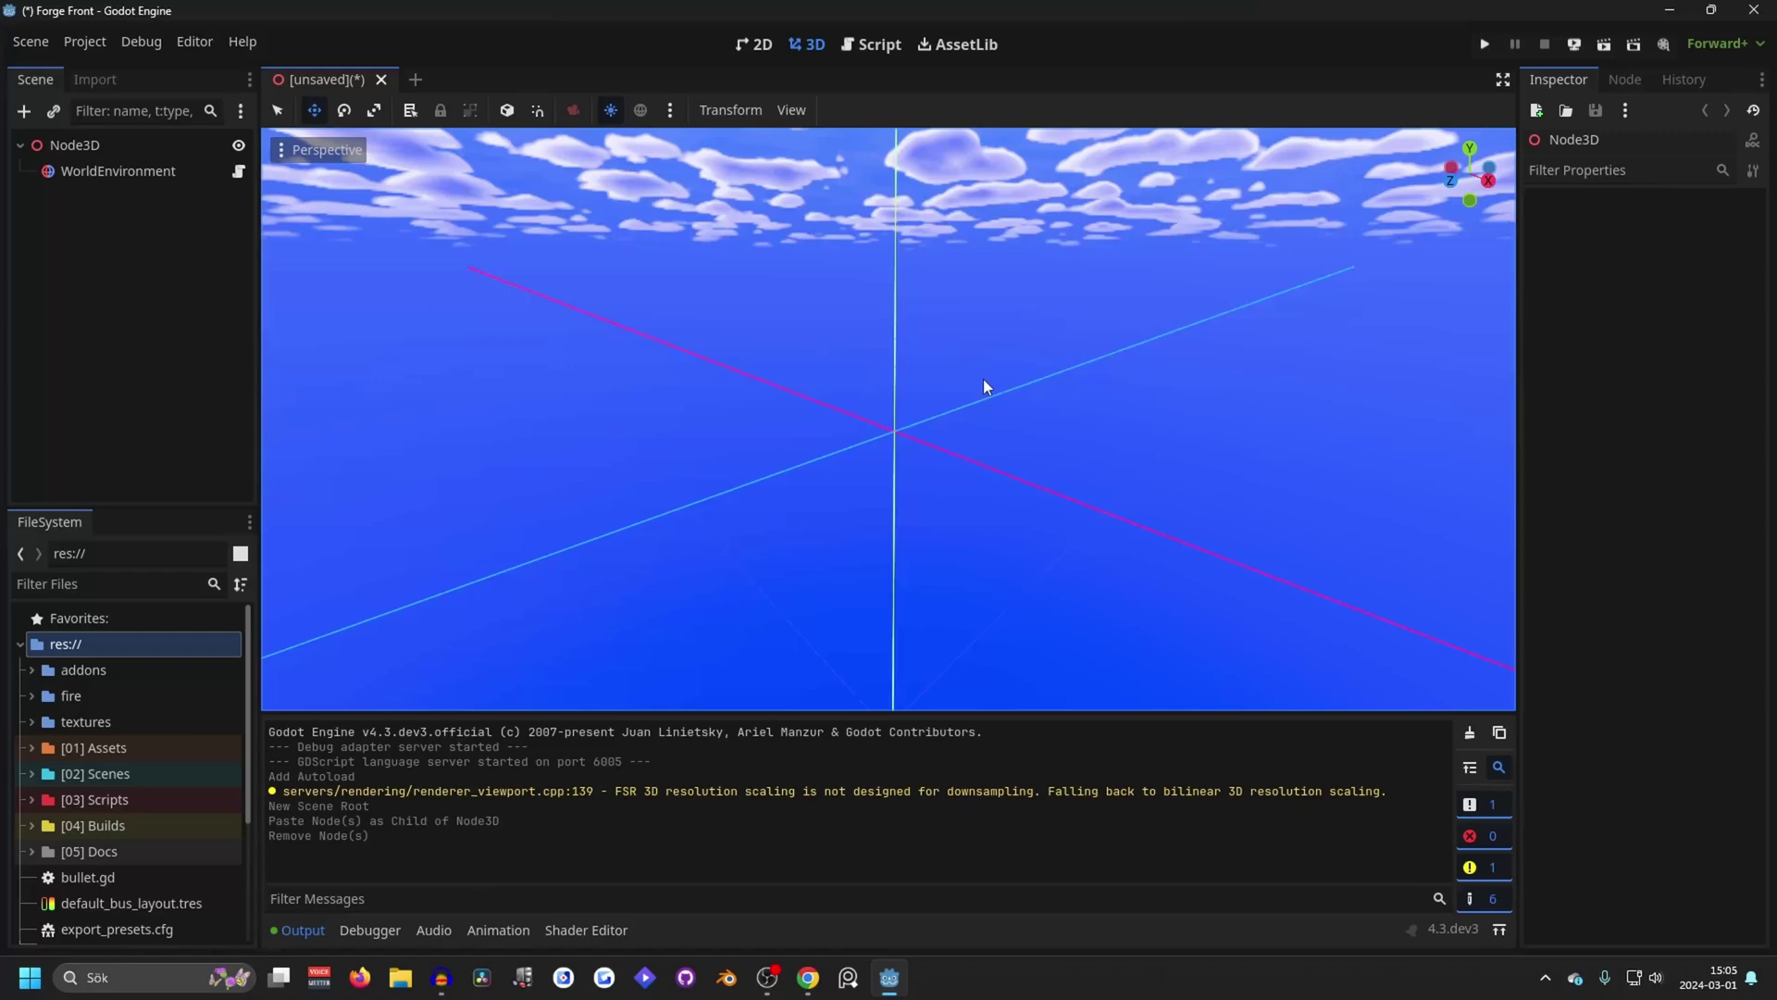
# - Examine the empty 3D scene around its origin by orbiting, zooming, panning and smoothly zooming the view
pyautogui.moveTo(983, 387); pyautogui.dragTo(1005, 398, button='middle')
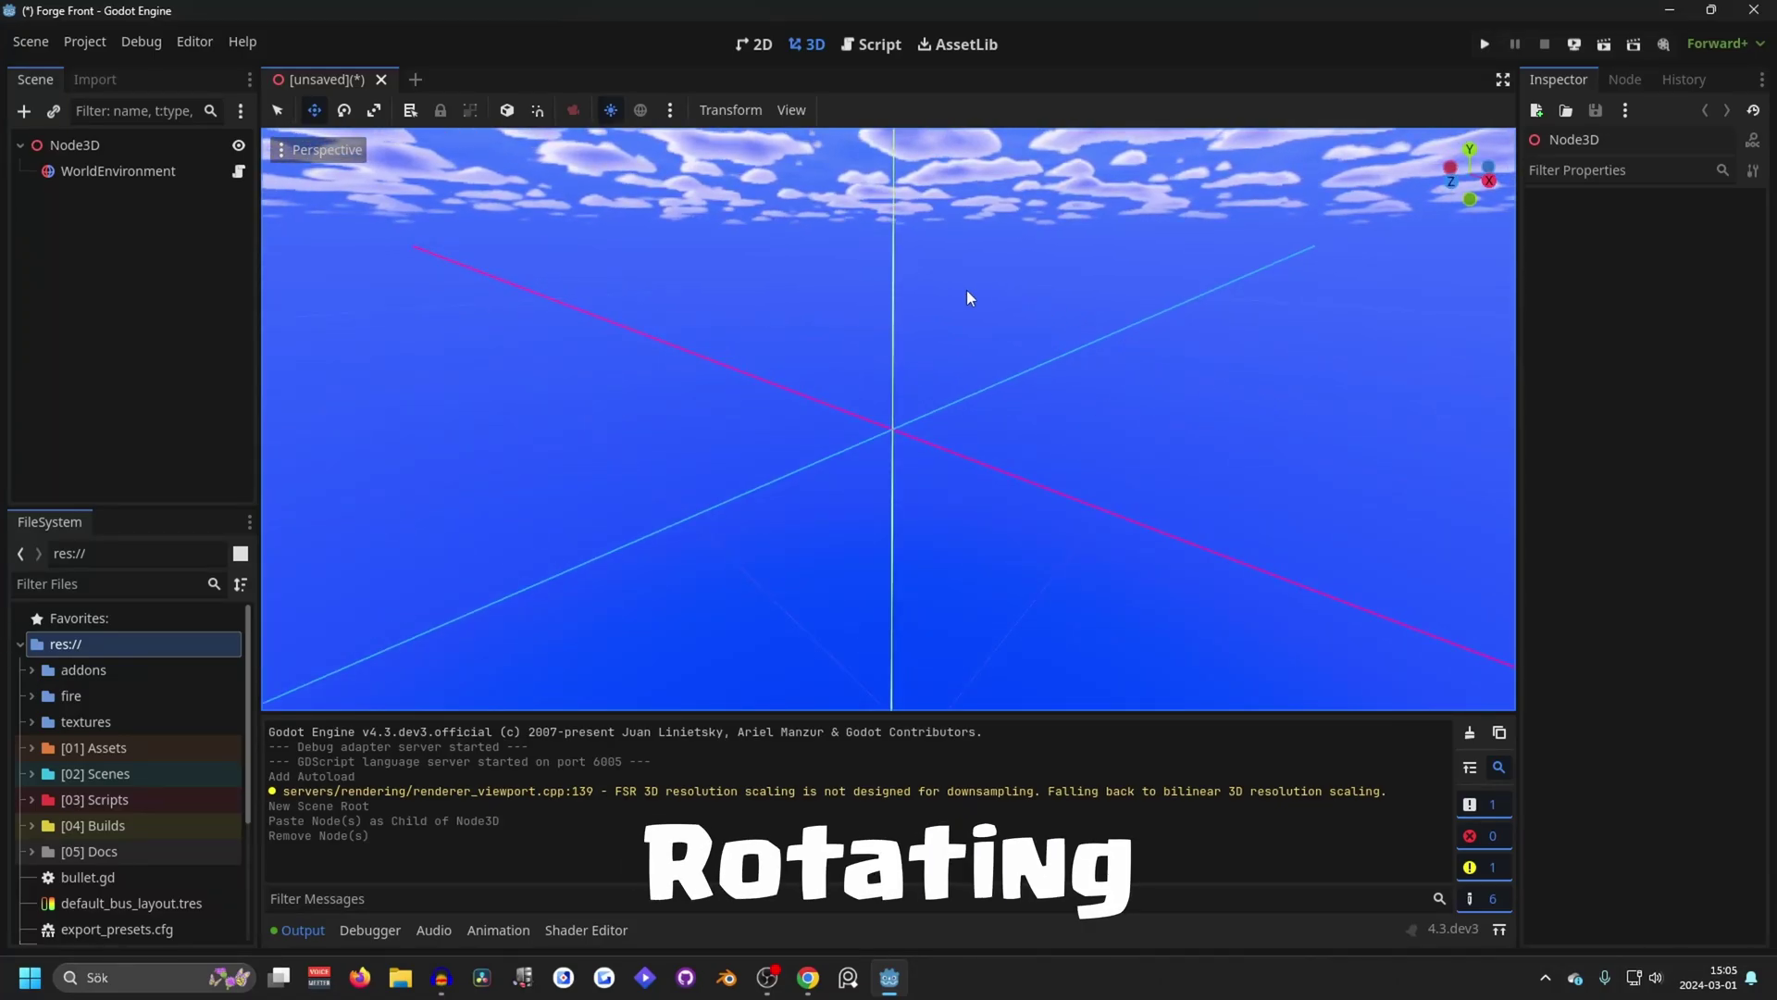
pyautogui.moveTo(956, 305); pyautogui.dragTo(988, 350, button='middle')
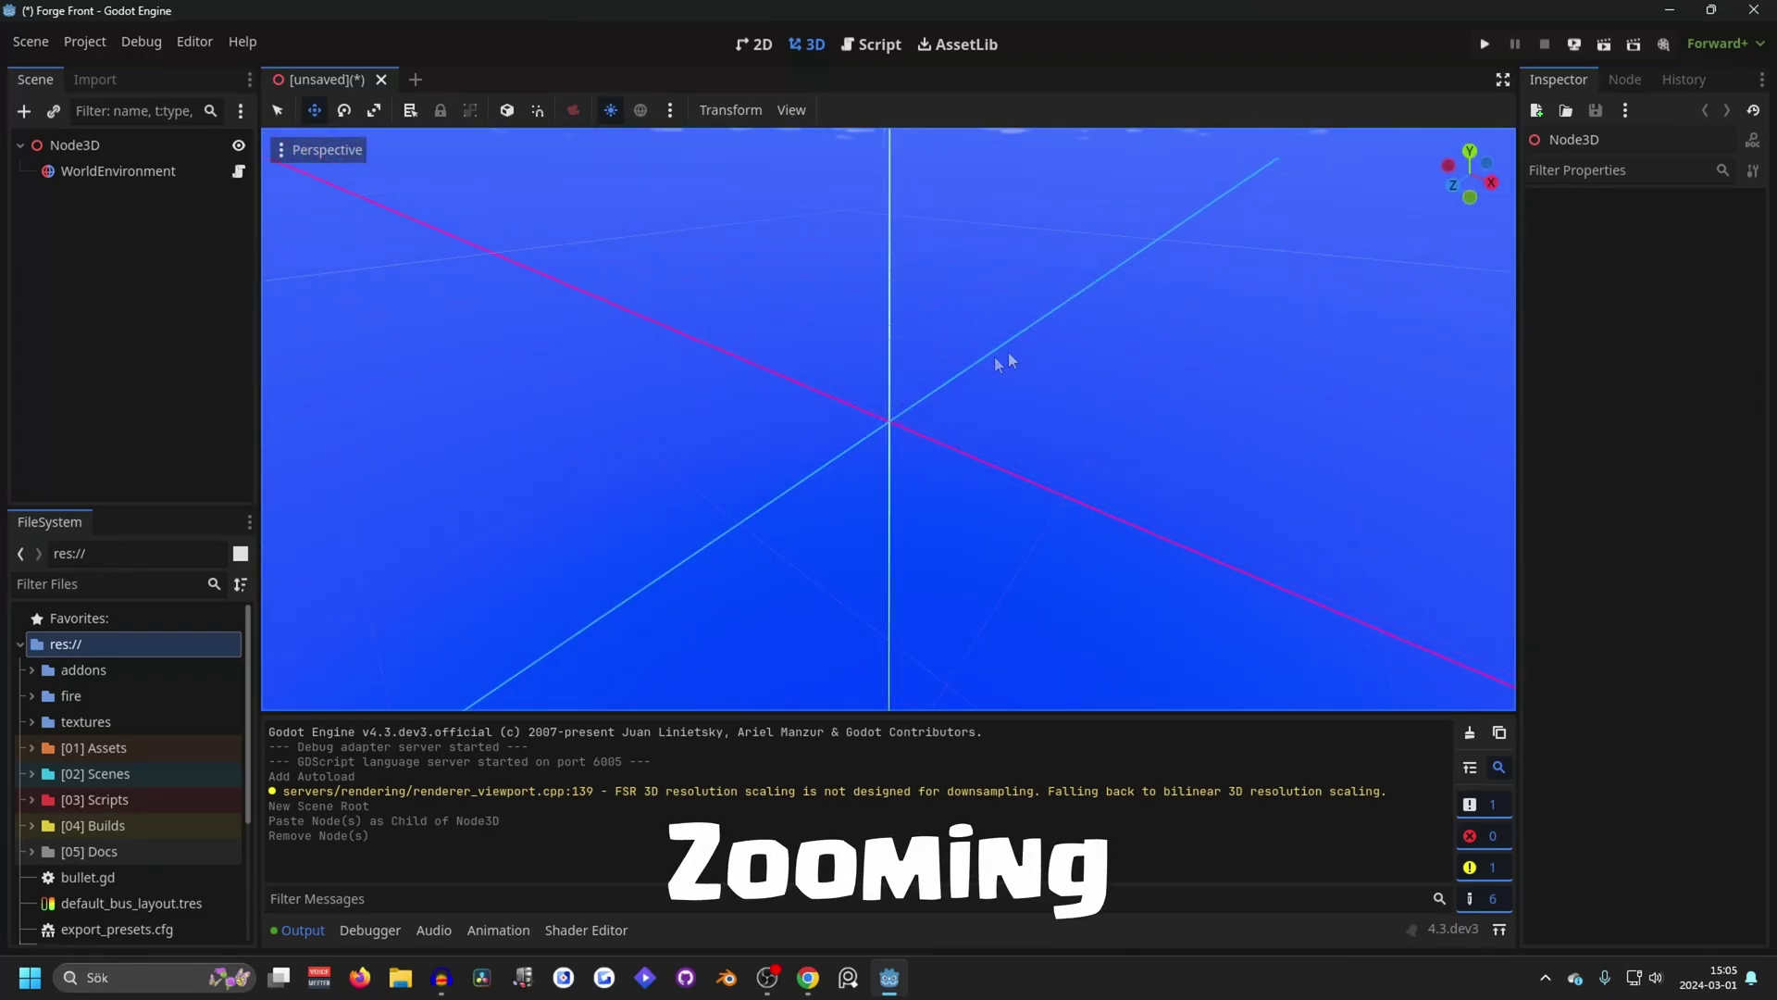
pyautogui.scroll(5, 961, 402)
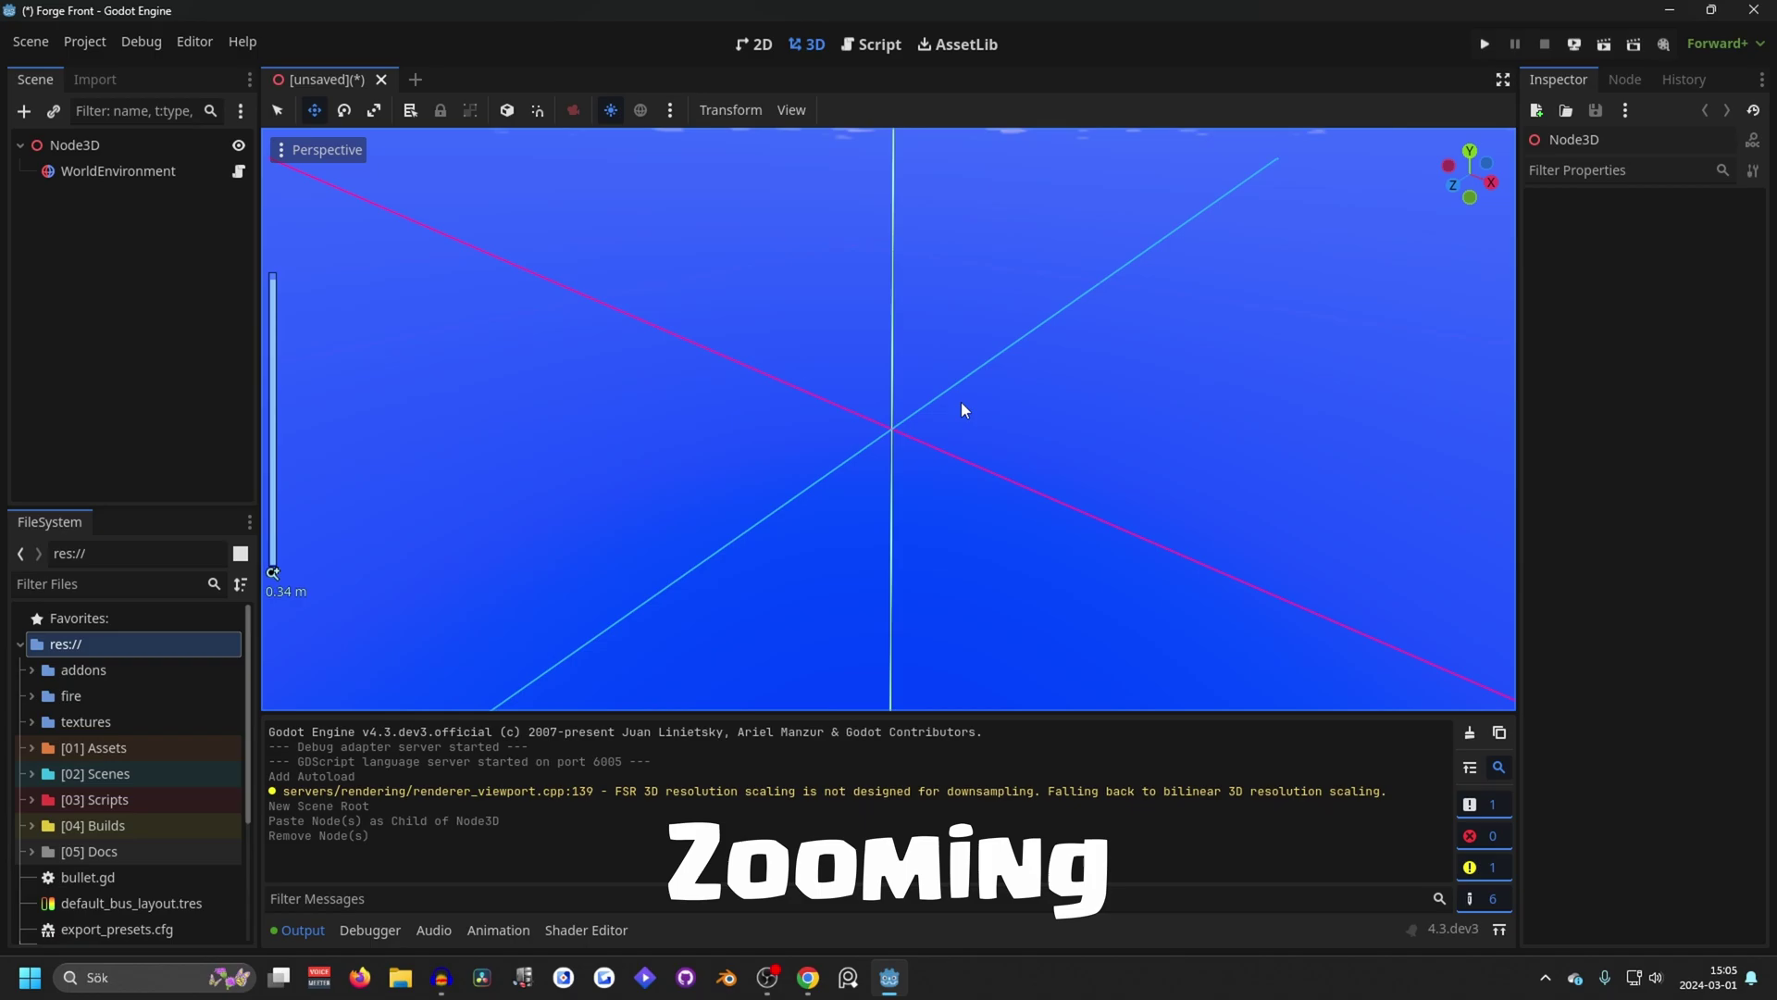
pyautogui.scroll(5, 960, 391)
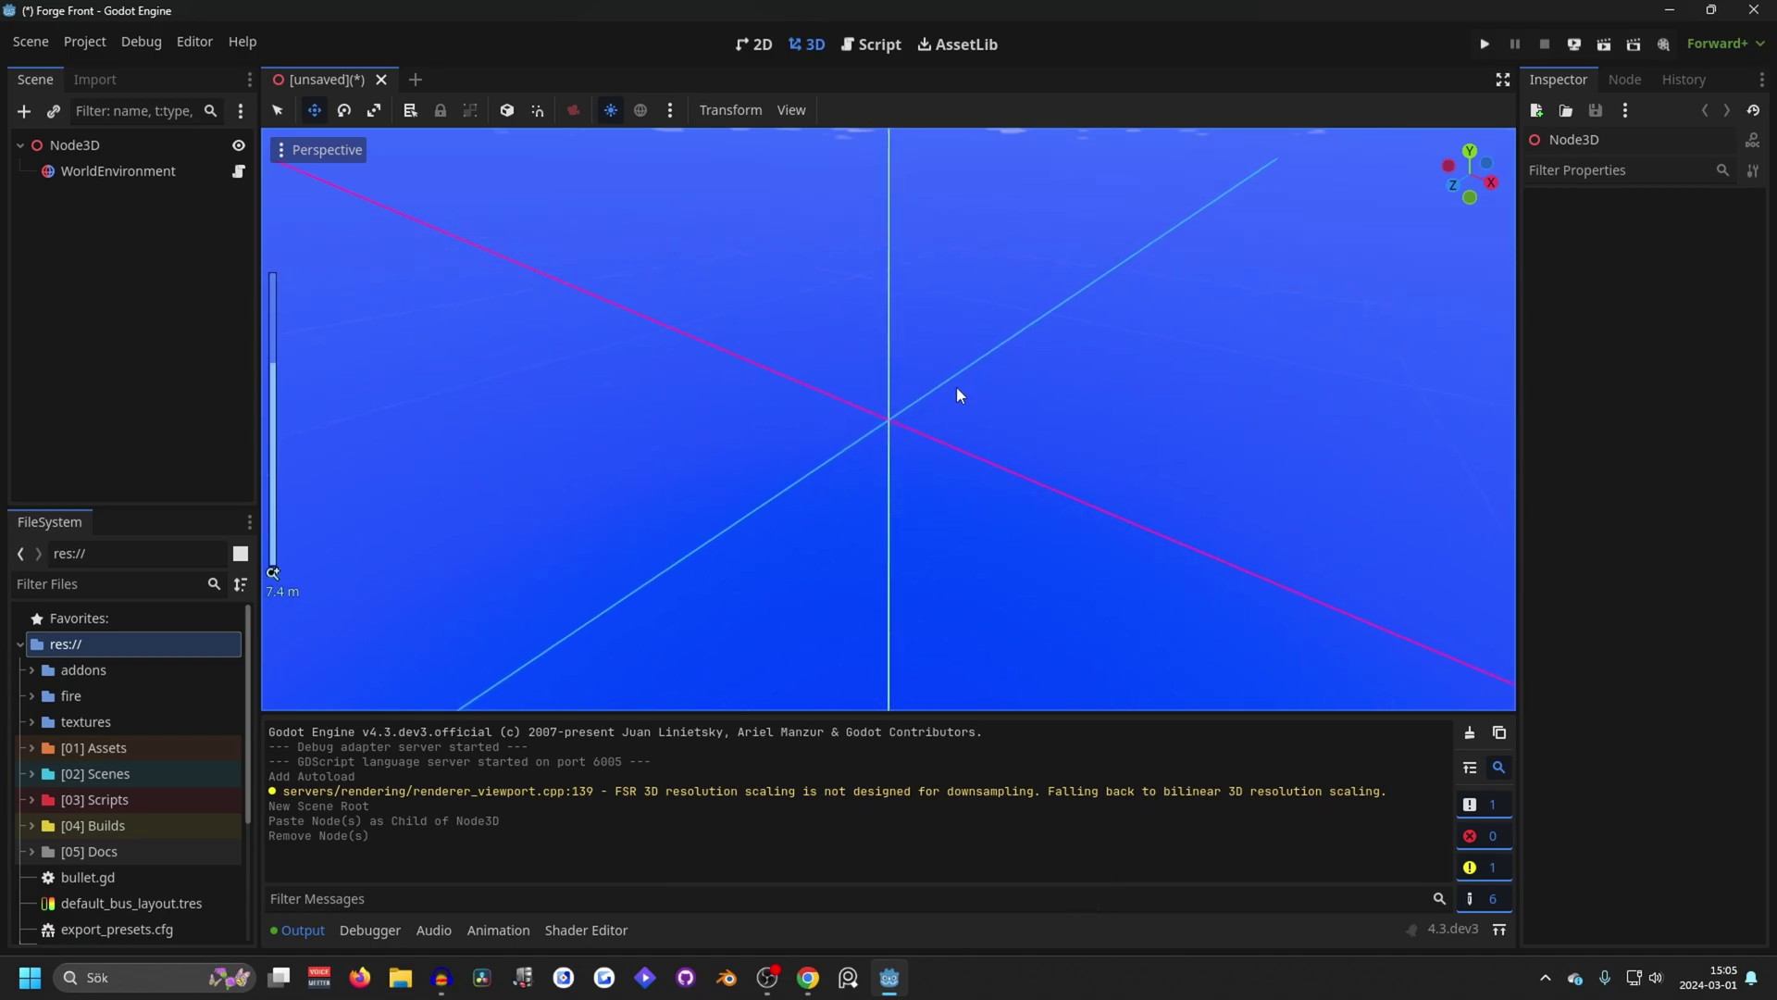
pyautogui.moveTo(885, 436); pyautogui.dragTo(1018, 391, button='middle')
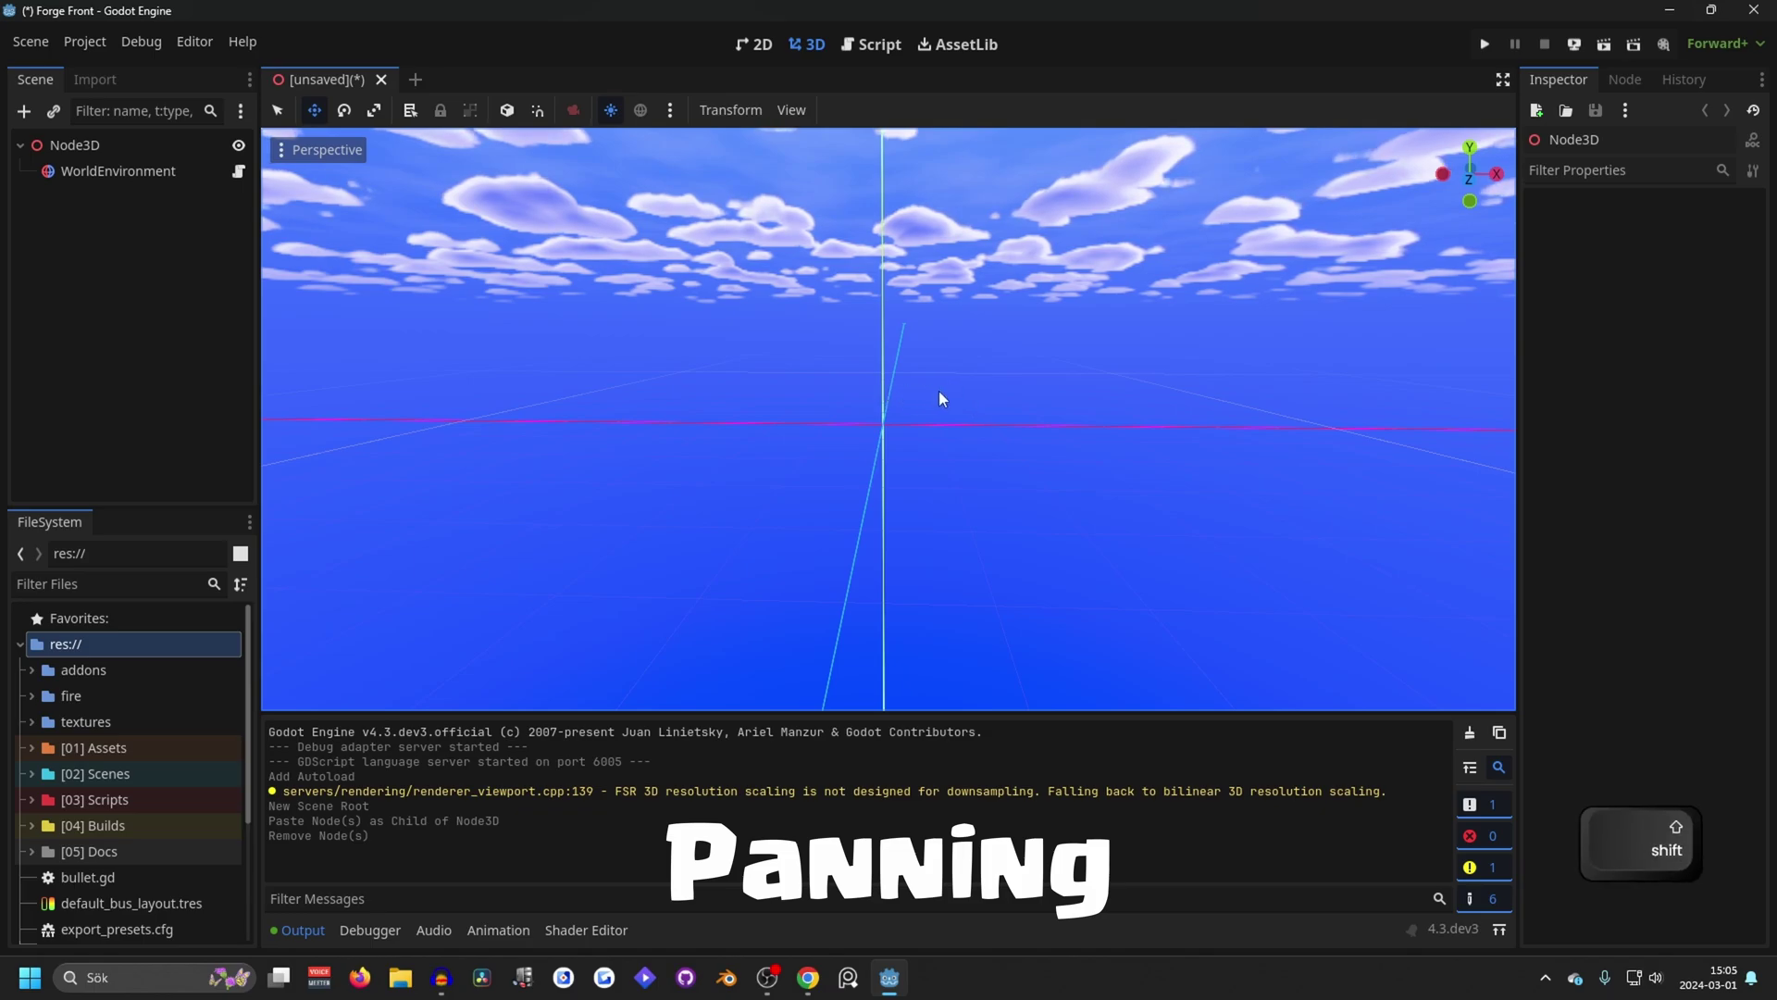
pyautogui.keyDown('shift'); pyautogui.moveTo(972, 390); pyautogui.dragTo(911, 319, button='middle'); pyautogui.keyUp('shift')
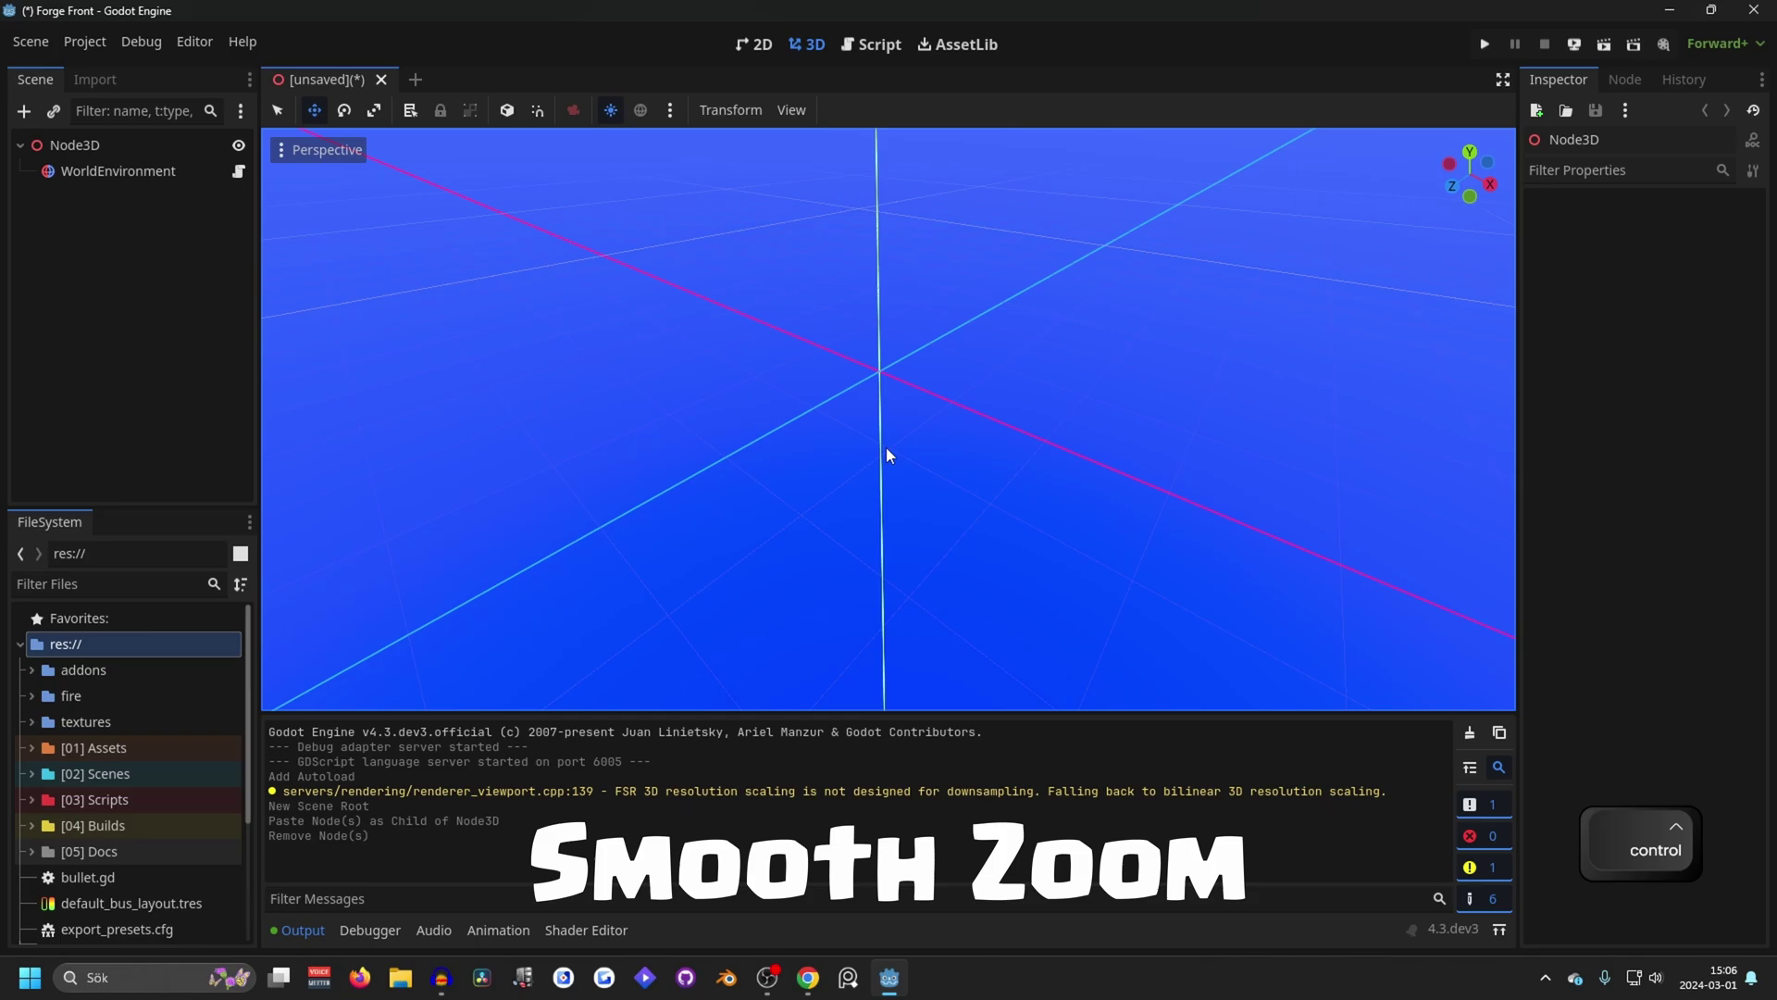
pyautogui.keyDown('ctrl'); pyautogui.moveTo(984, 500); pyautogui.dragTo(1022, 307, button='middle'); pyautogui.keyUp('ctrl')
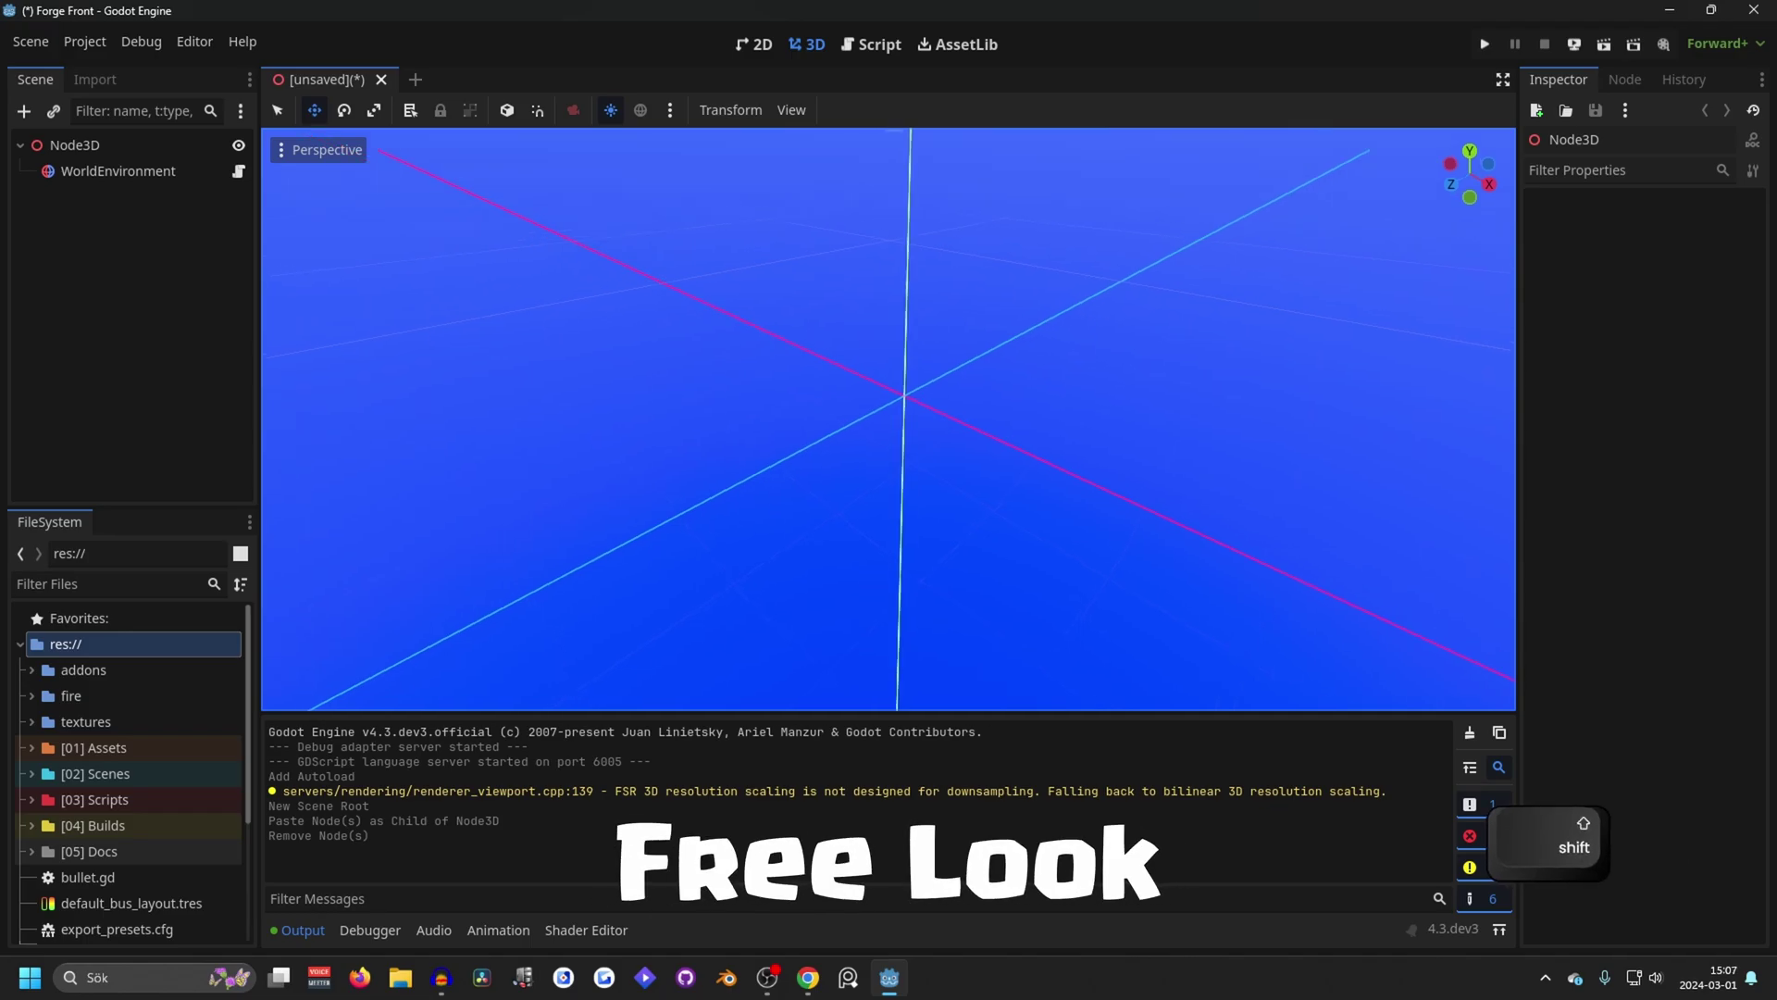
# - Turn on freelook mode, fly the camera around the scene's origin in all directions, including at boosted speed, and leave freelook
pyautogui.hotkey('shift', 'f')
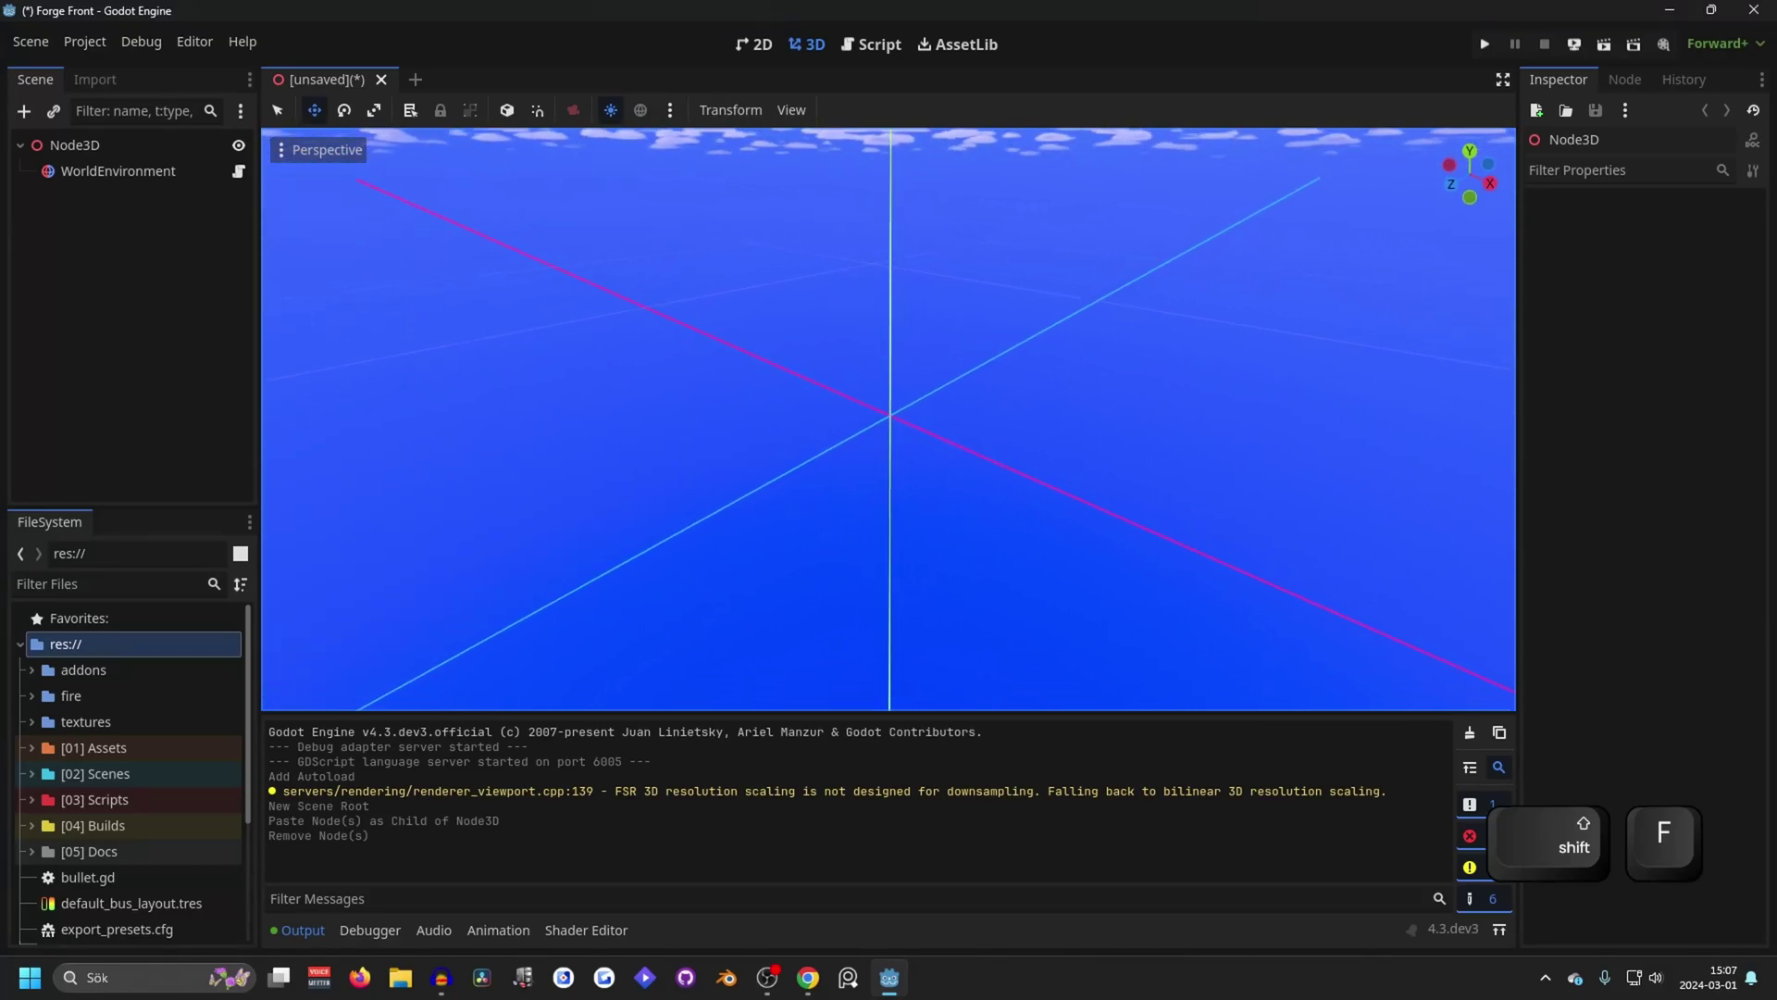
pyautogui.press('w')
pyautogui.press('a')
pyautogui.press('d')
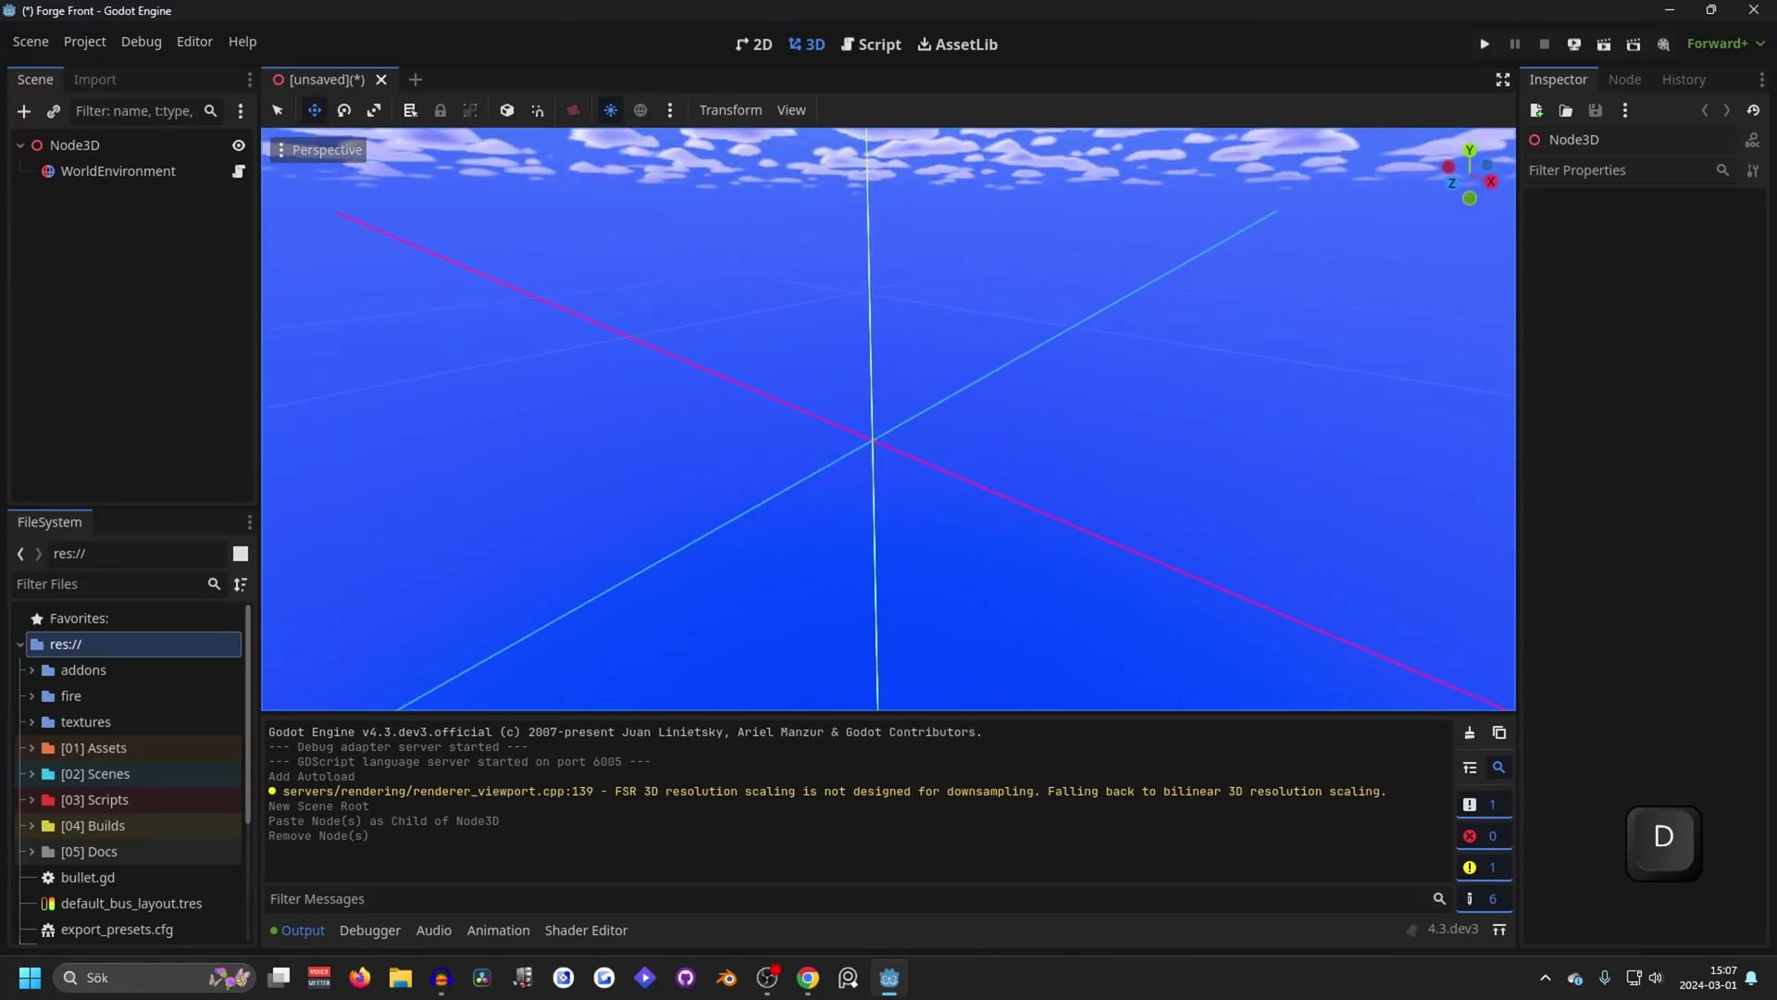
pyautogui.press('w')
pyautogui.press('a')
pyautogui.press('s')
pyautogui.press('d')
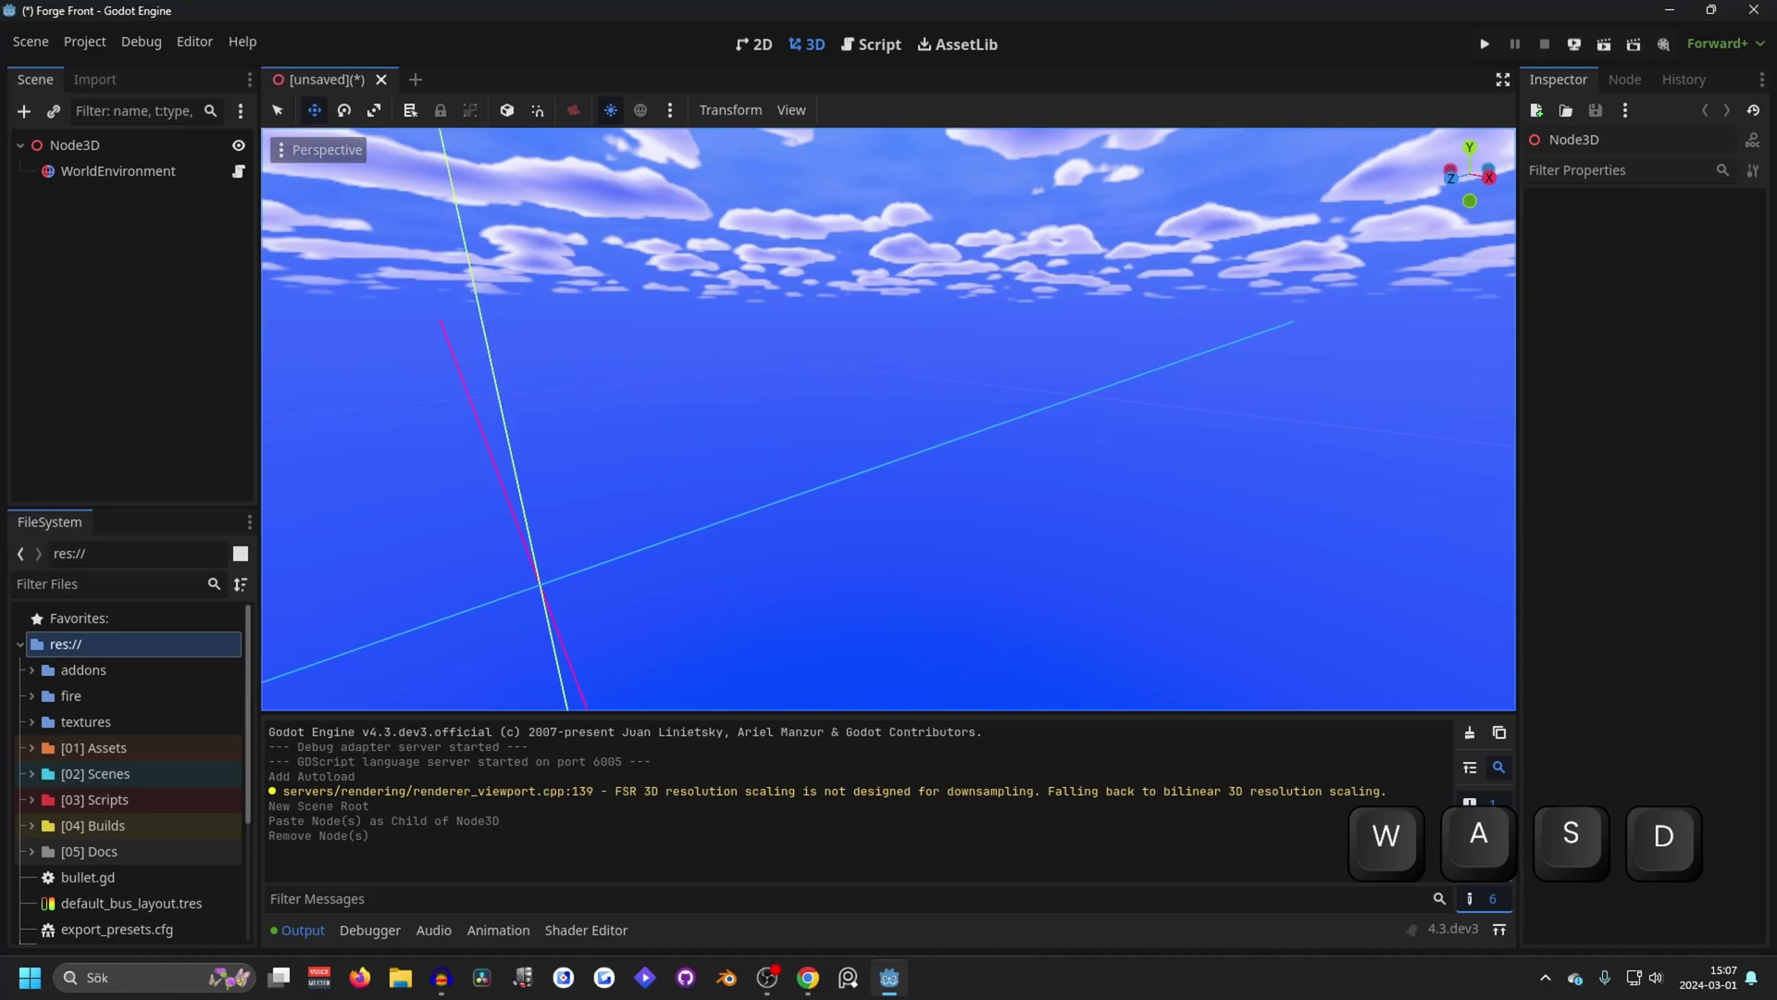
pyautogui.press('a')
pyautogui.press('s')
pyautogui.press('d')
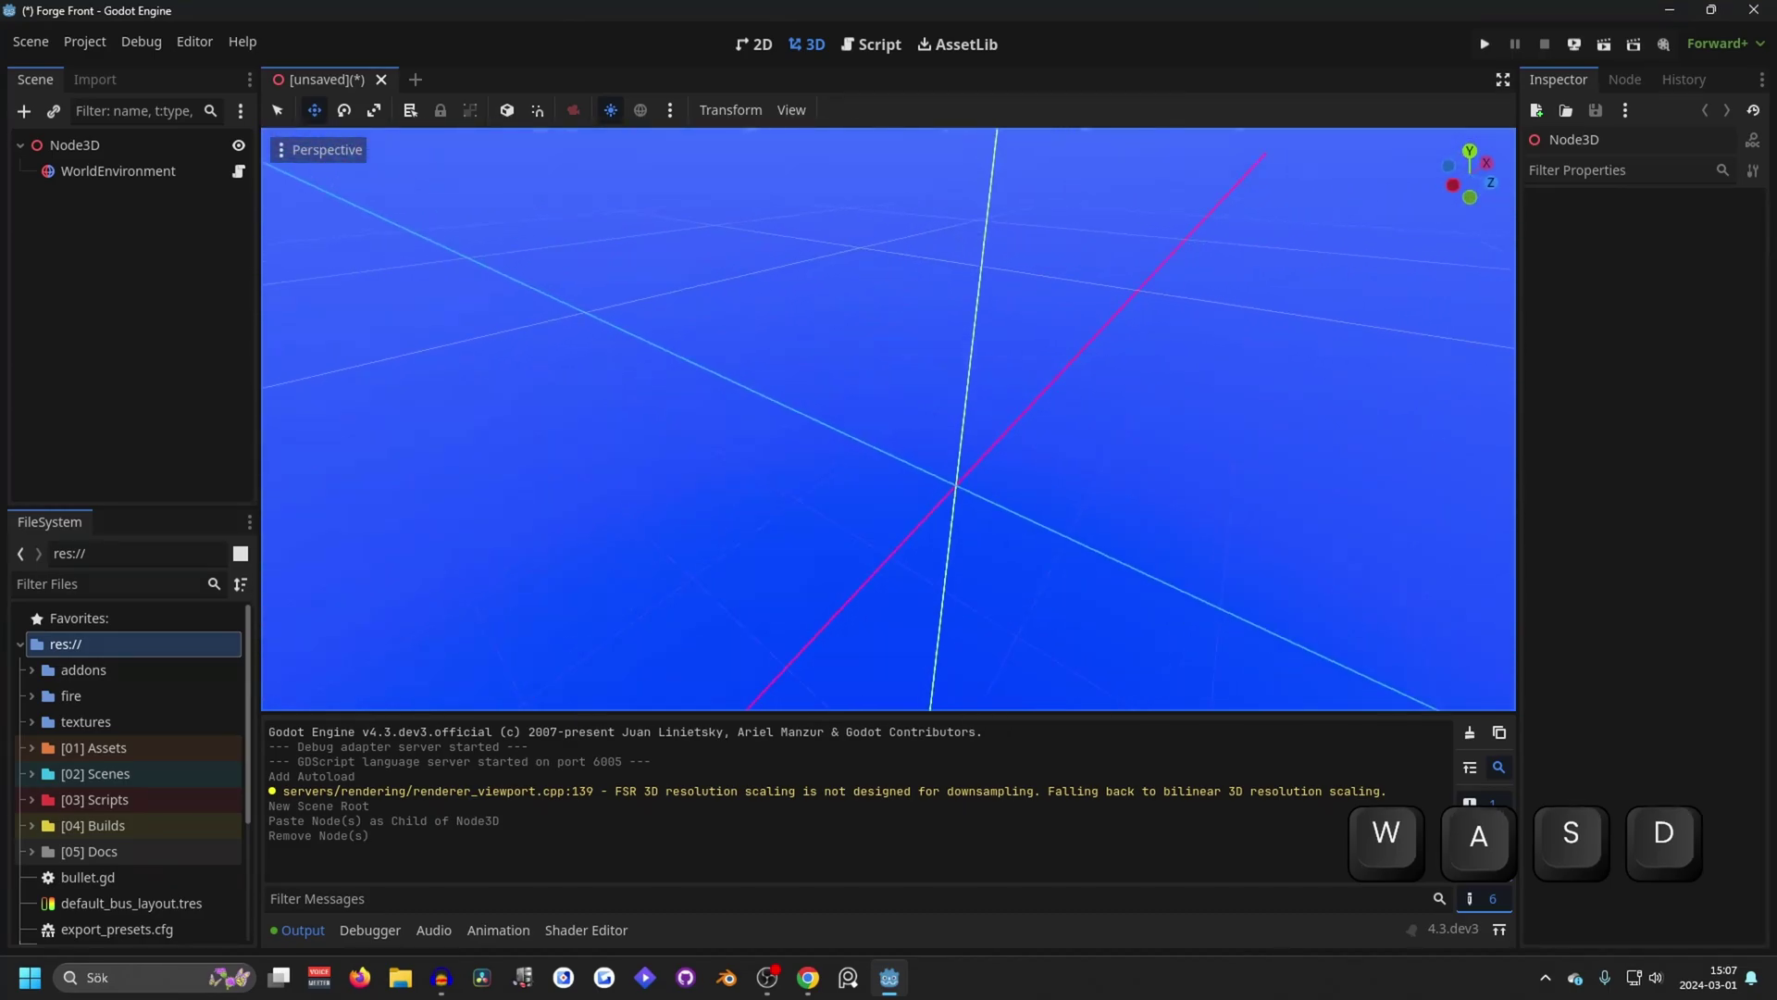
pyautogui.press('w')
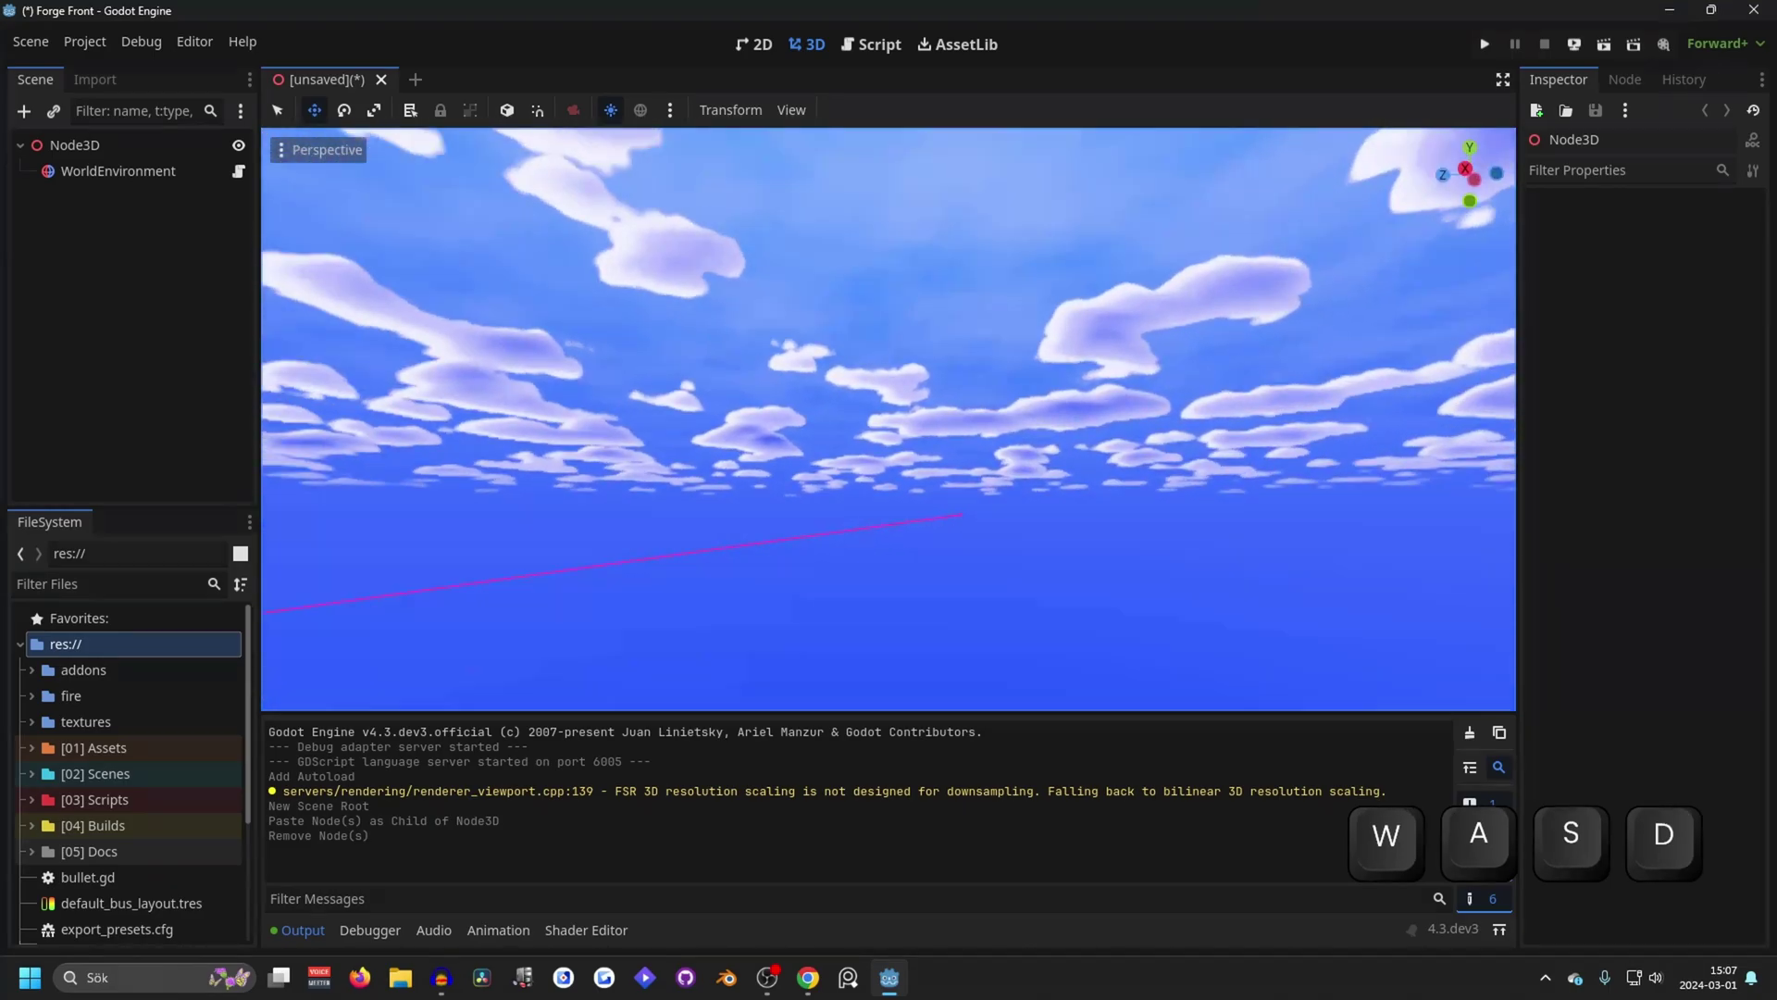
pyautogui.press('w')
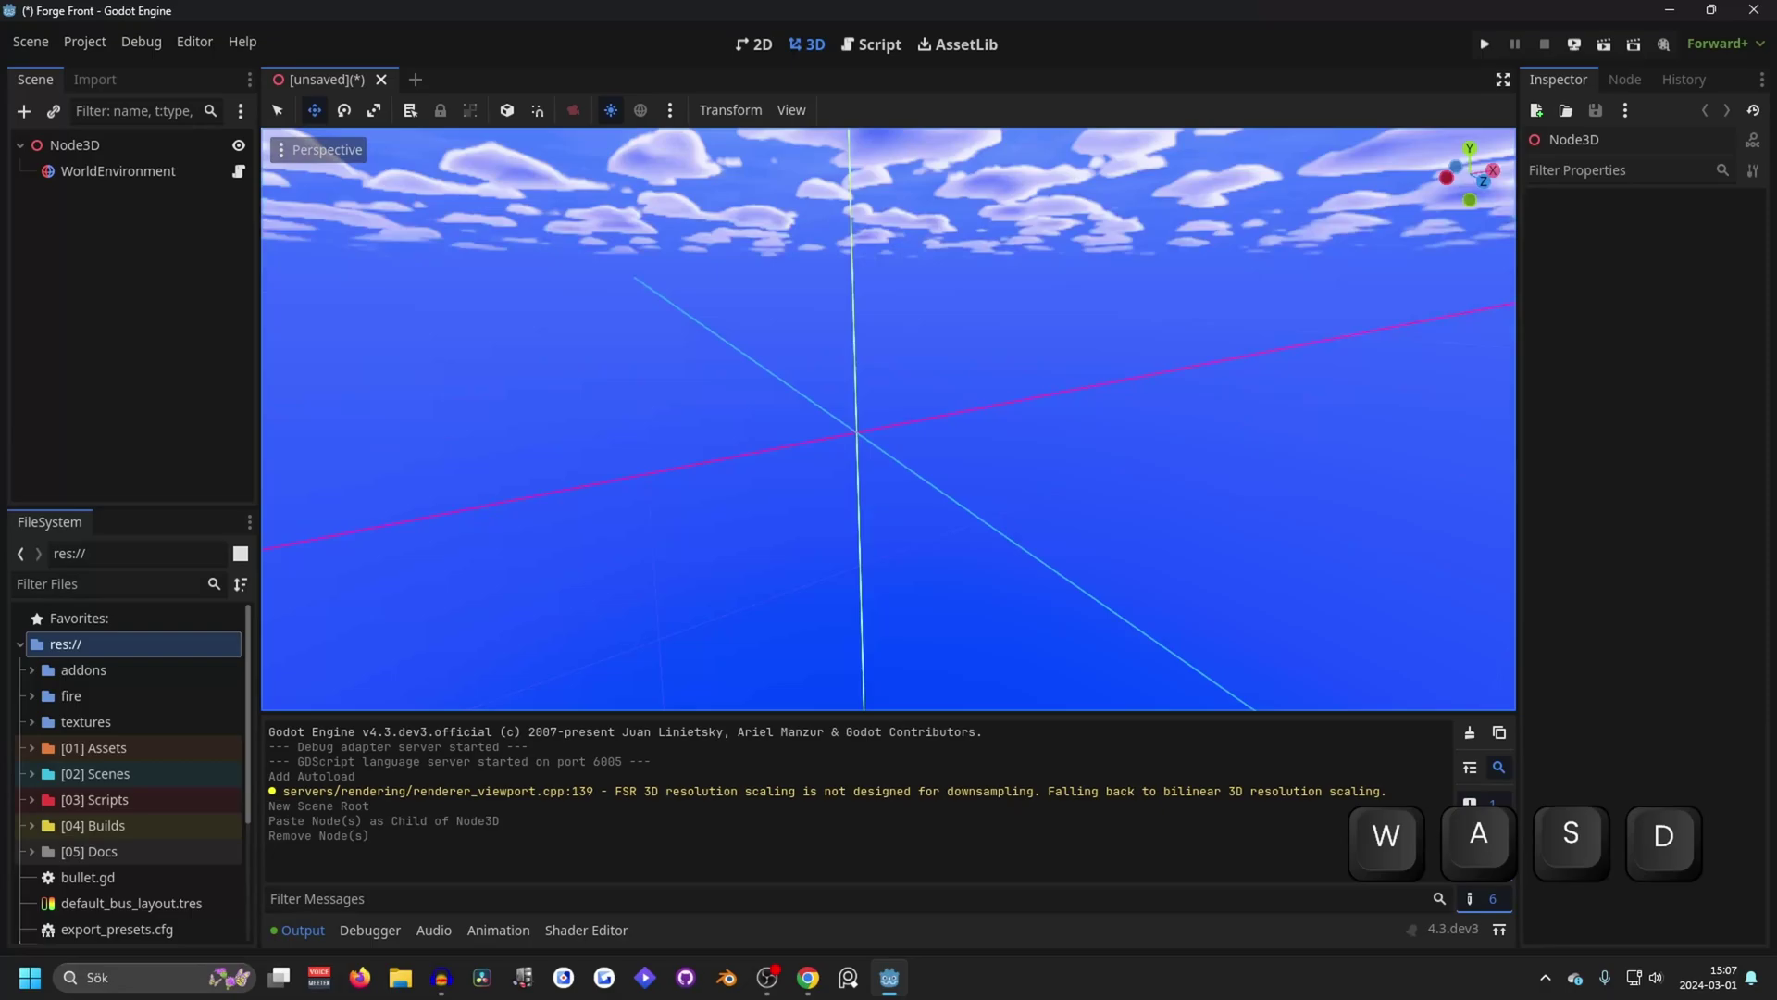
pyautogui.press('a')
pyautogui.press('s')
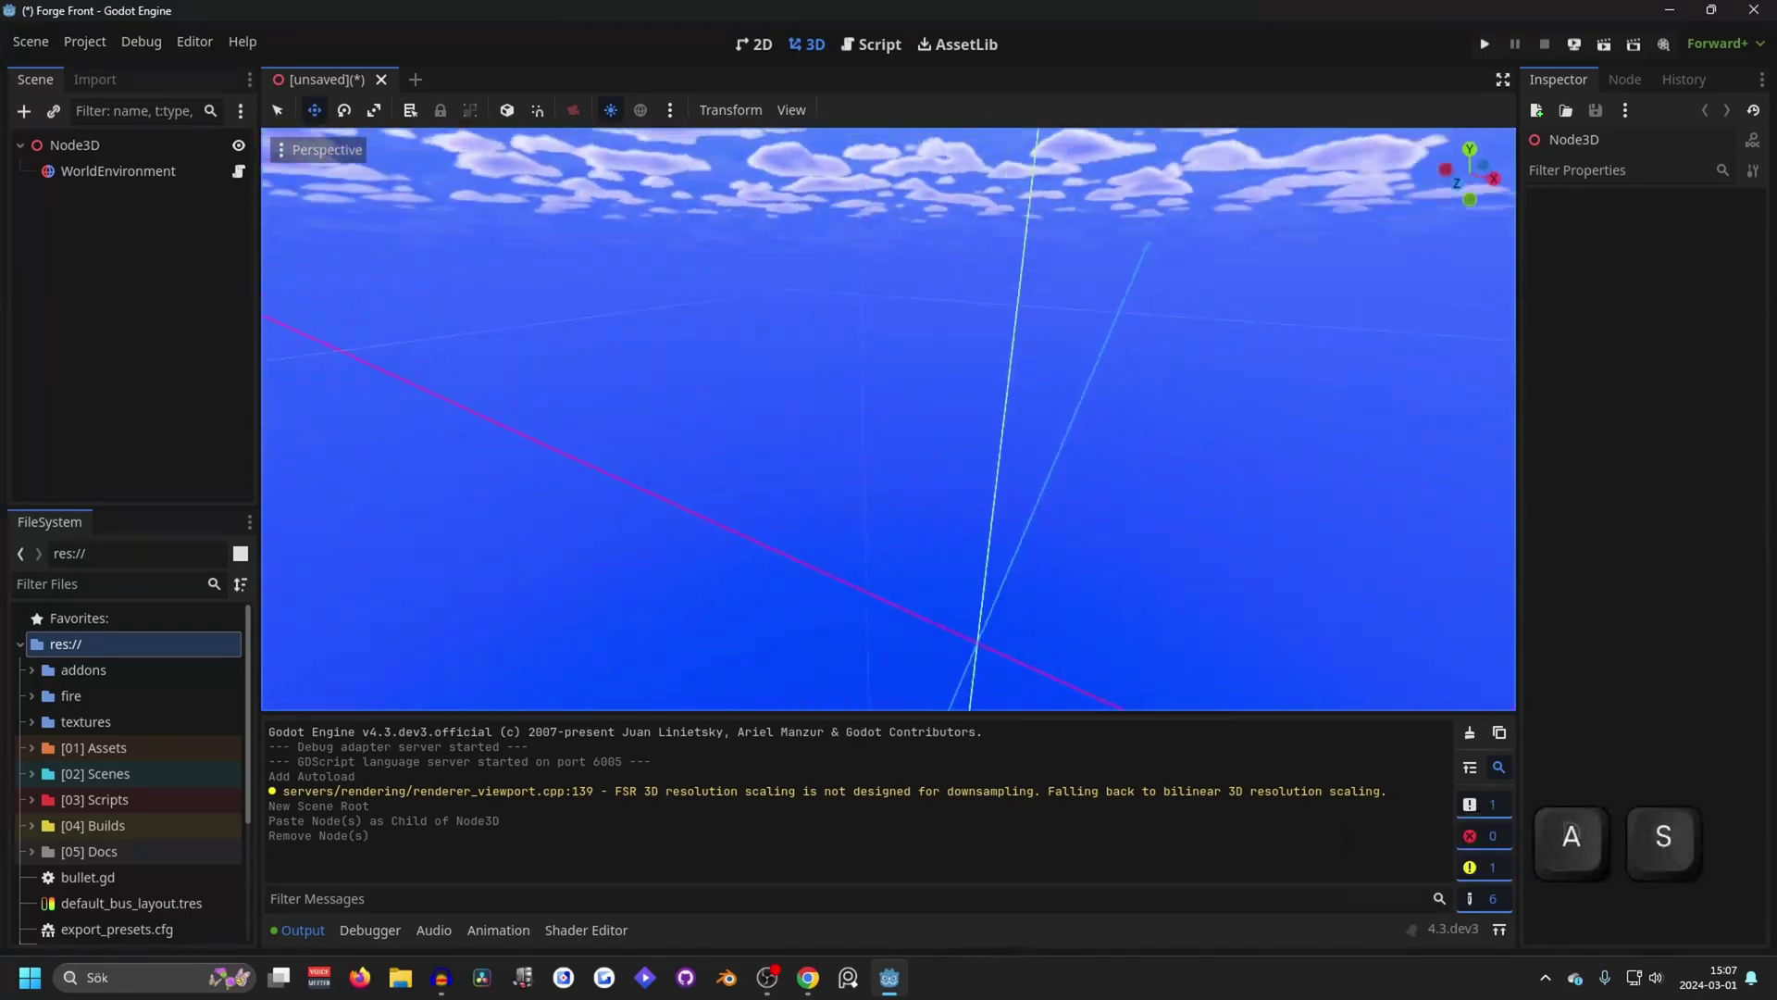
pyautogui.press('d')
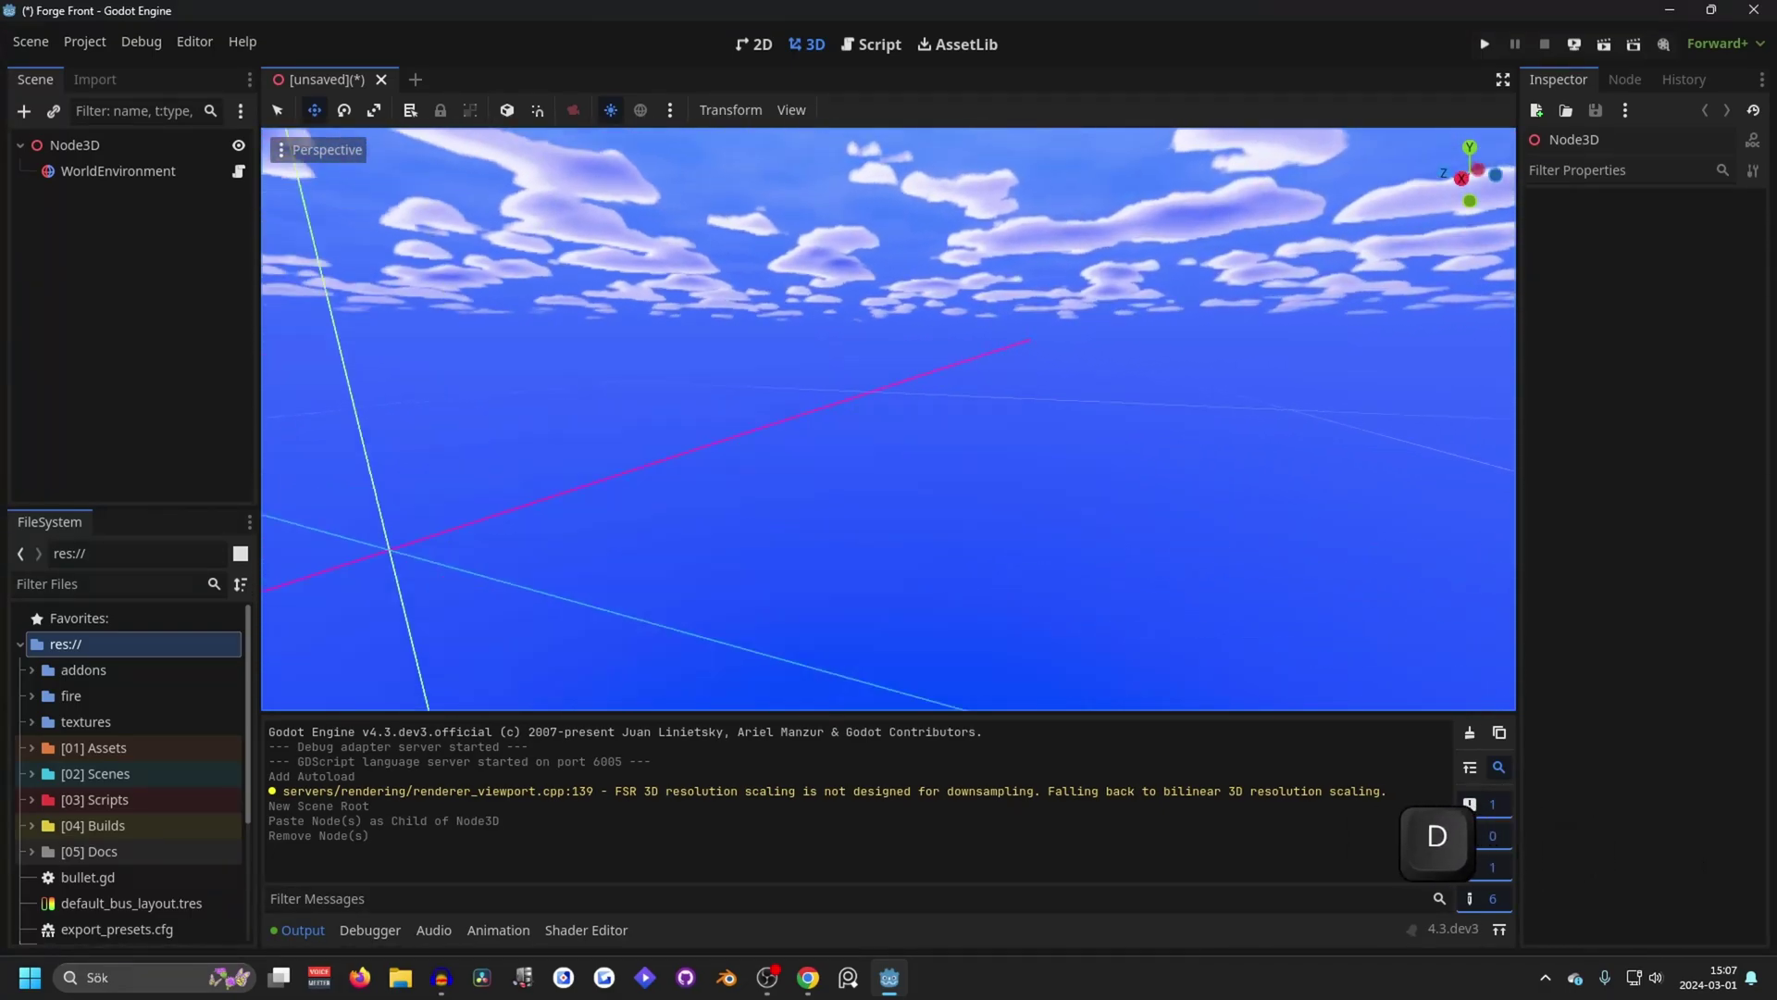
pyautogui.hotkey('shift', 'w')
pyautogui.press('a')
pyautogui.press('s')
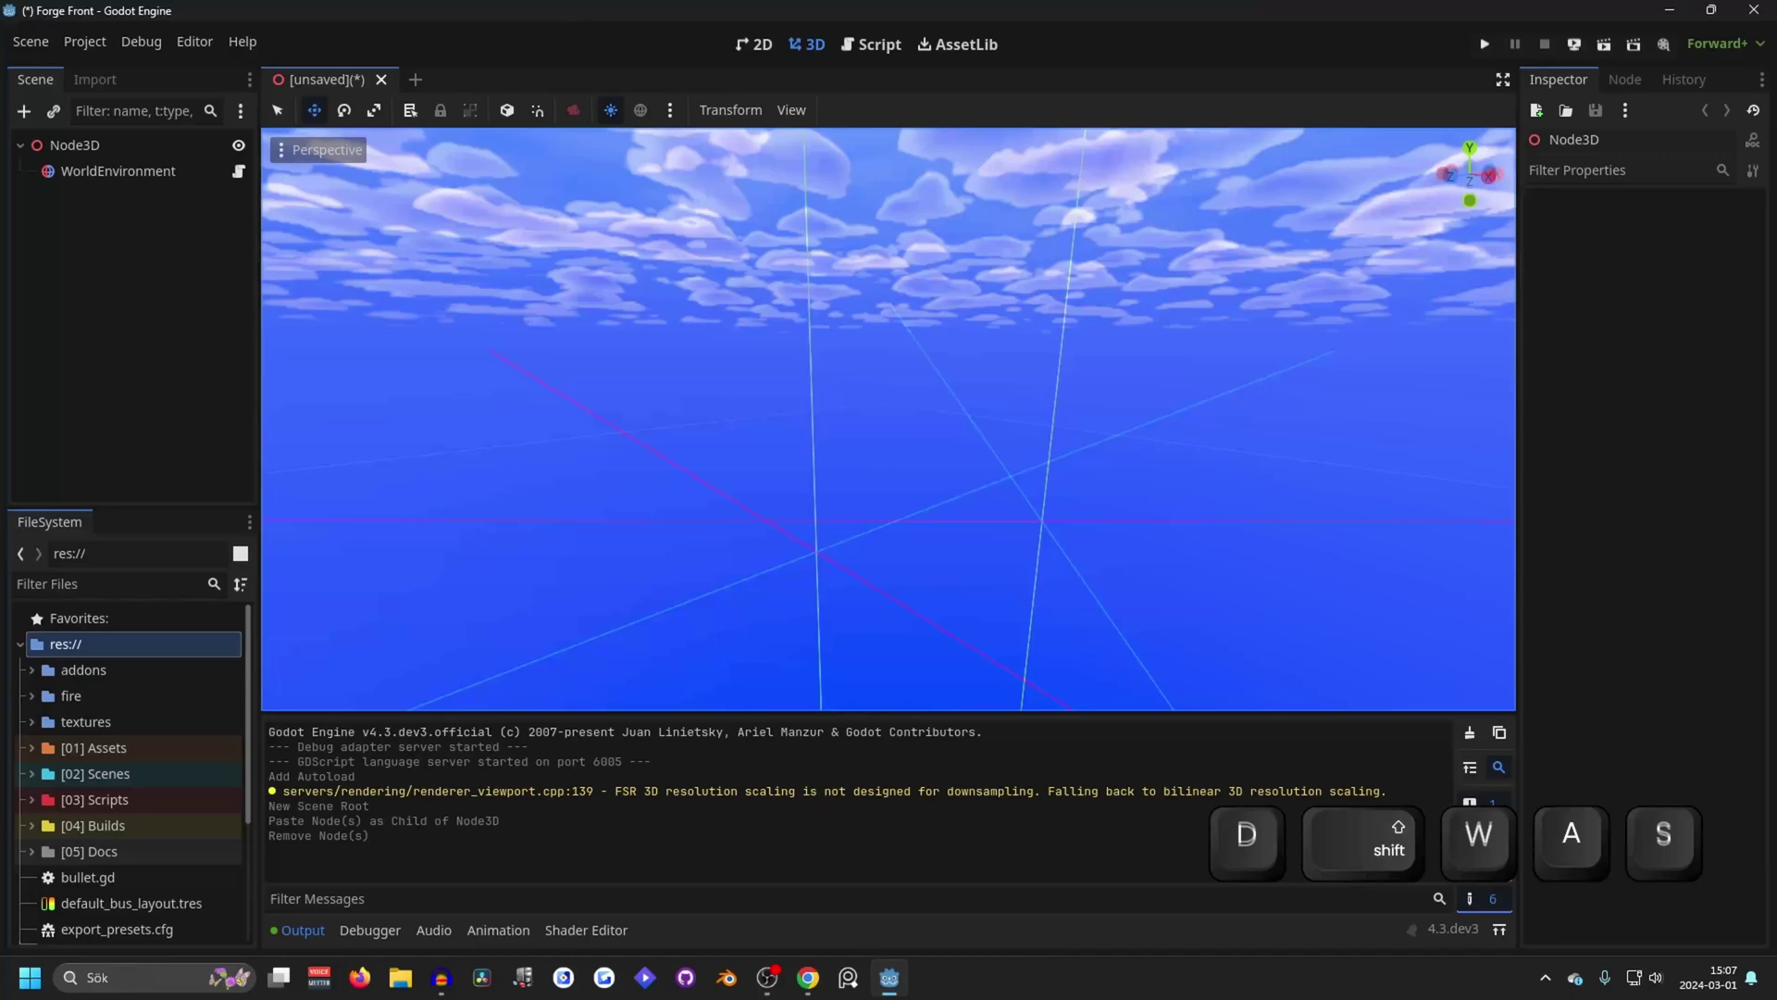
pyautogui.press('a')
pyautogui.press('d')
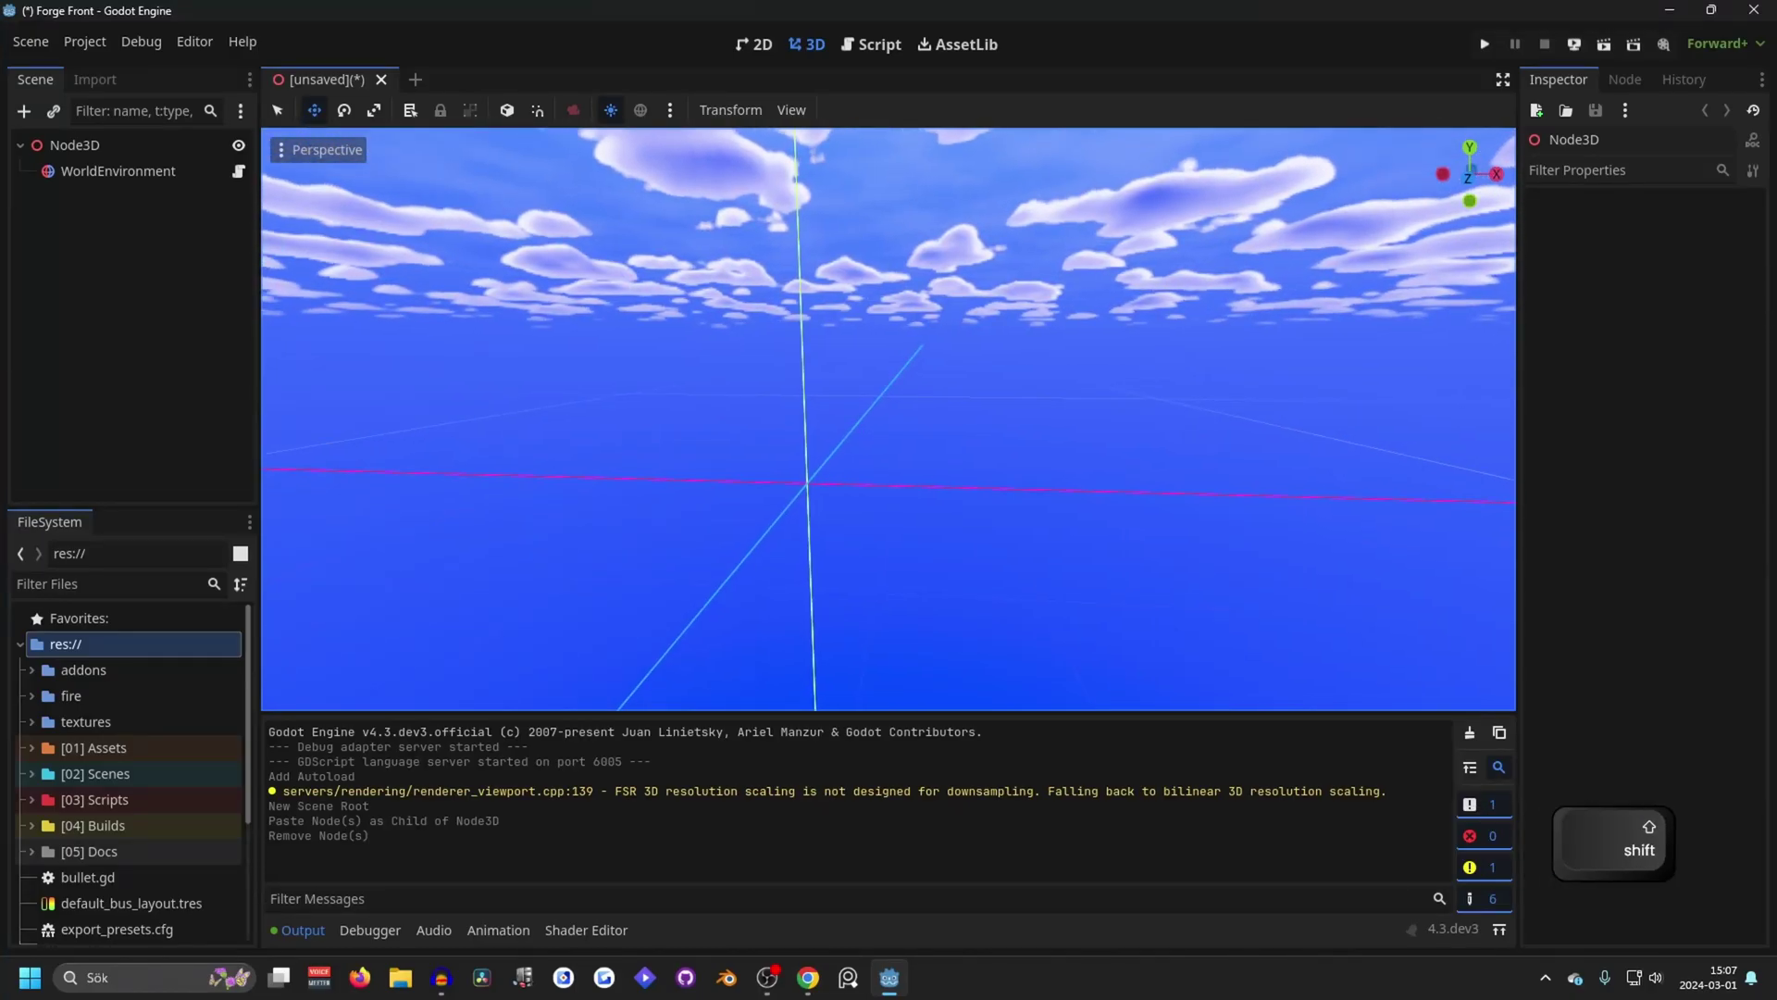
pyautogui.hotkey('shift', 'f')
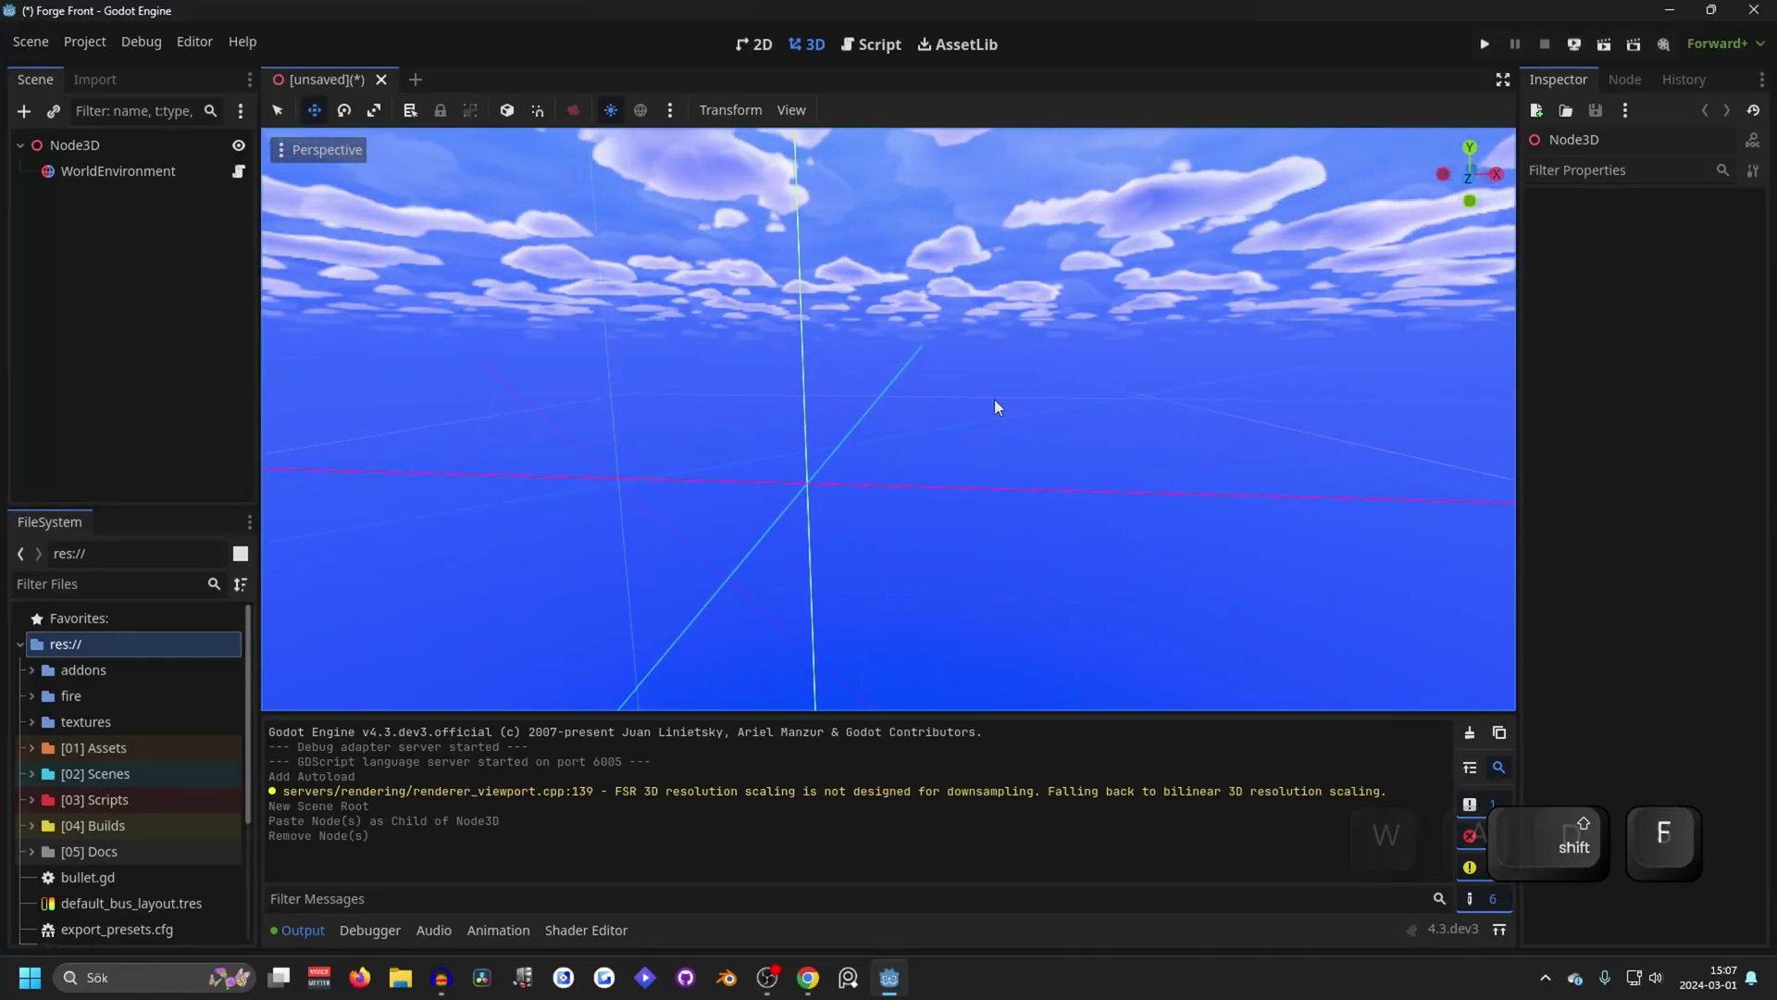
# - Fly around the axis lines in freelook once more, mainly moving forward towards the origin
pyautogui.press('w')
pyautogui.press('d')
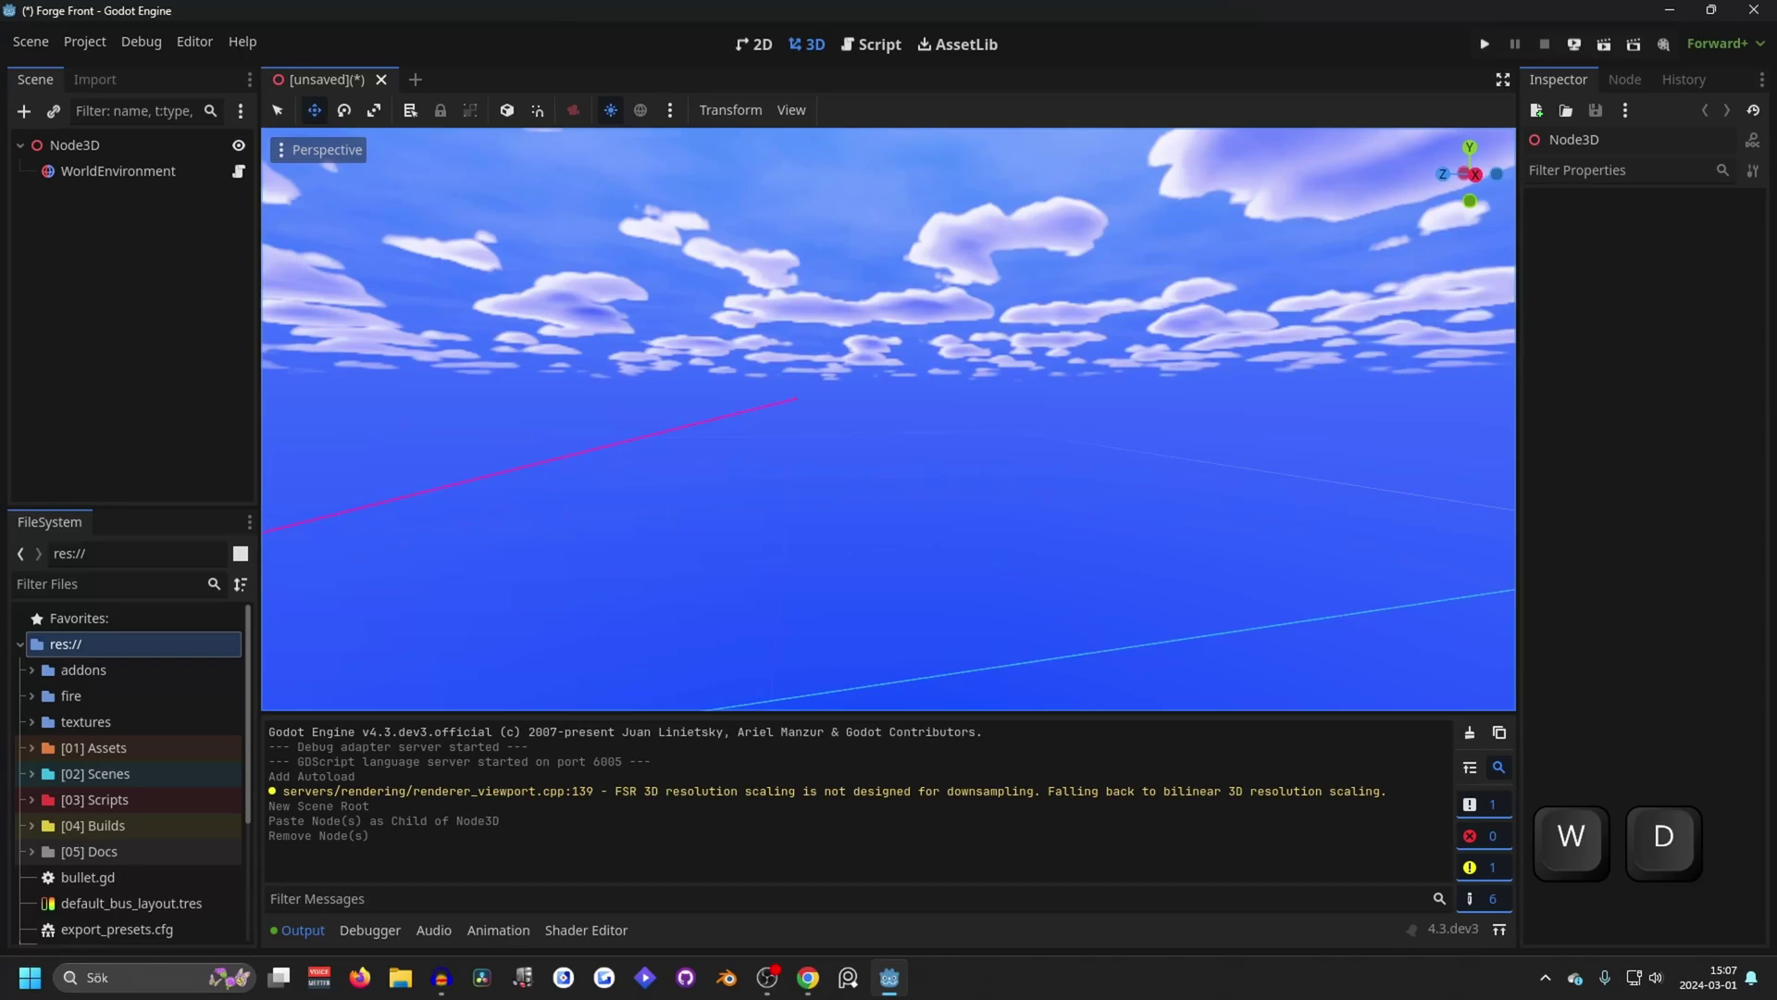
pyautogui.hotkey('shift', 'a')
pyautogui.press('s')
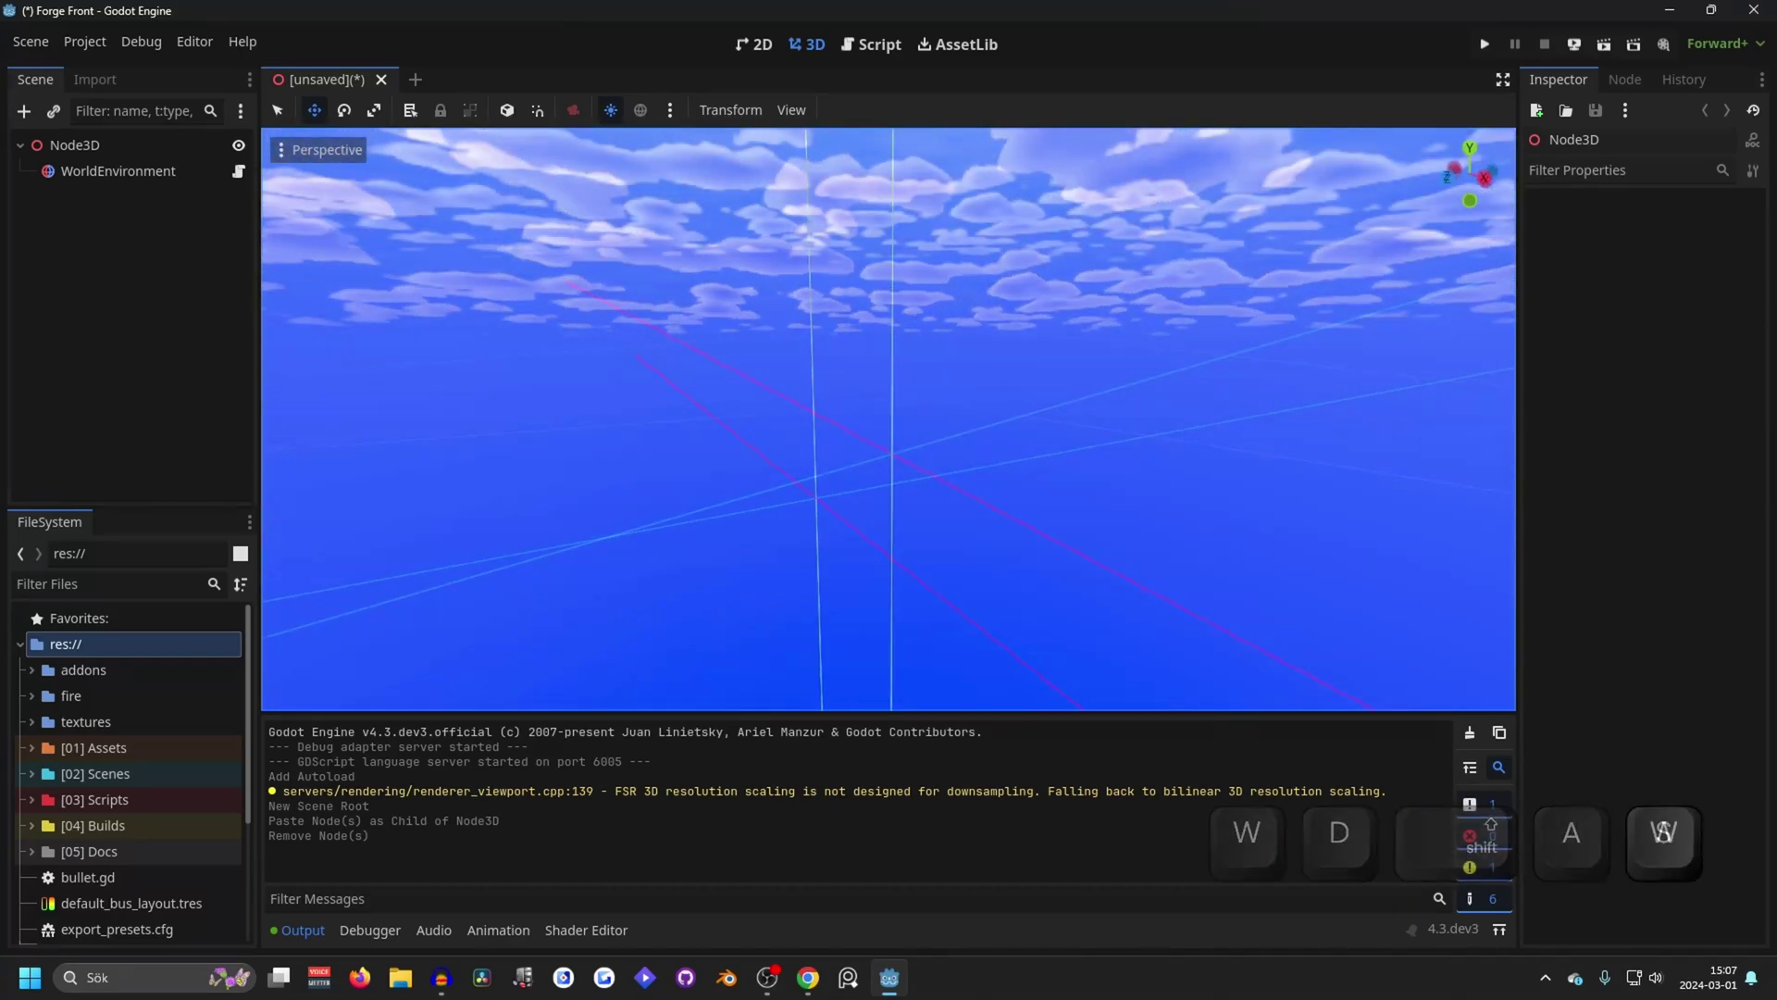
pyautogui.press('w')
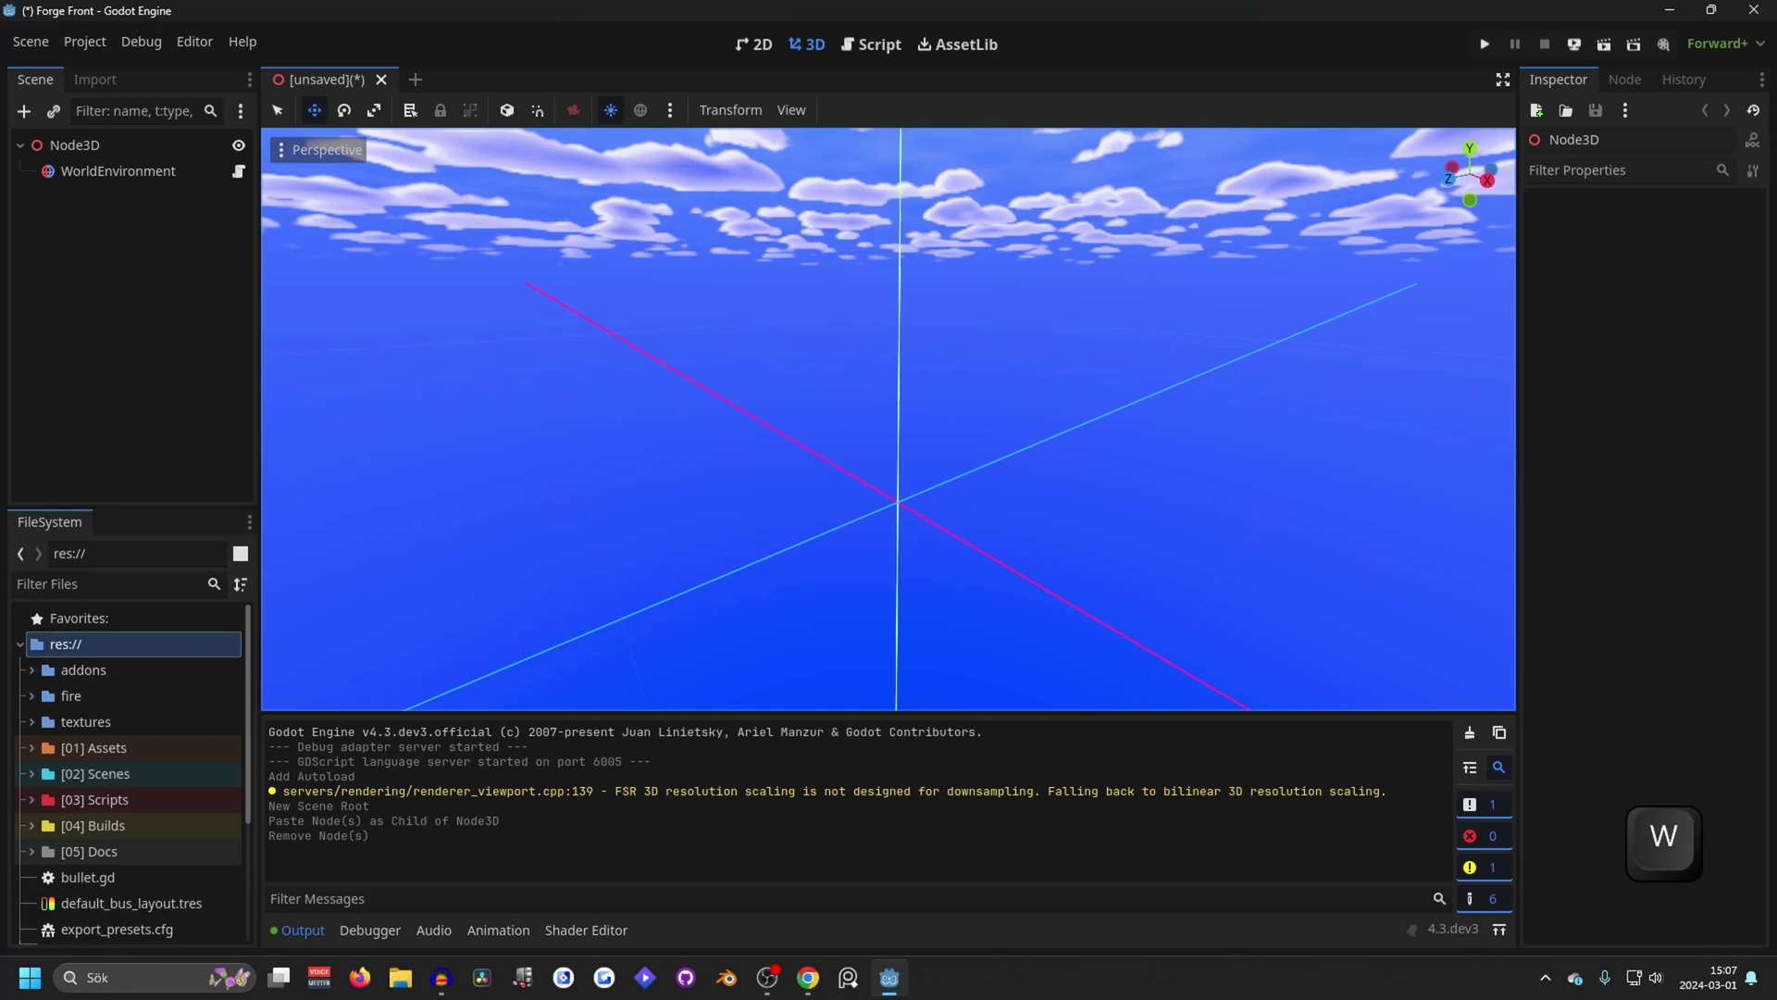
pyautogui.press('w')
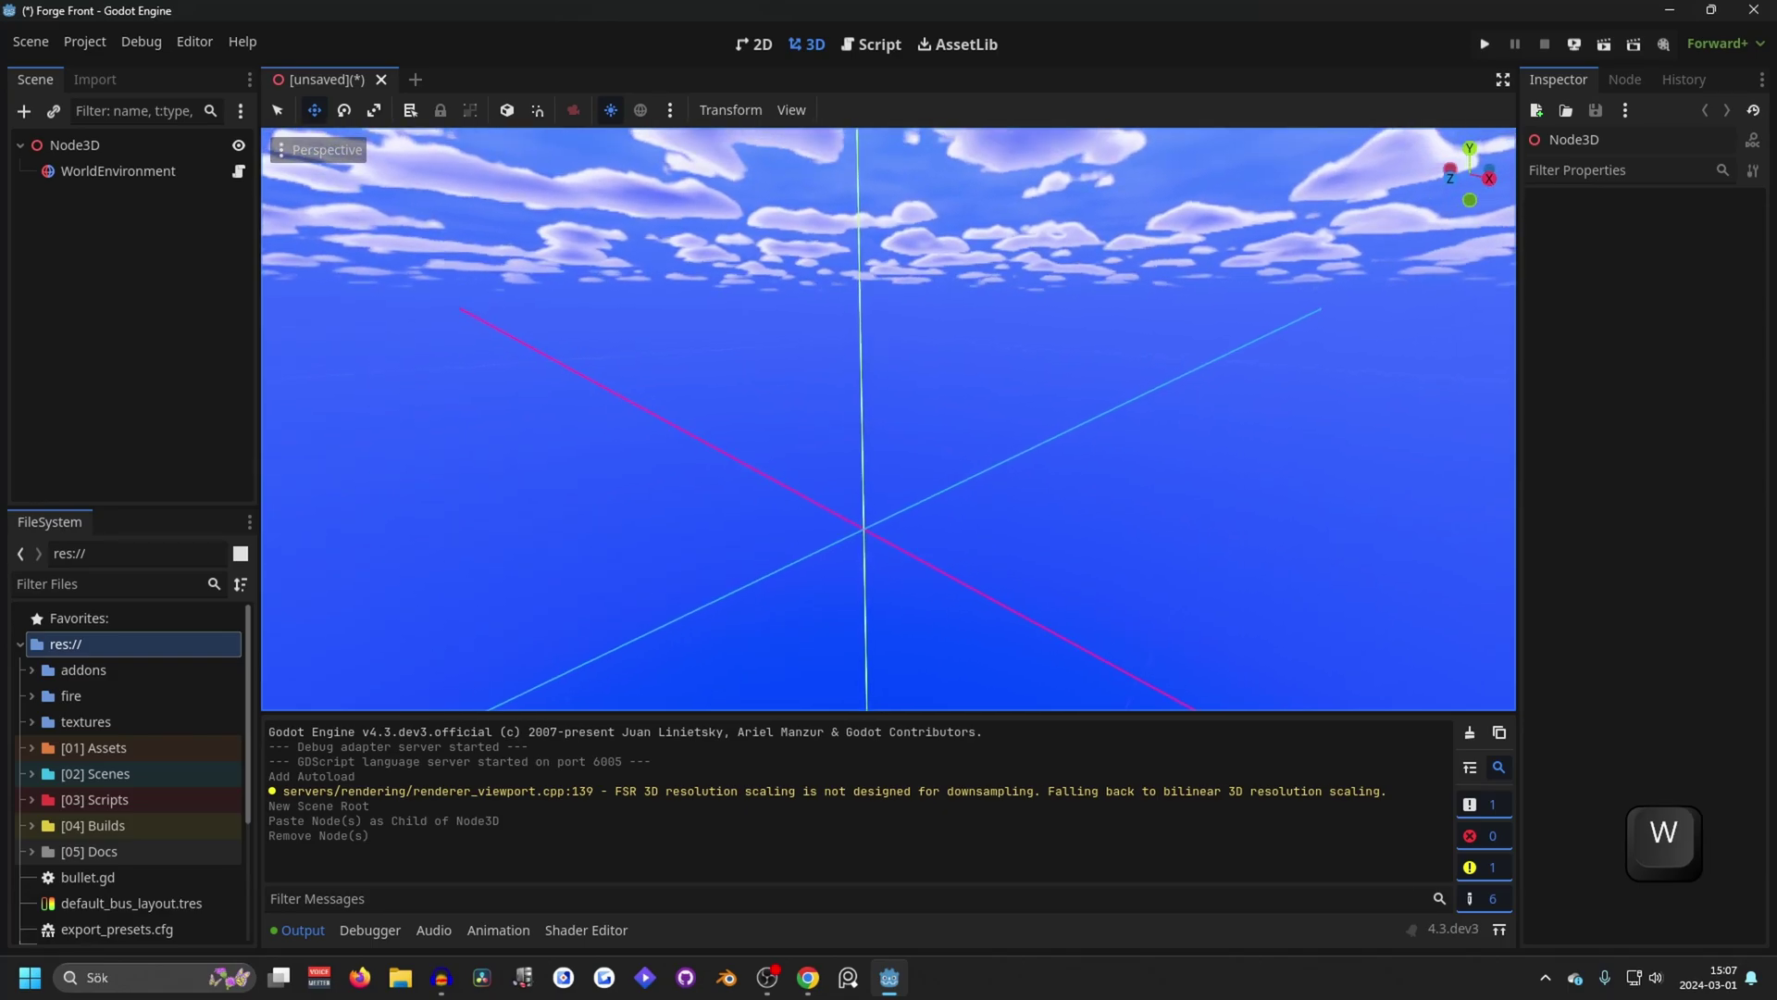
pyautogui.press('w')
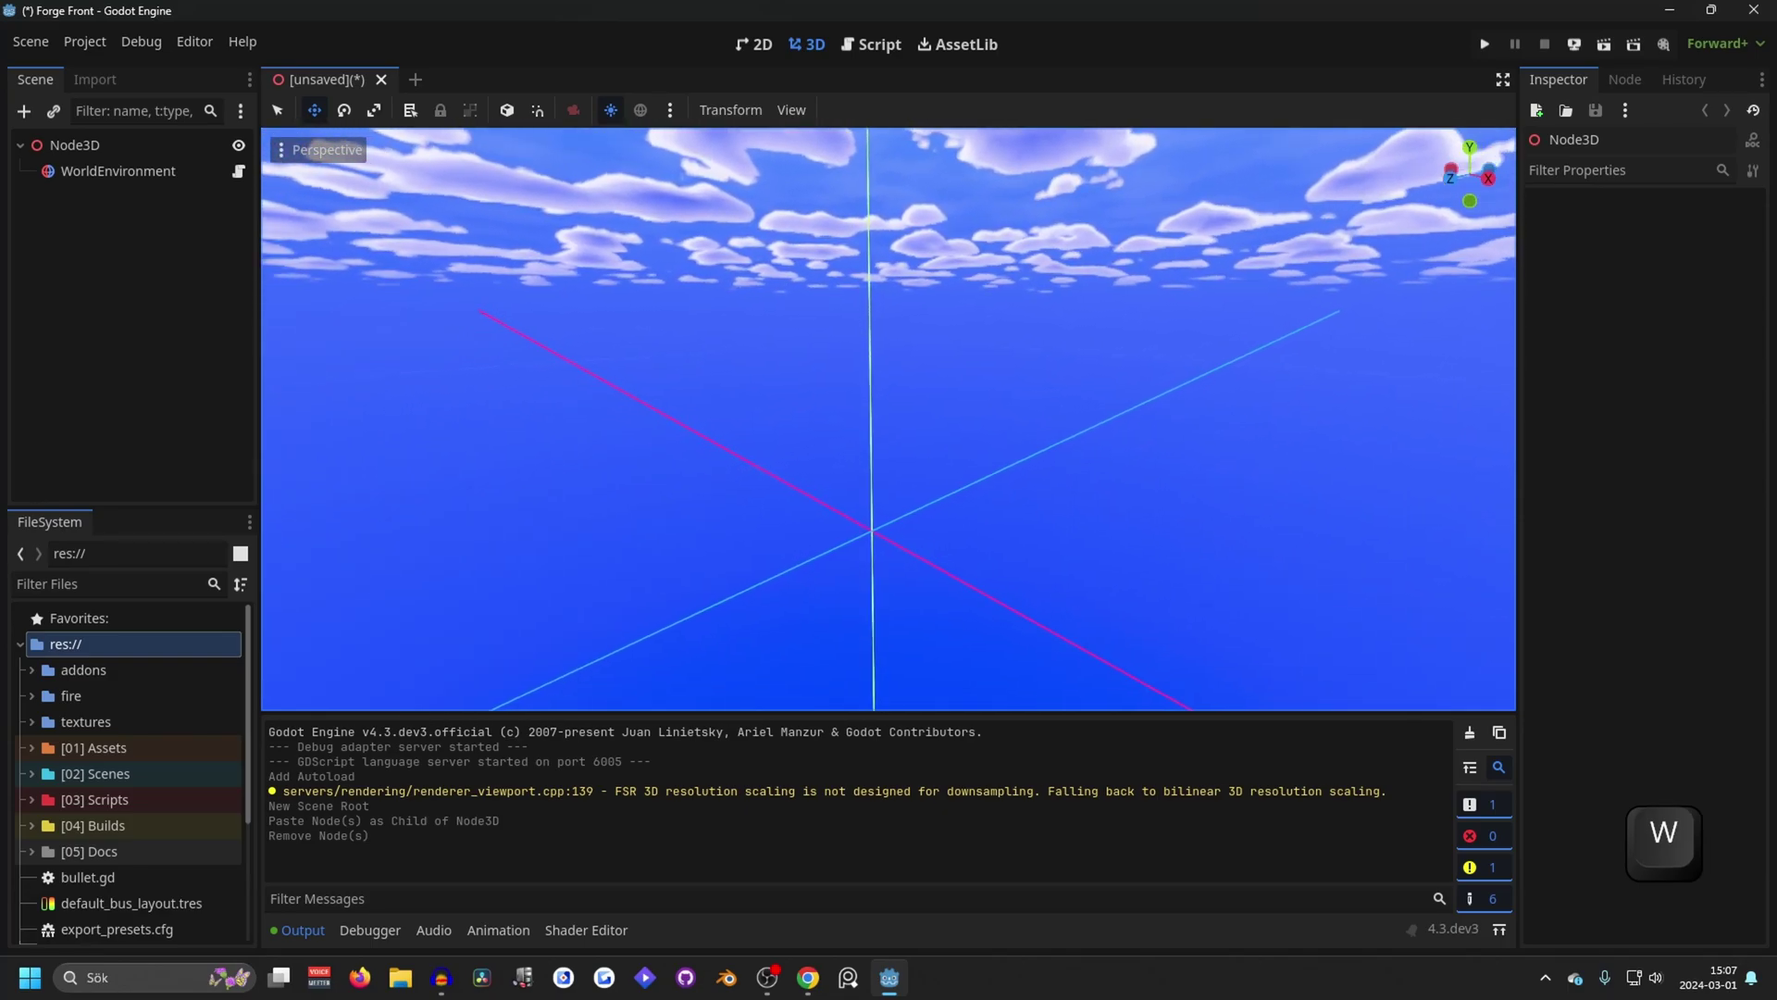
# - Fly through the 3D scene with temporary freelook, moving in every direction and using the faster speed
pyautogui.moveTo(951, 400)
pyautogui.mouseDown(button='right')
pyautogui.moveTo(848, 413)
pyautogui.moveTo(863, 431)
pyautogui.moveTo(827, 418)
pyautogui.moveTo(957, 400)
pyautogui.mouseUp(button='right')
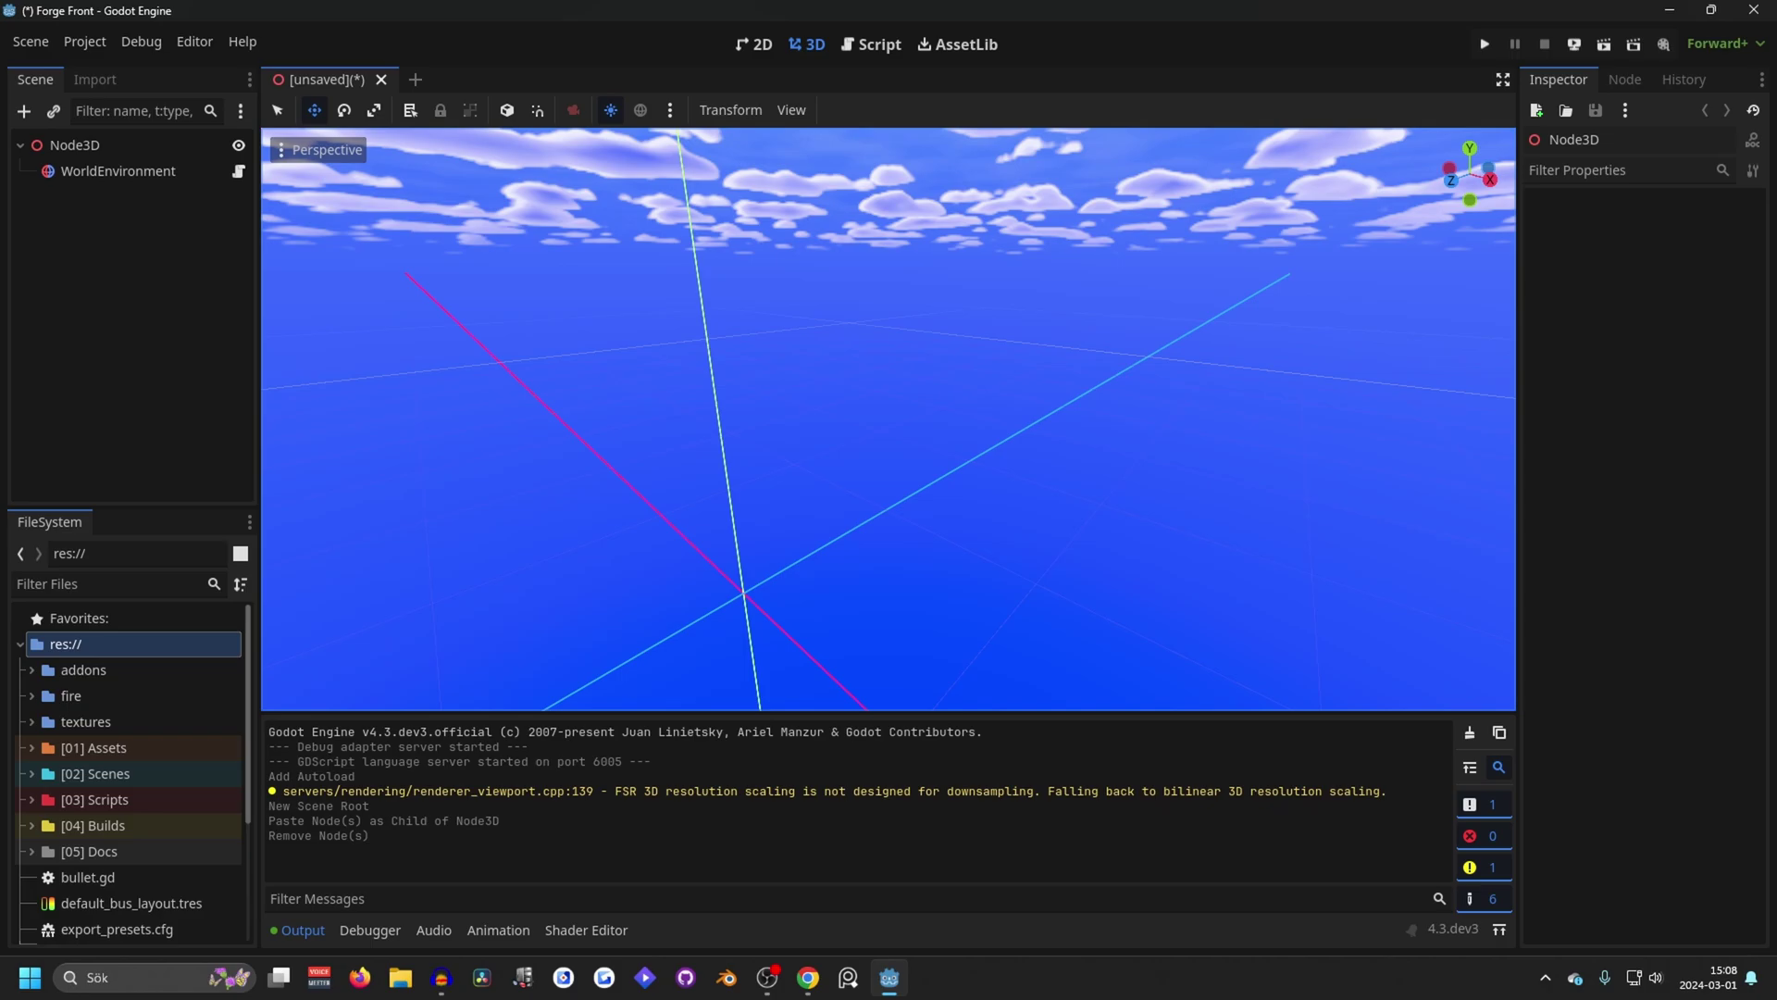
pyautogui.press('a')
pyautogui.press('s')
pyautogui.moveTo(889, 419); pyautogui.dragTo(393, 356, button='right')
pyautogui.press('d')
pyautogui.press('w')
pyautogui.hotkey('shift', 'w')
pyautogui.moveTo(957, 400); pyautogui.dragTo(662, 336, button='right')
pyautogui.hotkey('shift', 'w')
pyautogui.press('a')
pyautogui.press('s')
pyautogui.press('d')
pyautogui.press('w')
pyautogui.press('d')
# - Vary the freelook movement speed between very slow and very fast while flying around the scene's origin
pyautogui.moveTo(889, 419); pyautogui.dragTo(970, 330, button='right')
pyautogui.scroll(3, 889, 419)
pyautogui.press('s')
pyautogui.press('a')
pyautogui.scroll(-20, 889, 419)
pyautogui.press('d')
pyautogui.scroll(20, 889, 420)
pyautogui.scroll(20, 889, 419)
pyautogui.moveTo(888, 419); pyautogui.dragTo(1065, 341, button='right')
pyautogui.press('a')
pyautogui.scroll(-20, 888, 419)
pyautogui.press('s')
pyautogui.press('d')
pyautogui.press('w')
pyautogui.moveTo(957, 399); pyautogui.dragTo(828, 427, button='right')
pyautogui.press('a')
pyautogui.scroll(5, 957, 400)
pyautogui.scroll(-10, 888, 419)
pyautogui.scroll(18, 629, 337)
pyautogui.moveTo(682, 363); pyautogui.dragTo(629, 337, button='right')
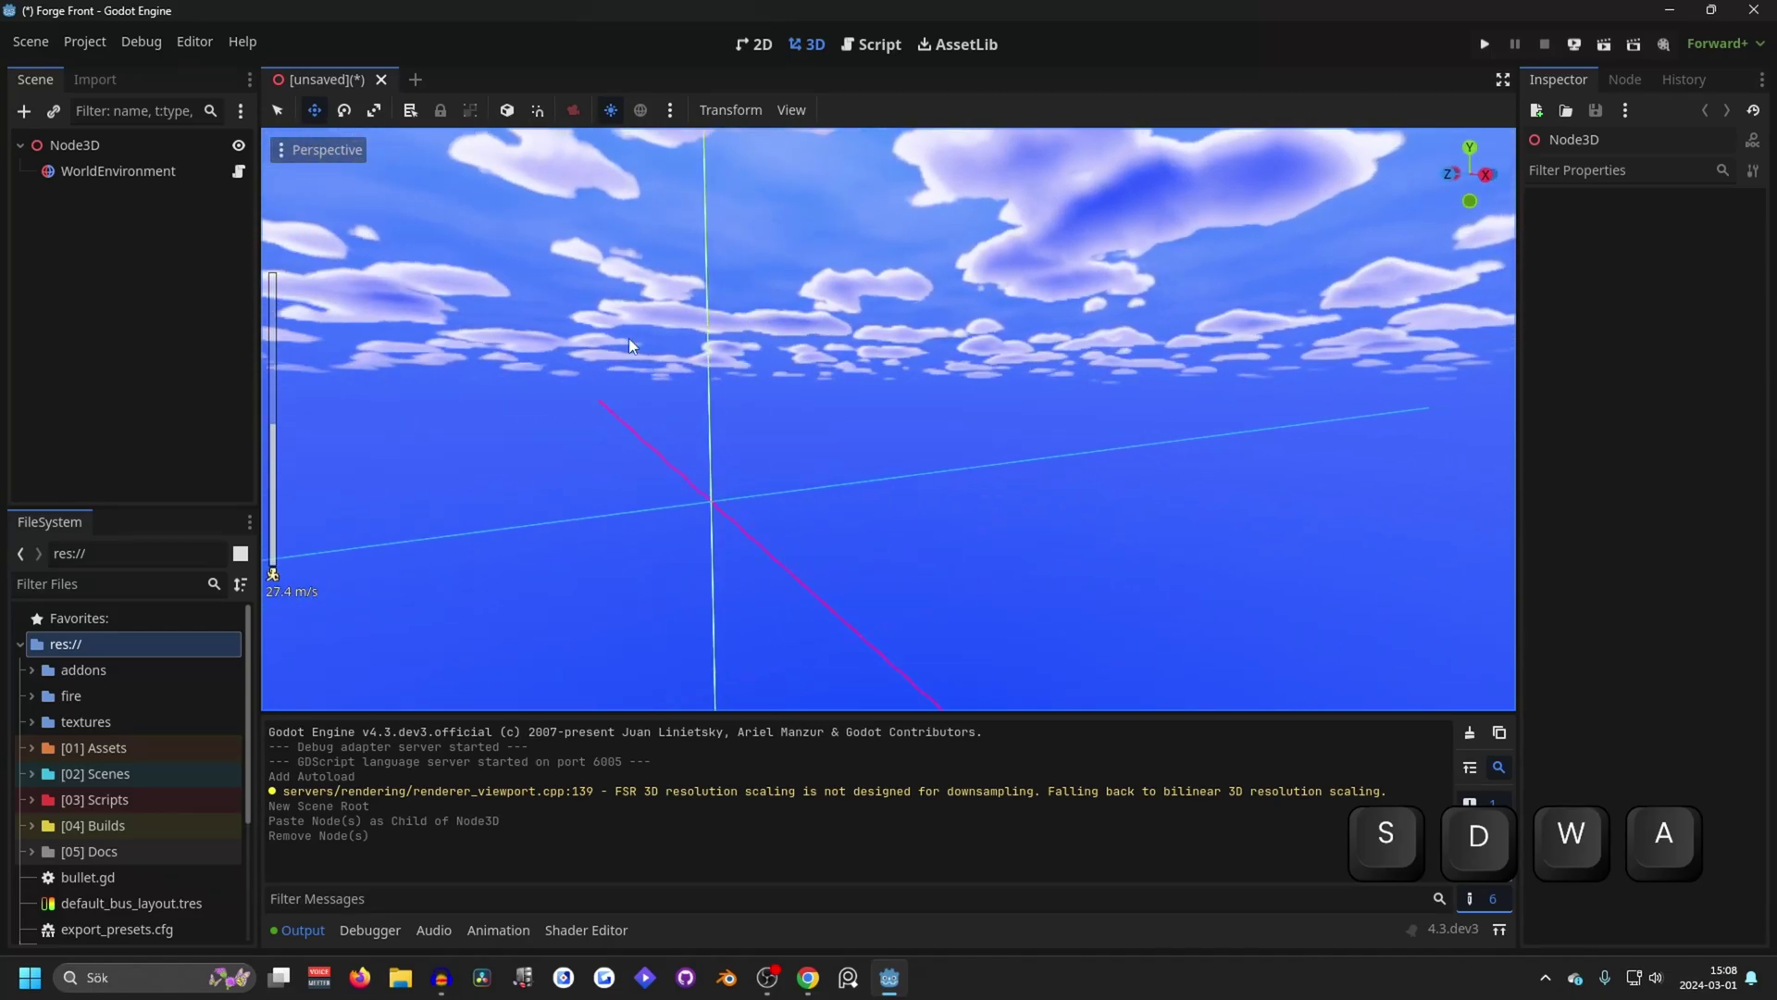
# - In the editor's 3D settings, reset Freelook Base Speed to its default of 5 and leave Freelook Sensitivity at 0.25
pyautogui.click(195, 42)
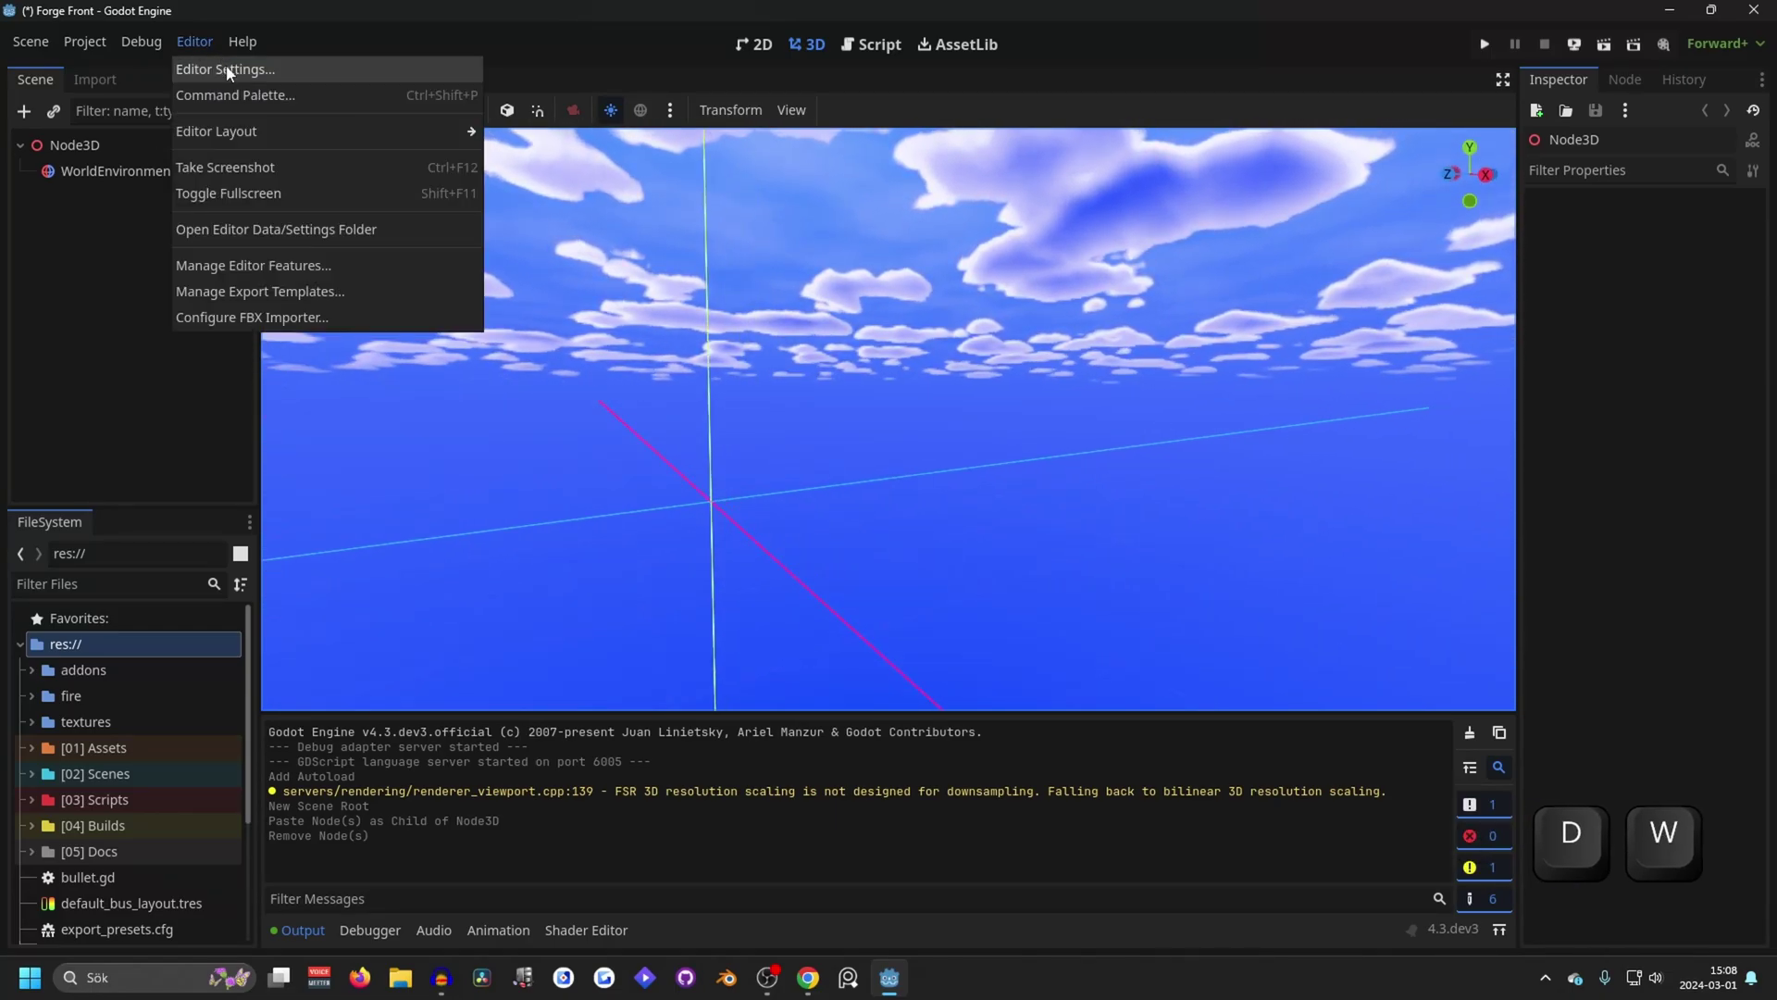
pyautogui.click(227, 72)
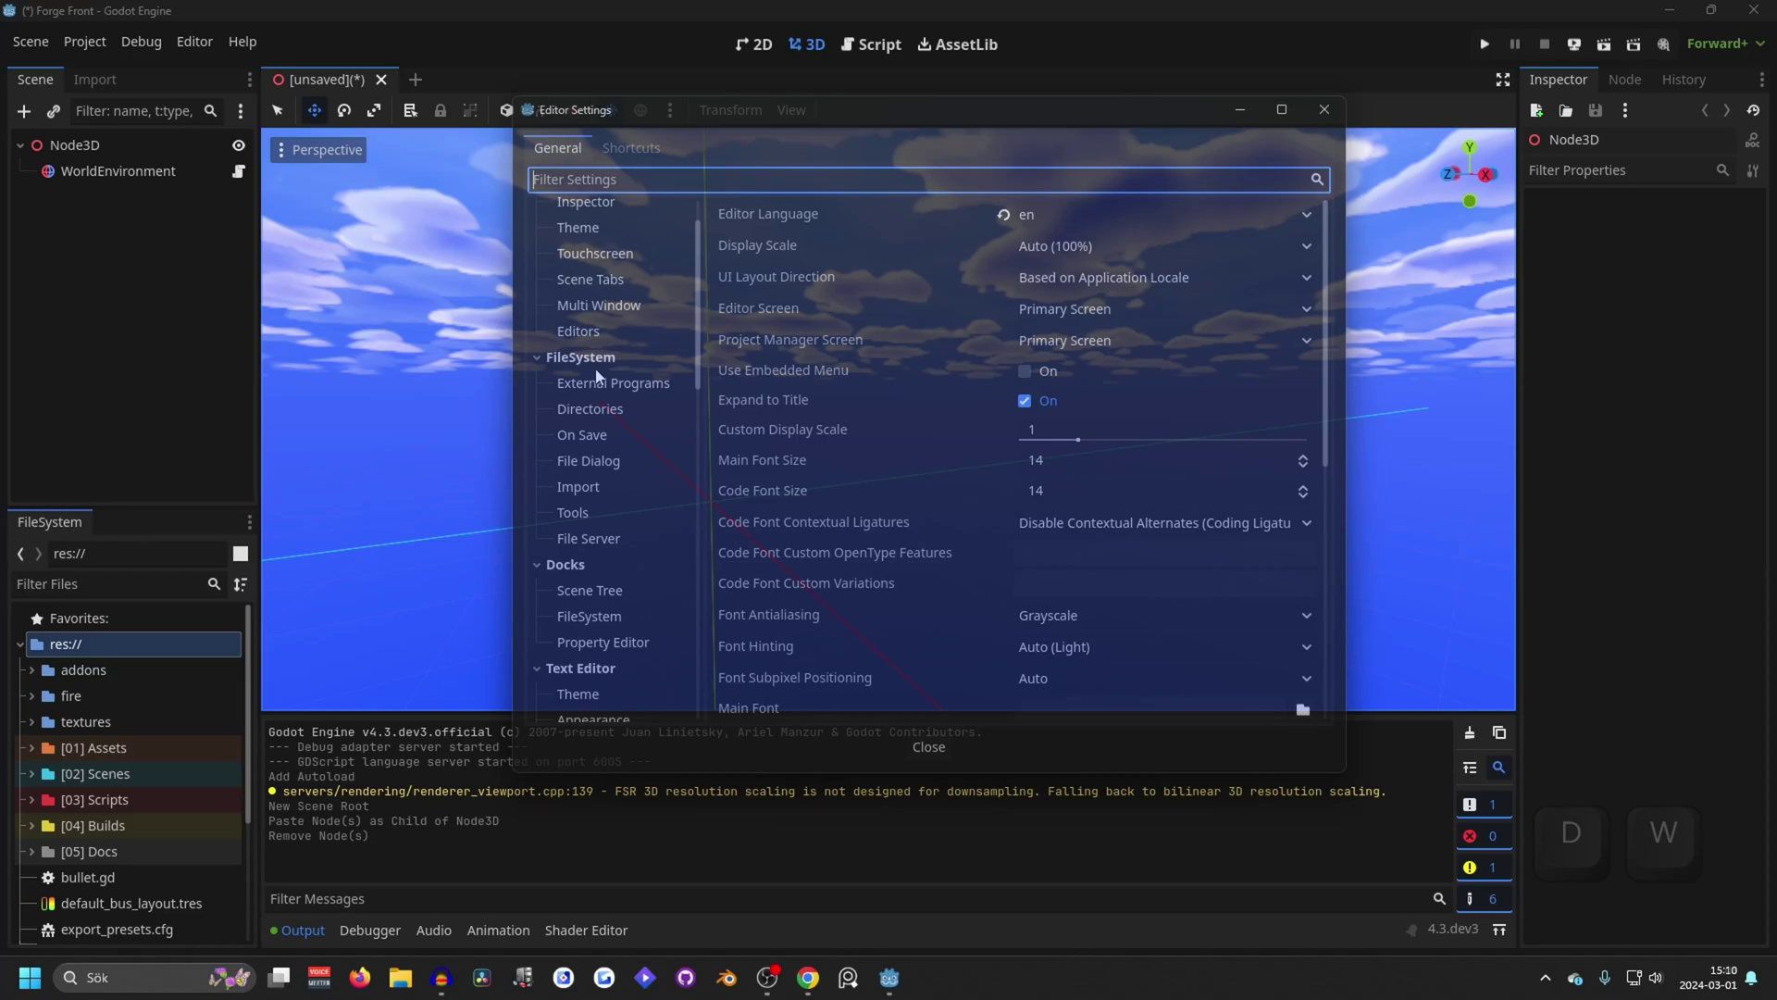
pyautogui.scroll(-4, 592, 369)
pyautogui.click(584, 413)
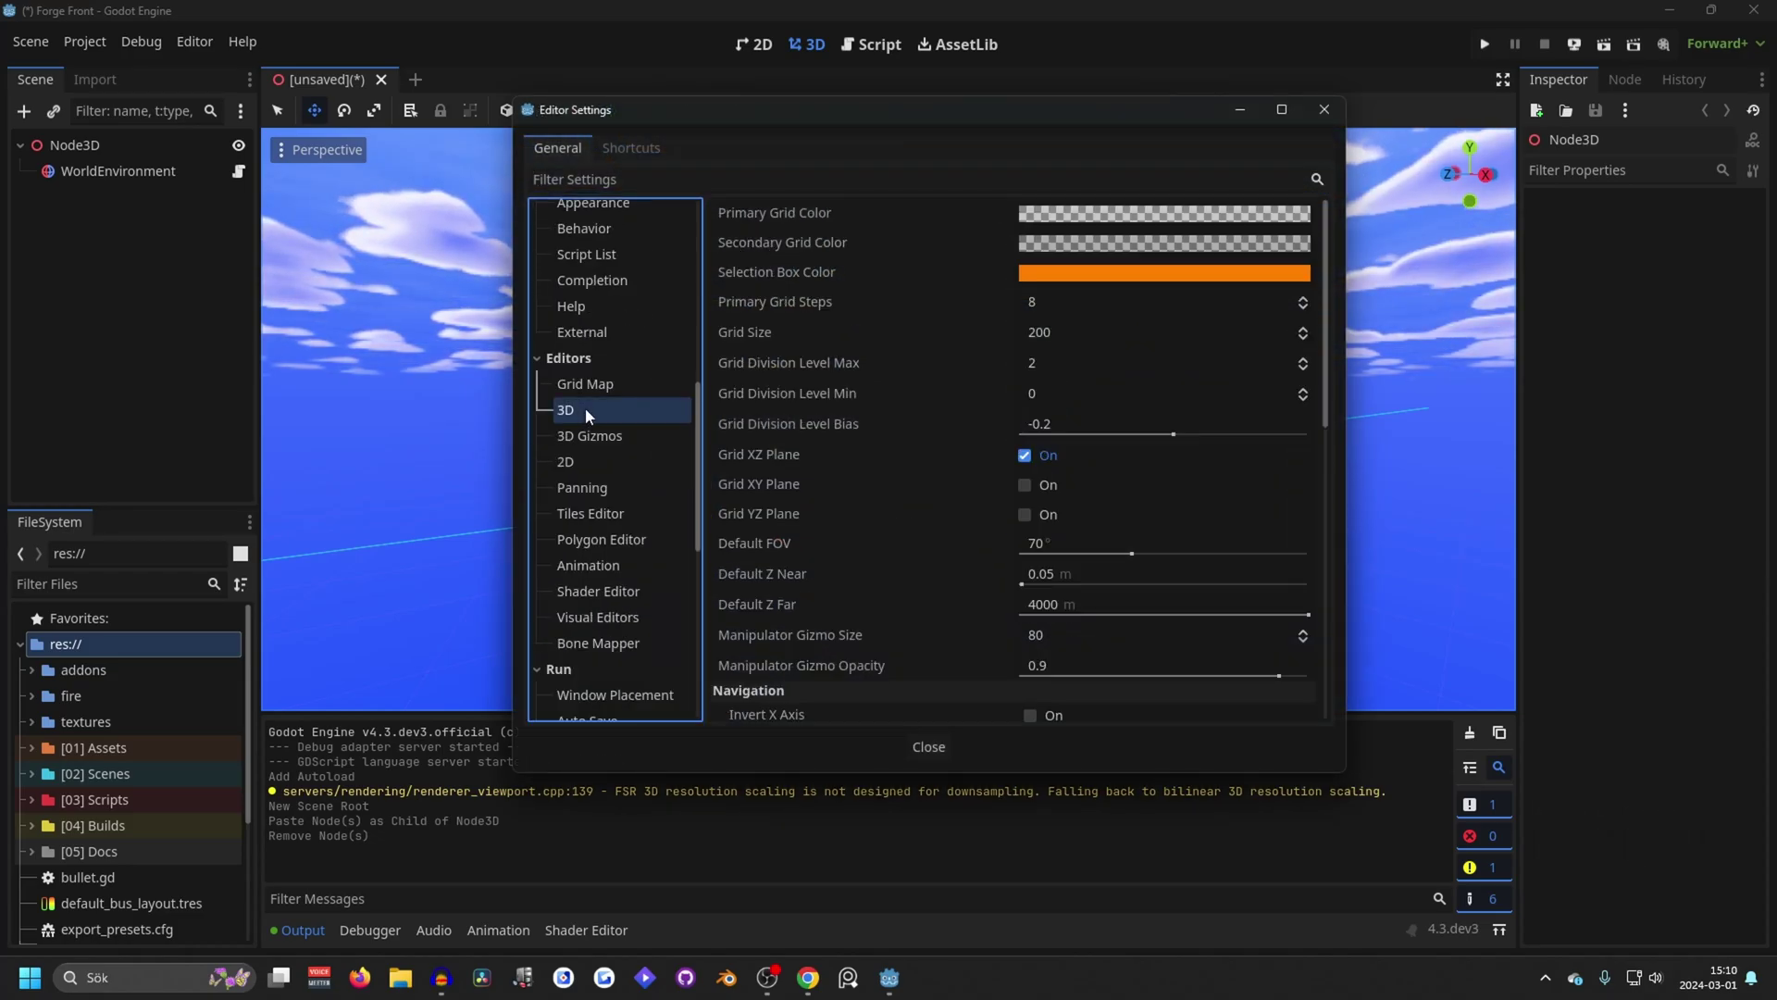
pyautogui.scroll(-10, 861, 331)
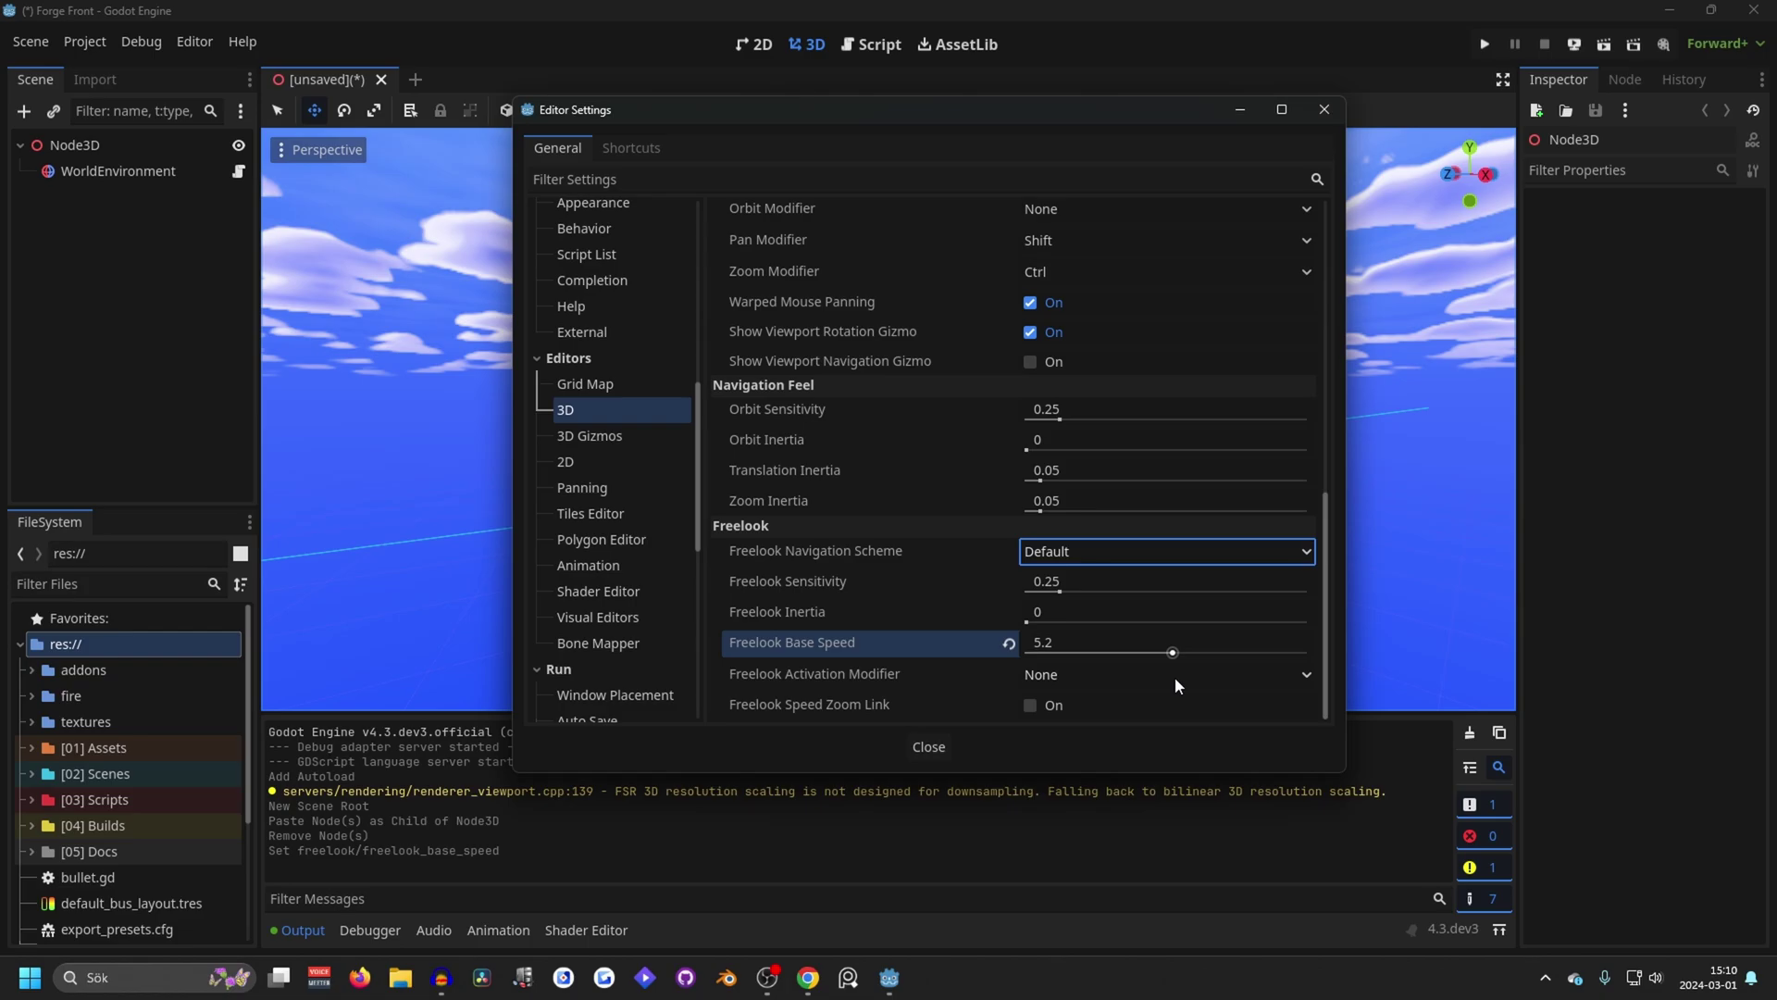
pyautogui.click(1009, 644)
pyautogui.click(1060, 591)
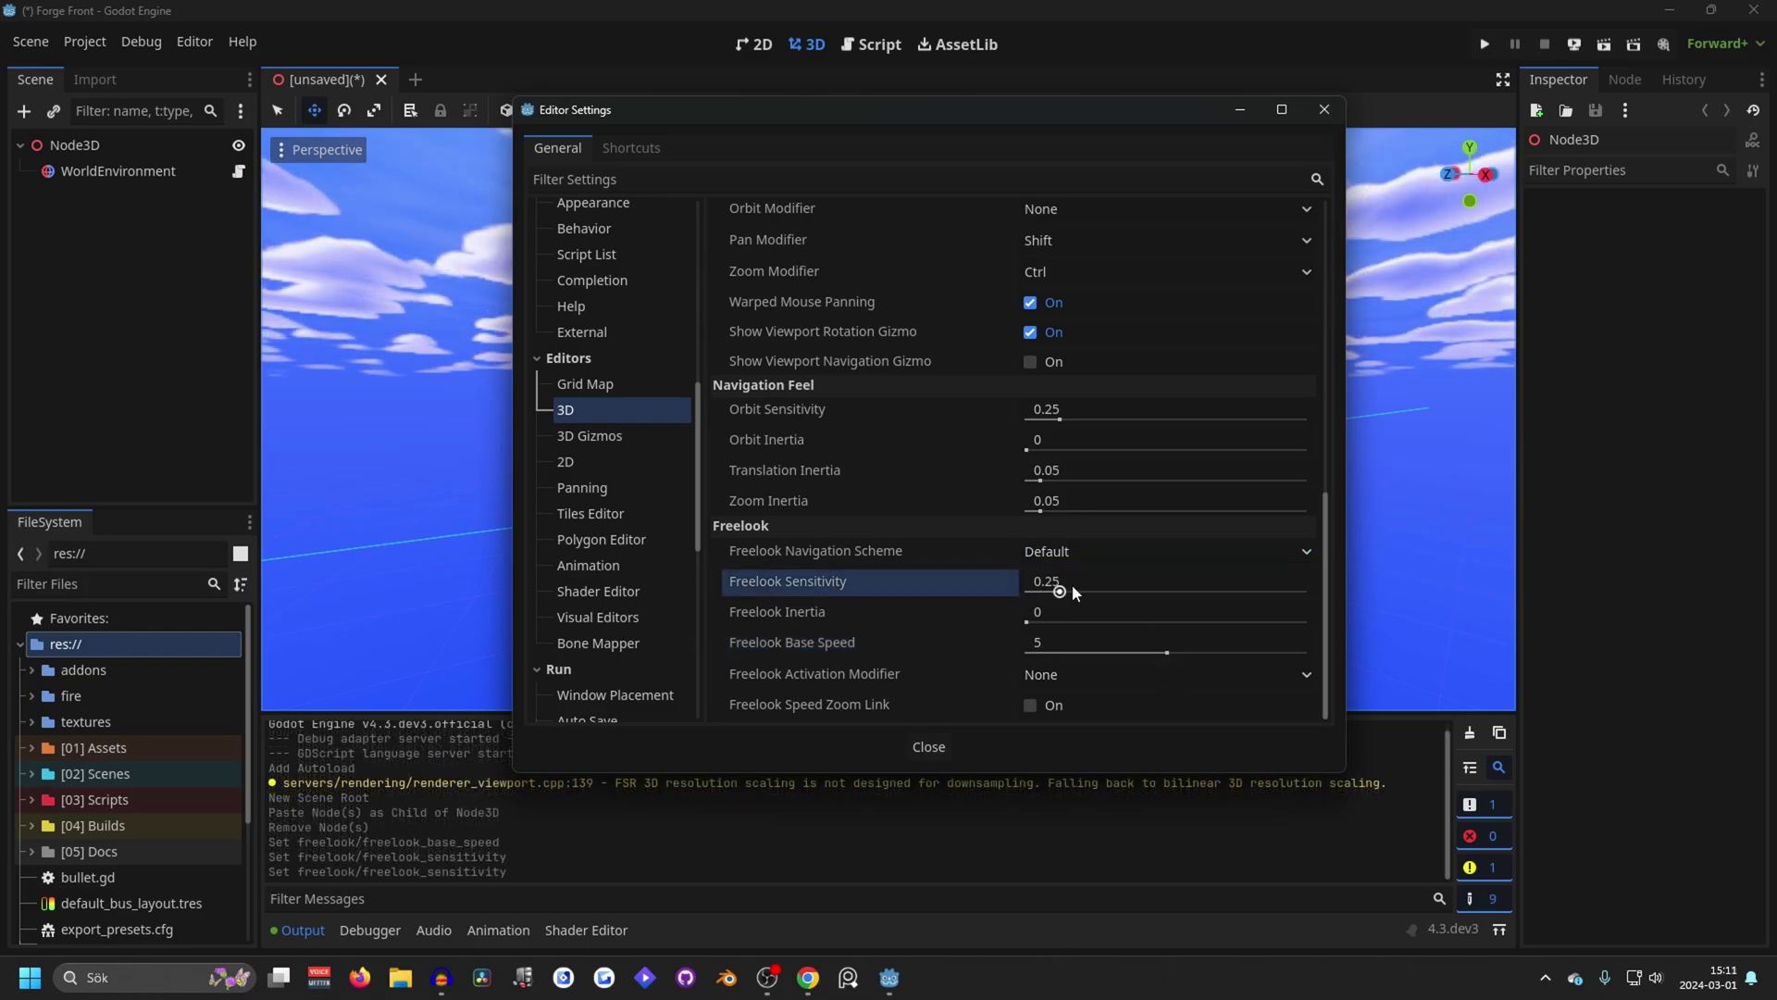
pyautogui.click(1323, 111)
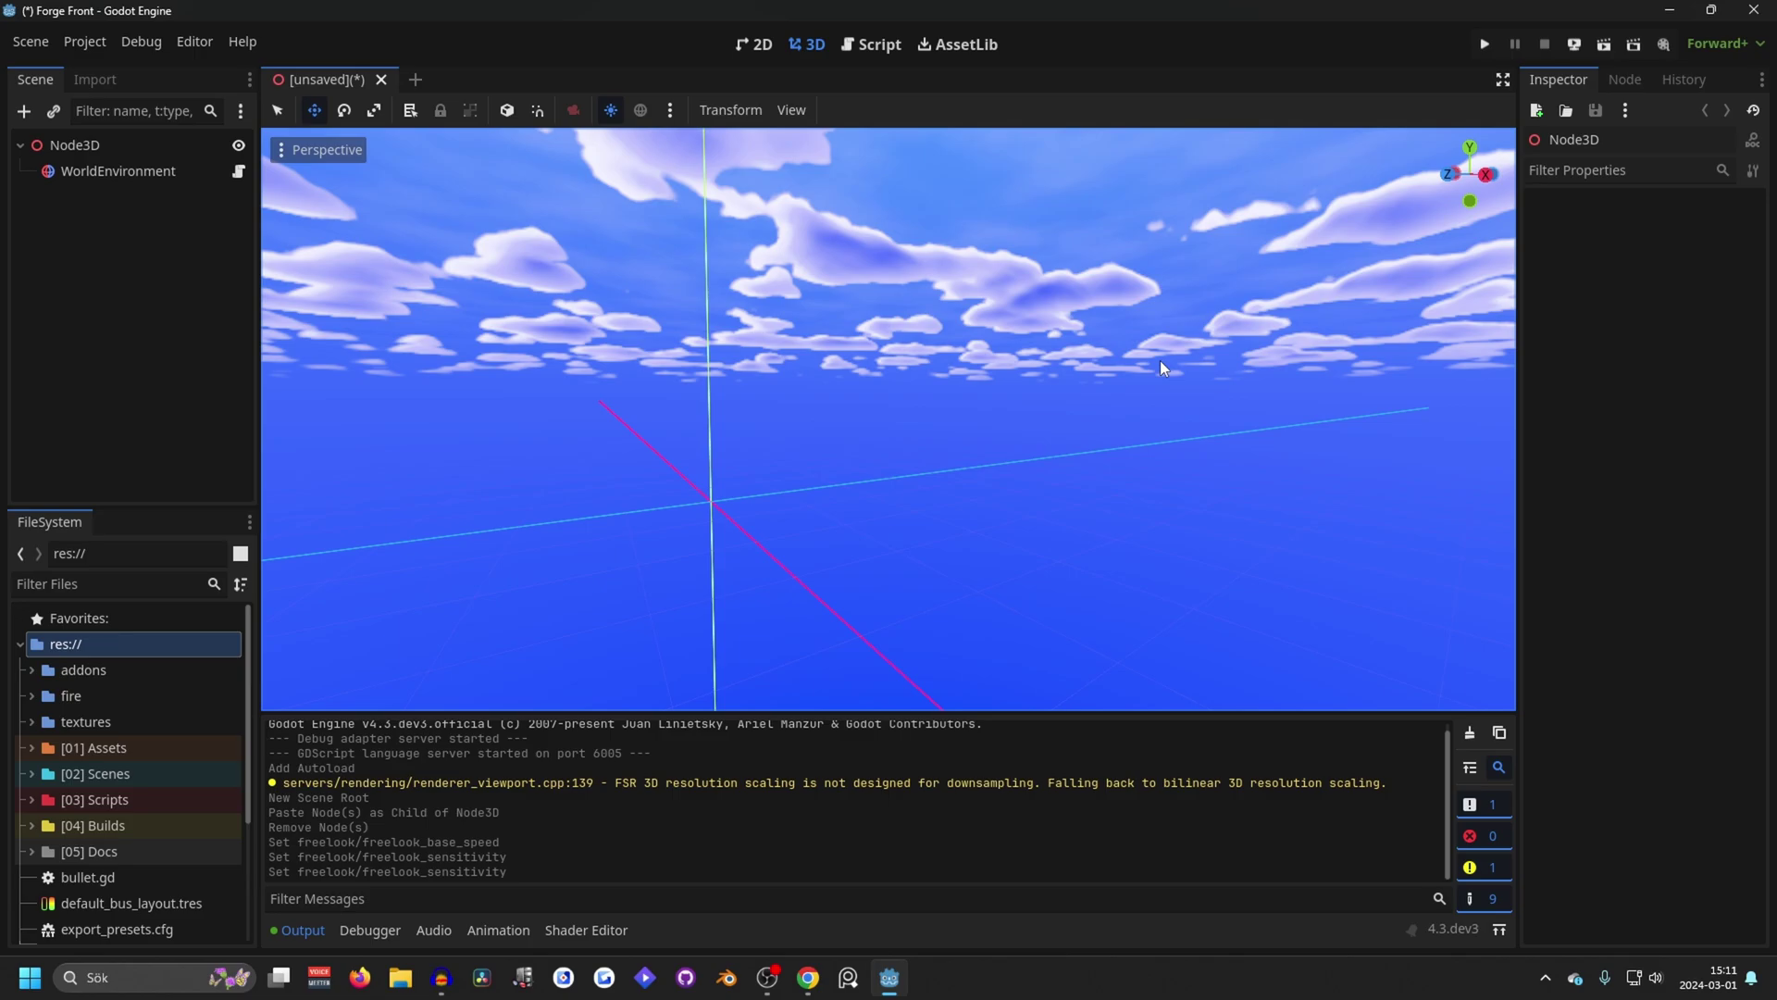
# - Raise the freelook speed and fly around the origin to view the scene along the red axis
pyautogui.moveTo(922, 397); pyautogui.dragTo(887, 410, button='right')
pyautogui.scroll(5, 923, 397)
pyautogui.press('w')
pyautogui.press('d')
pyautogui.press('a')
pyautogui.press('s')
pyautogui.scroll(2, 887, 410)
pyautogui.press('d')
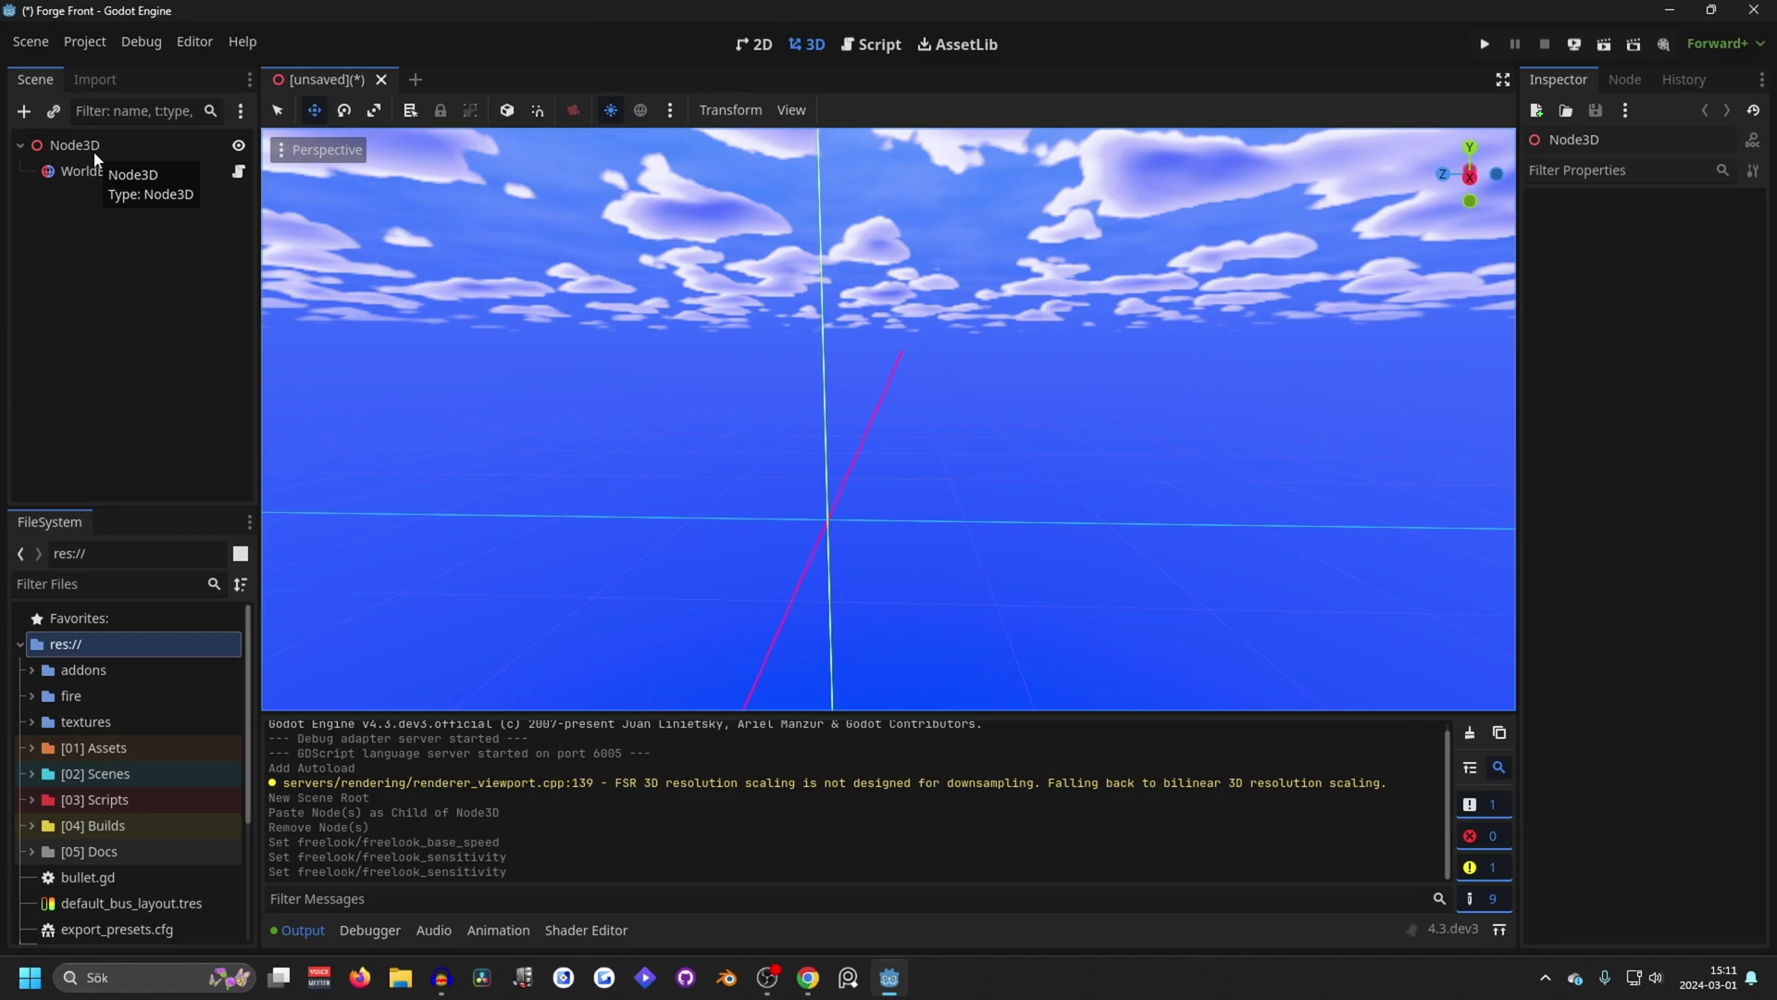
# - Add a Label node as a child of the root Node3D and select the WorldEnvironment node
pyautogui.click(82, 148)
pyautogui.click(24, 112)
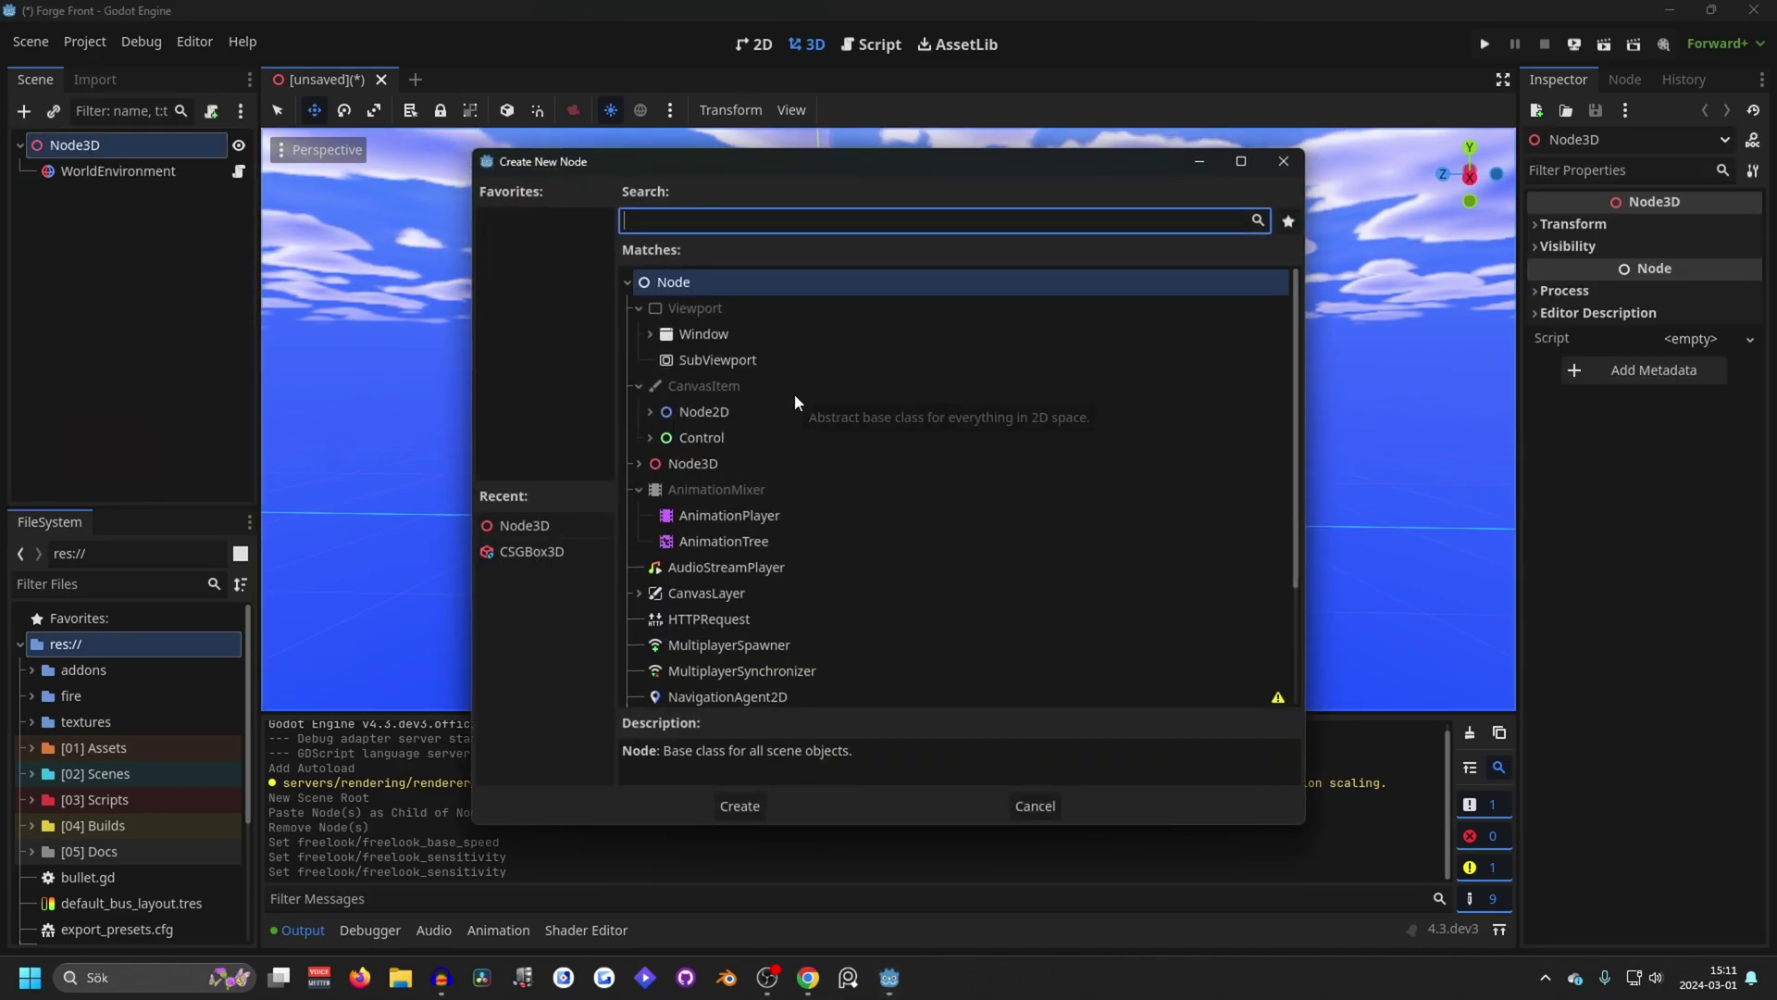
pyautogui.write('label')
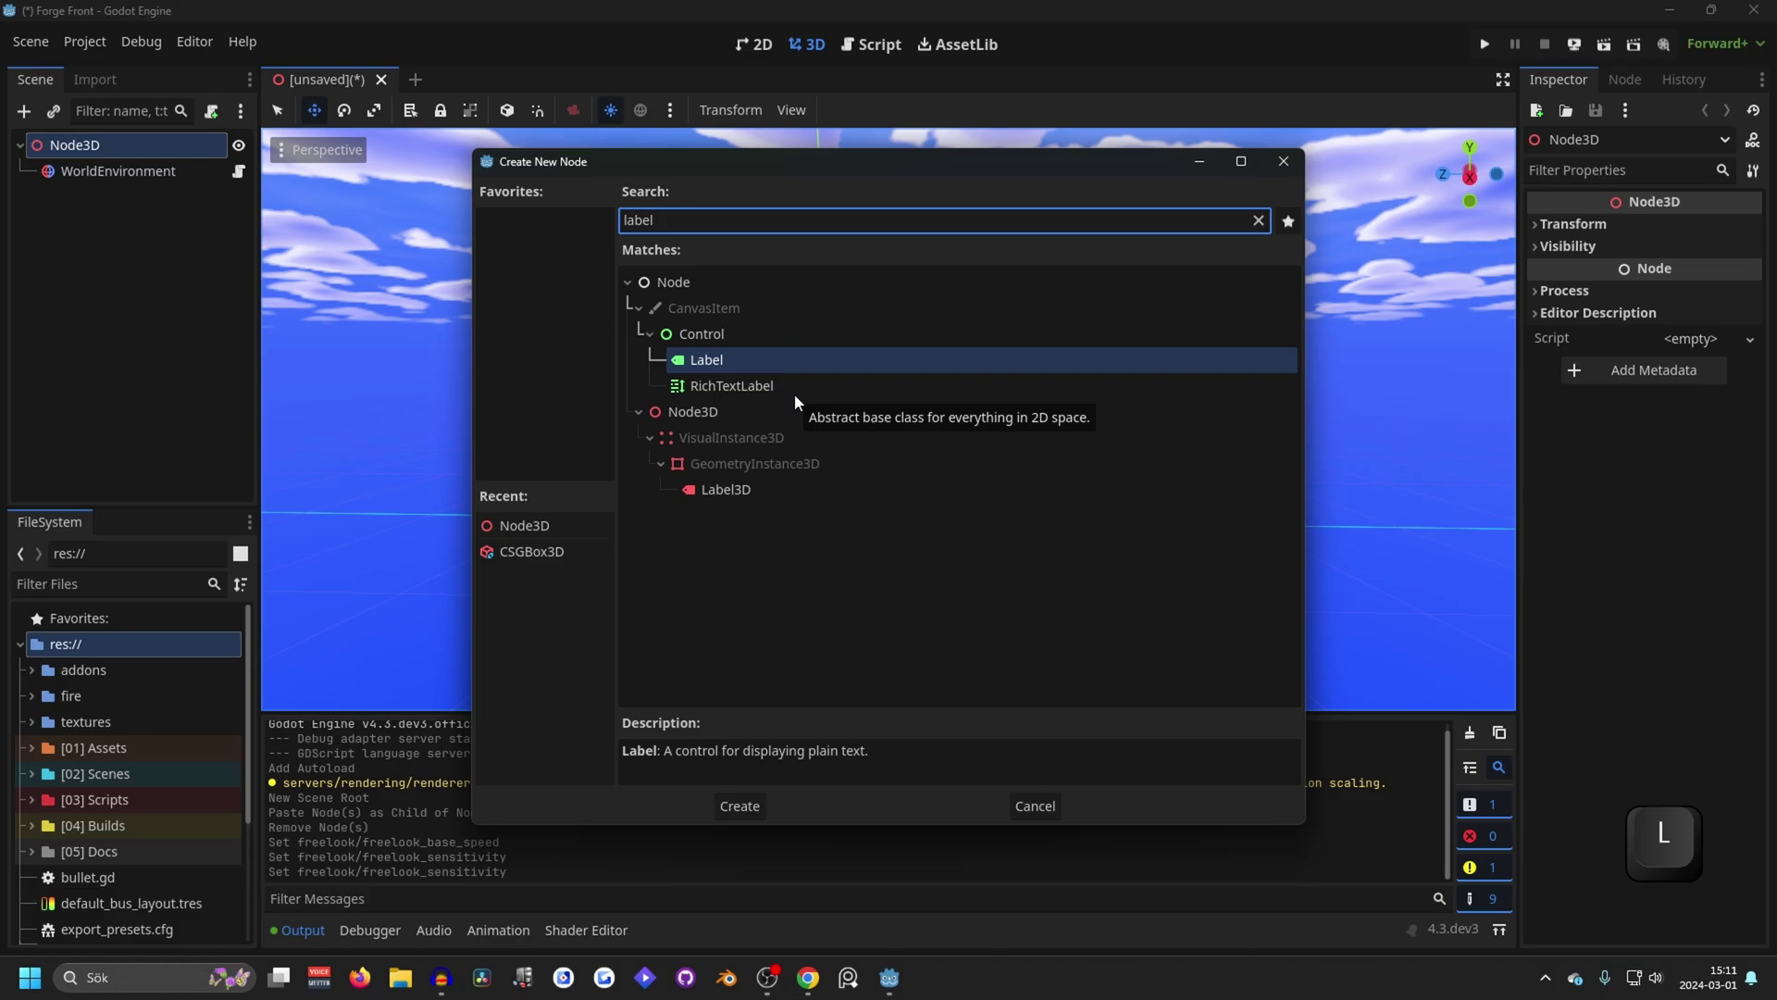
pyautogui.press('Return')
pyautogui.click(120, 172)
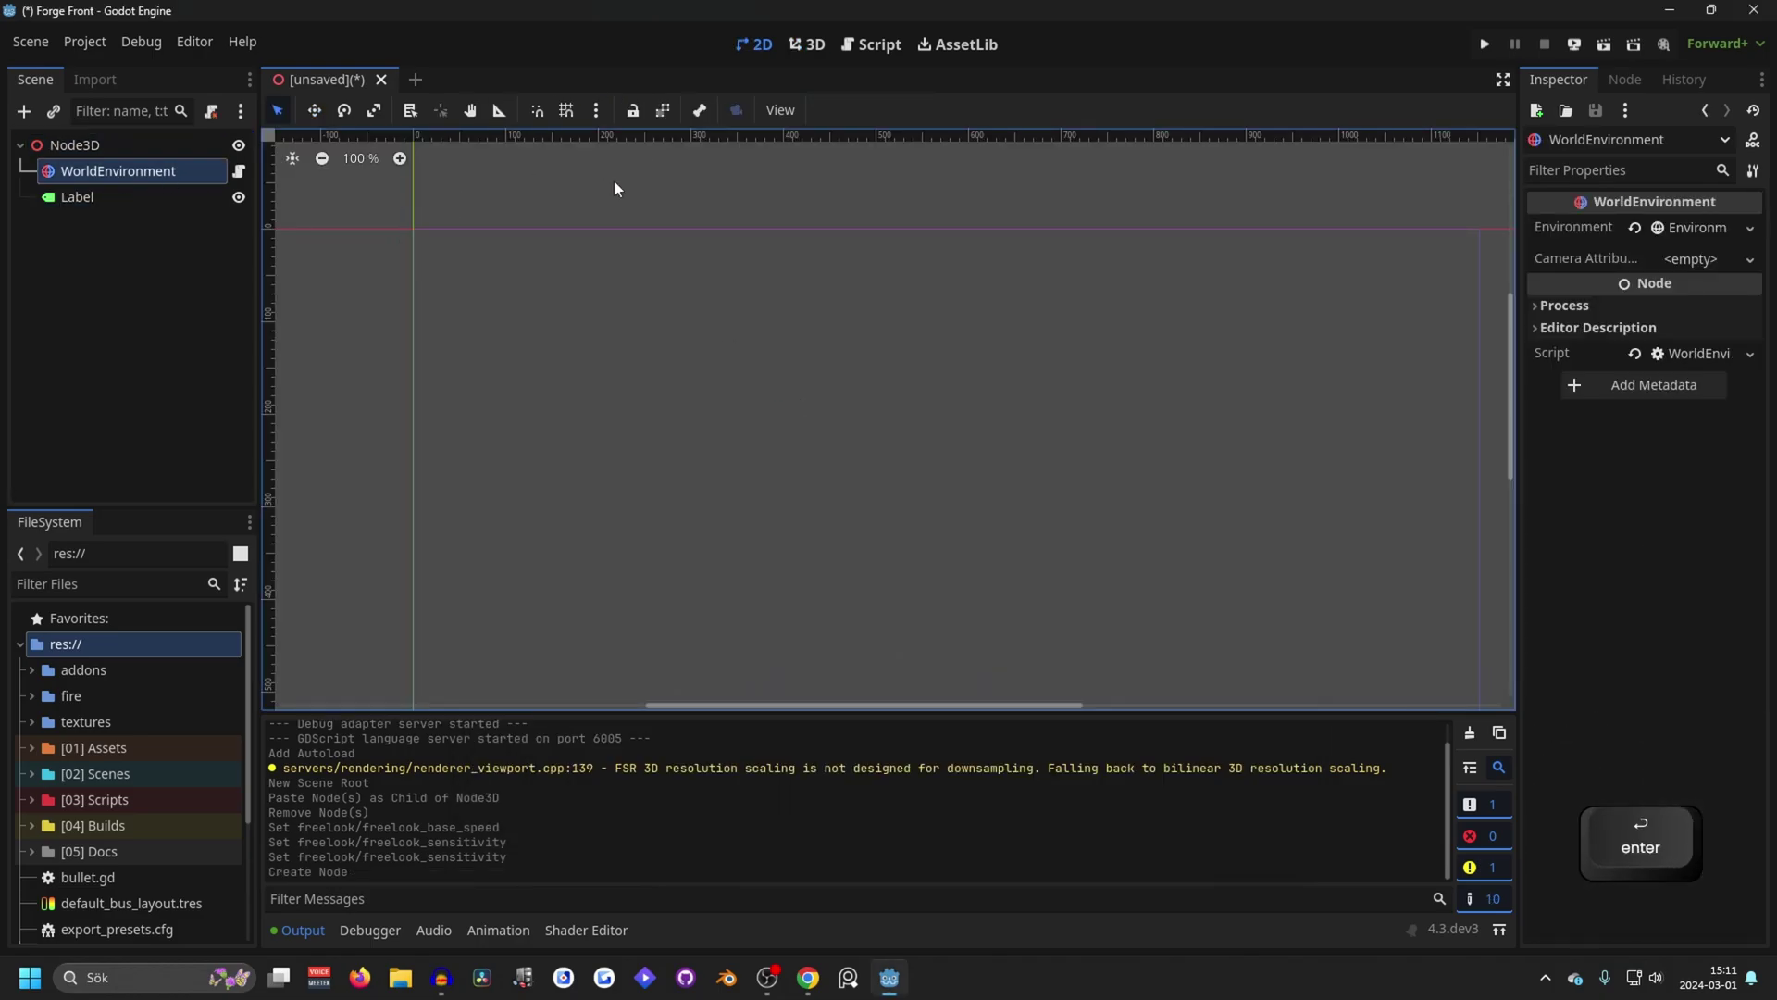
# - Alternate the selection between the Label and WorldEnvironment nodes to compare how the workspace responds
pyautogui.click(126, 197)
pyautogui.click(125, 174)
pyautogui.click(115, 198)
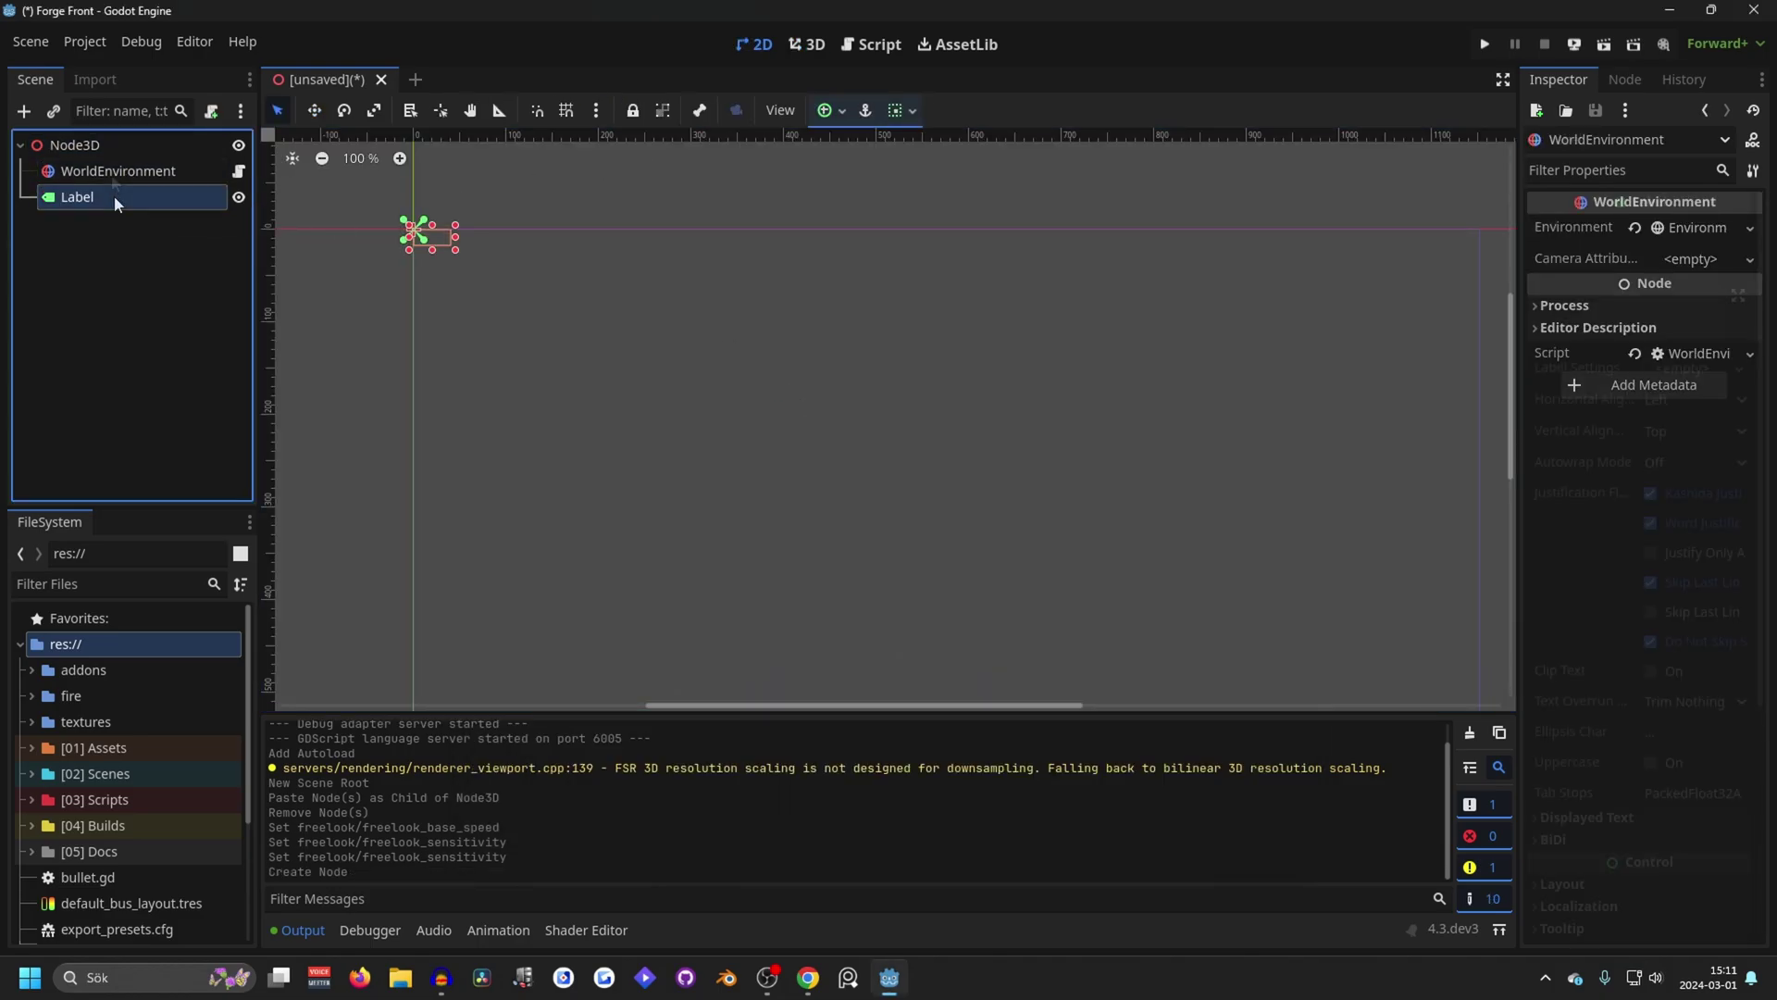
pyautogui.click(119, 174)
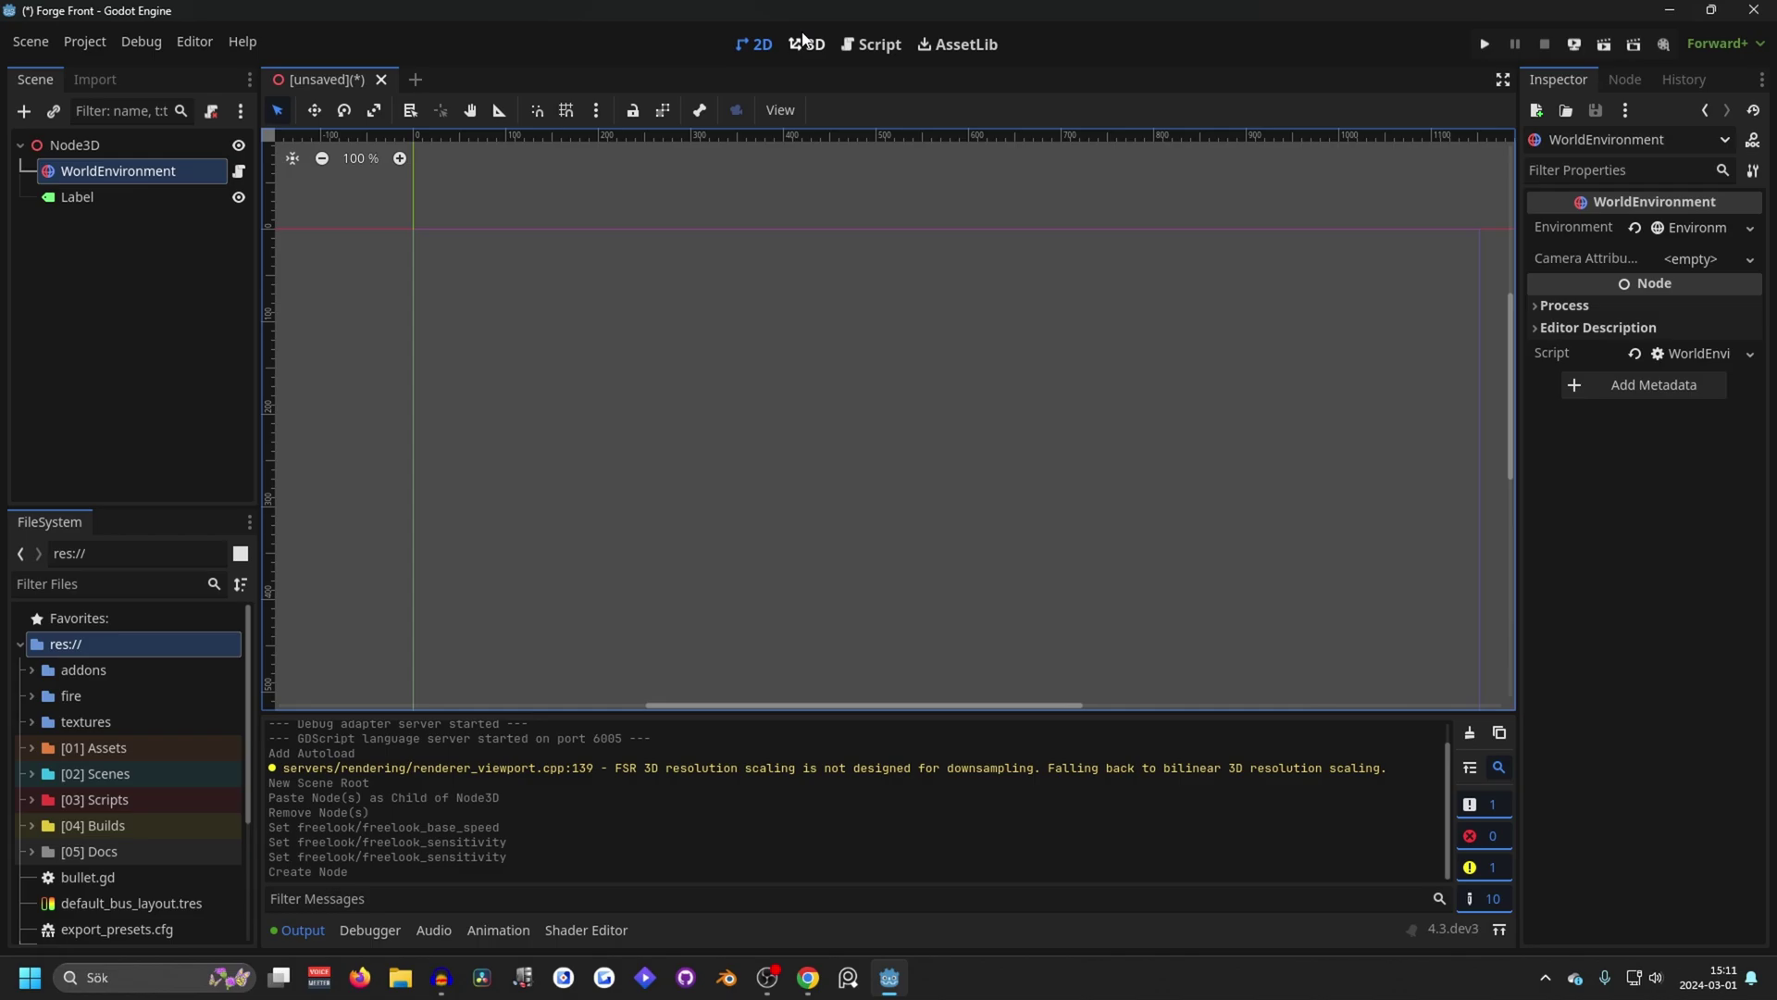
# - Switch manually between the 3D and 2D workspaces, ending in 3D with WorldEnvironment still selected
pyautogui.click(813, 51)
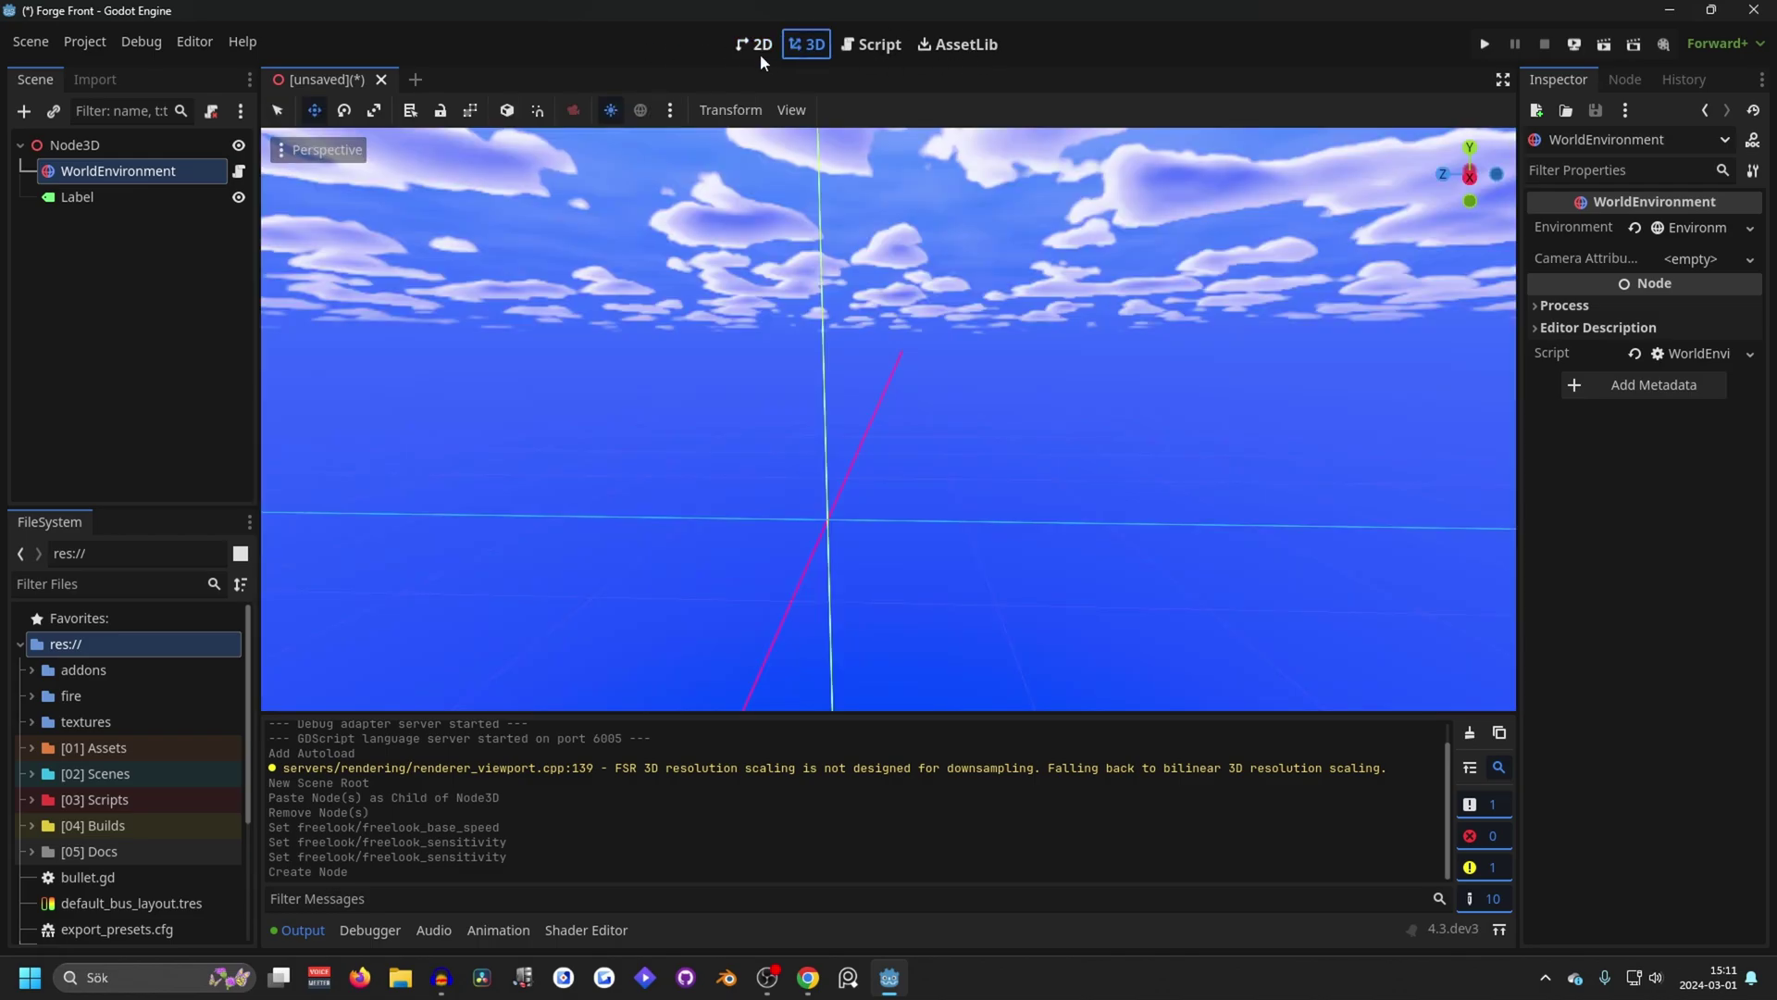
pyautogui.click(755, 48)
pyautogui.click(813, 51)
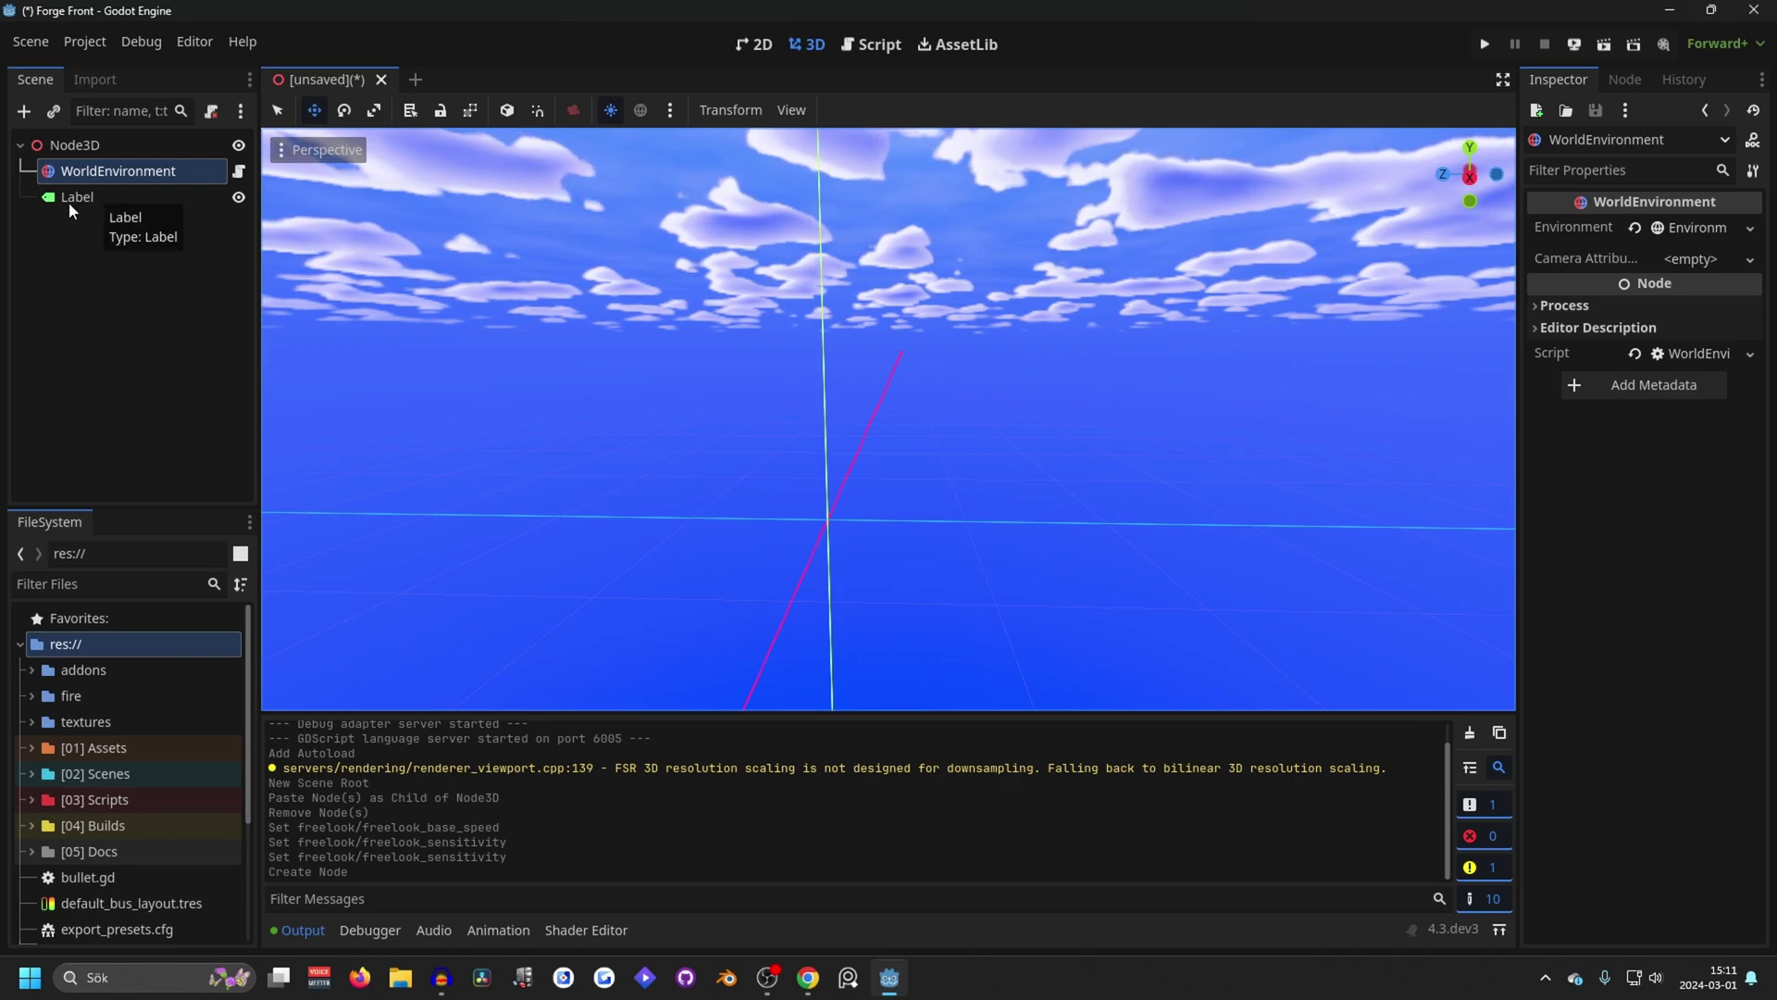
# - Select the Label from the 3D workspace, and reselect WorldEnvironment and Label in turn to check for automatic workspace switching
pyautogui.click(93, 197)
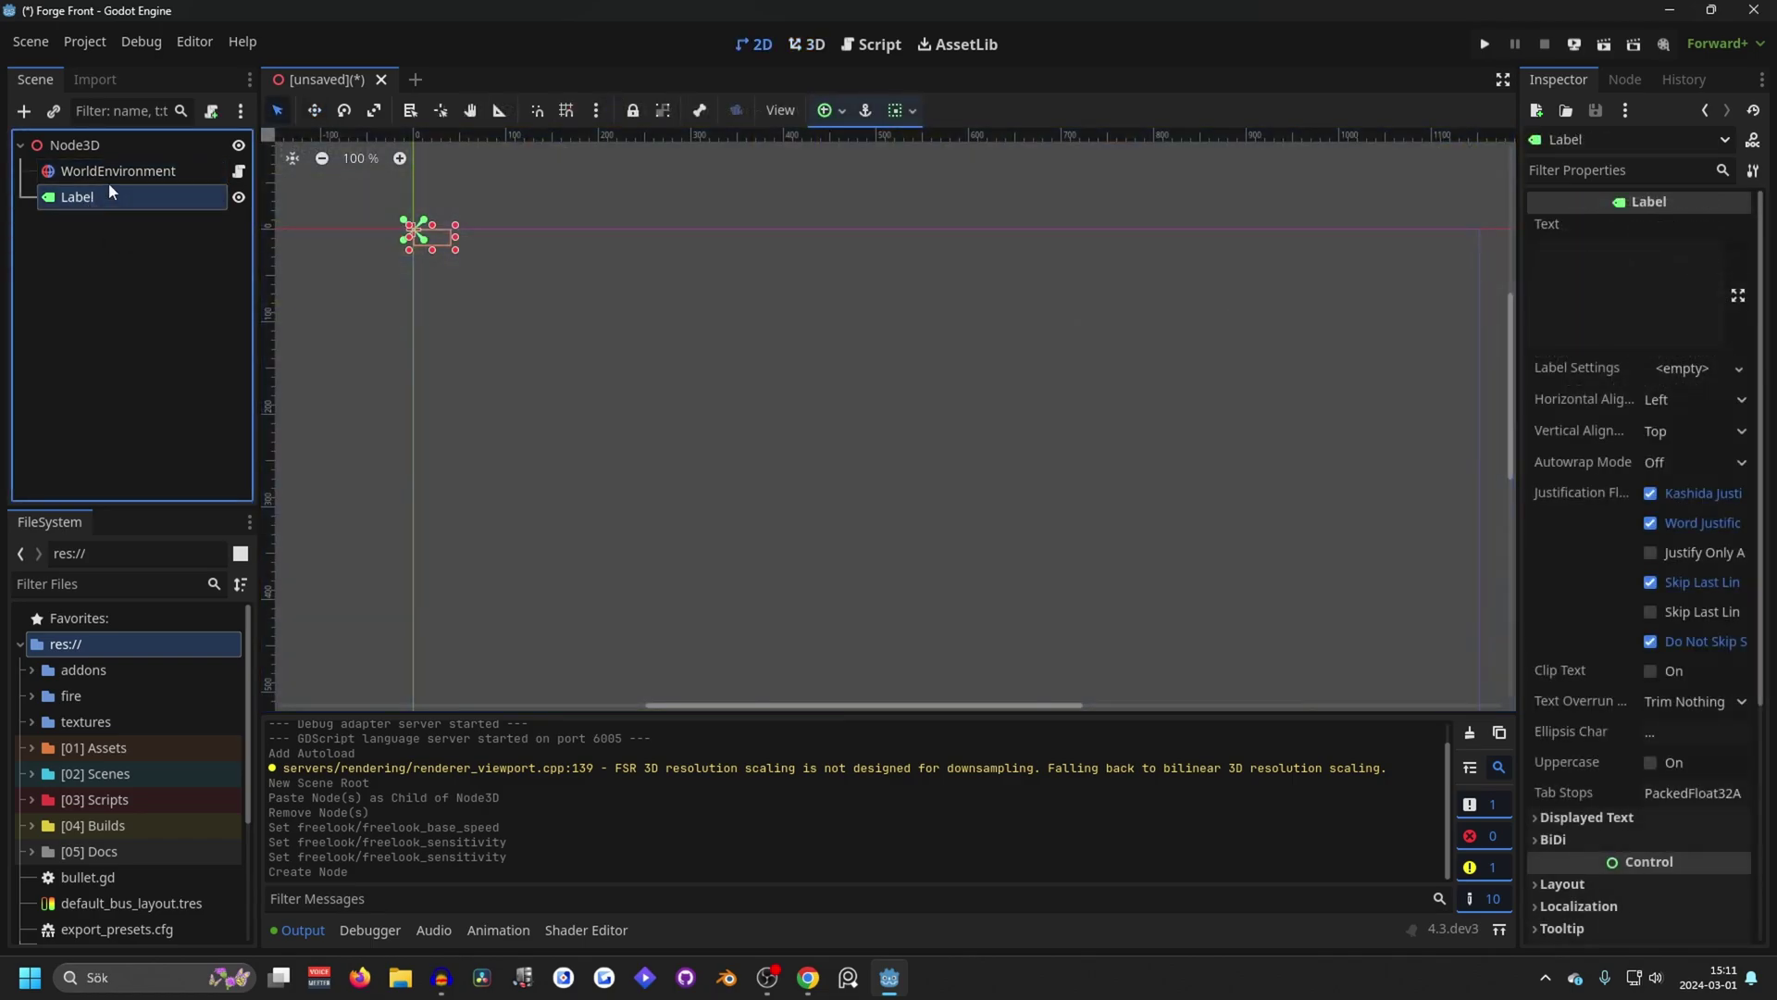
pyautogui.click(124, 174)
pyautogui.click(124, 196)
pyautogui.click(126, 174)
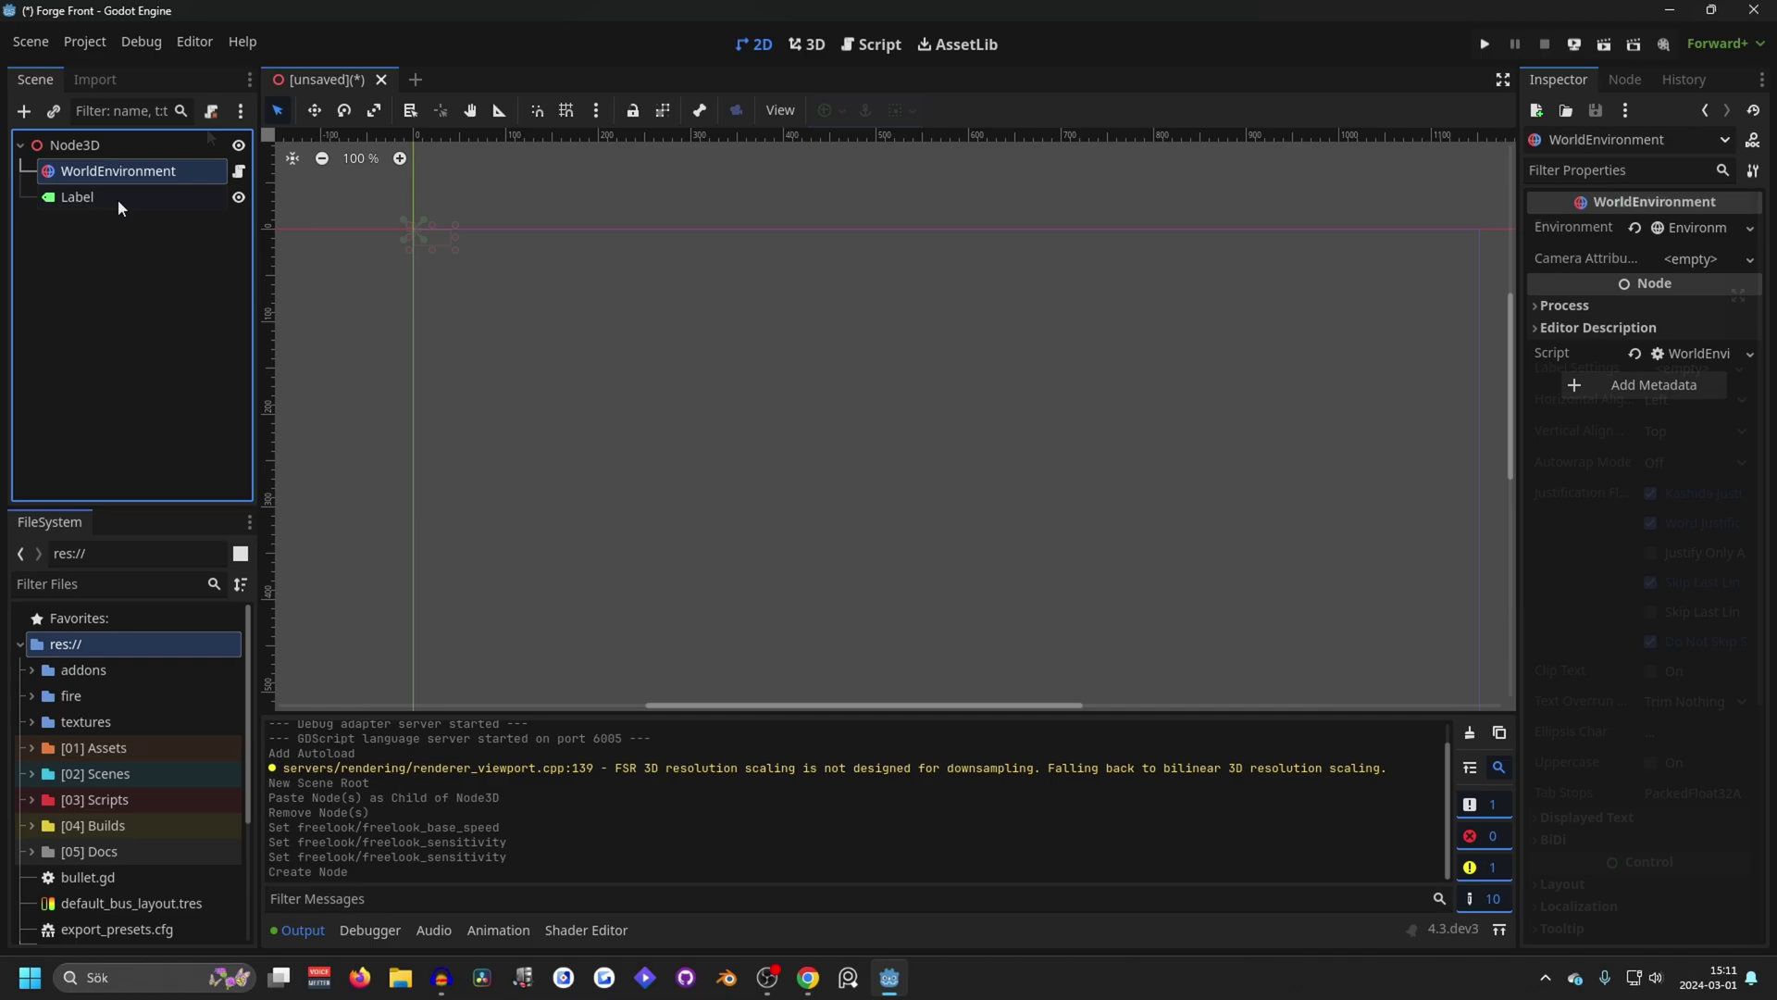
pyautogui.click(119, 200)
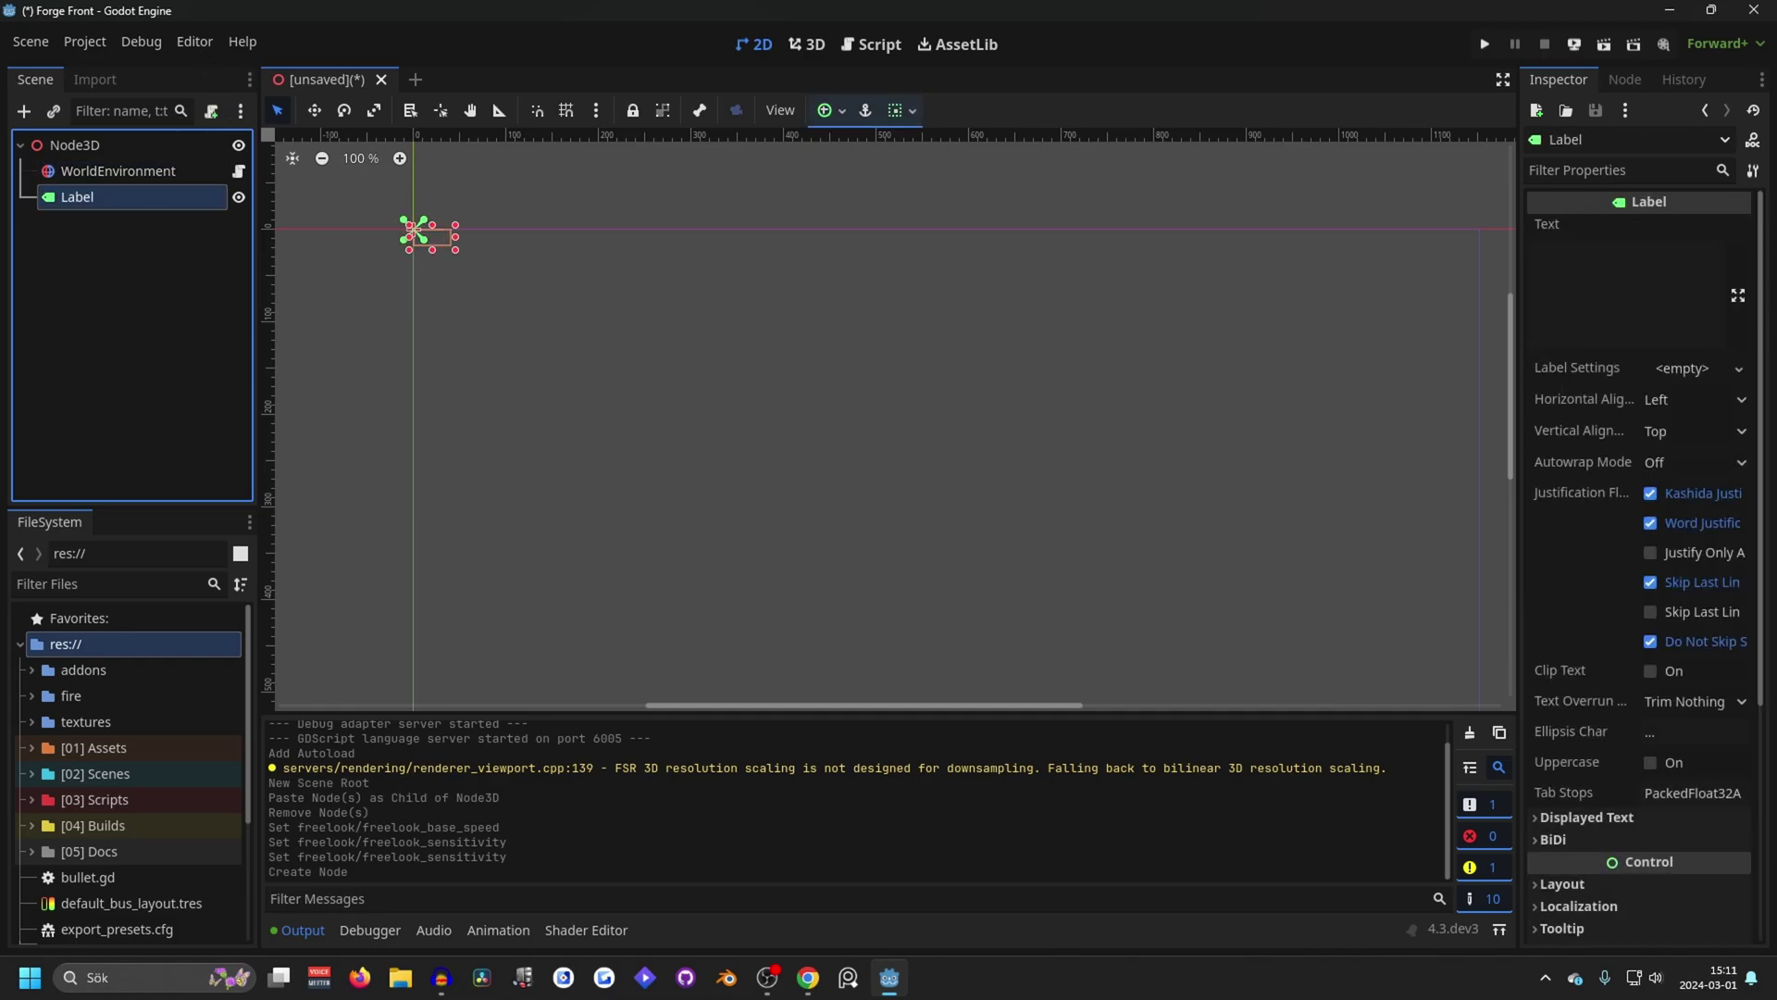
# - Turn off Stay in Script Editor on Node Selected in the Text Editor Behavior settings, and test it by selecting WorldEnvironment and Label
pyautogui.click(194, 42)
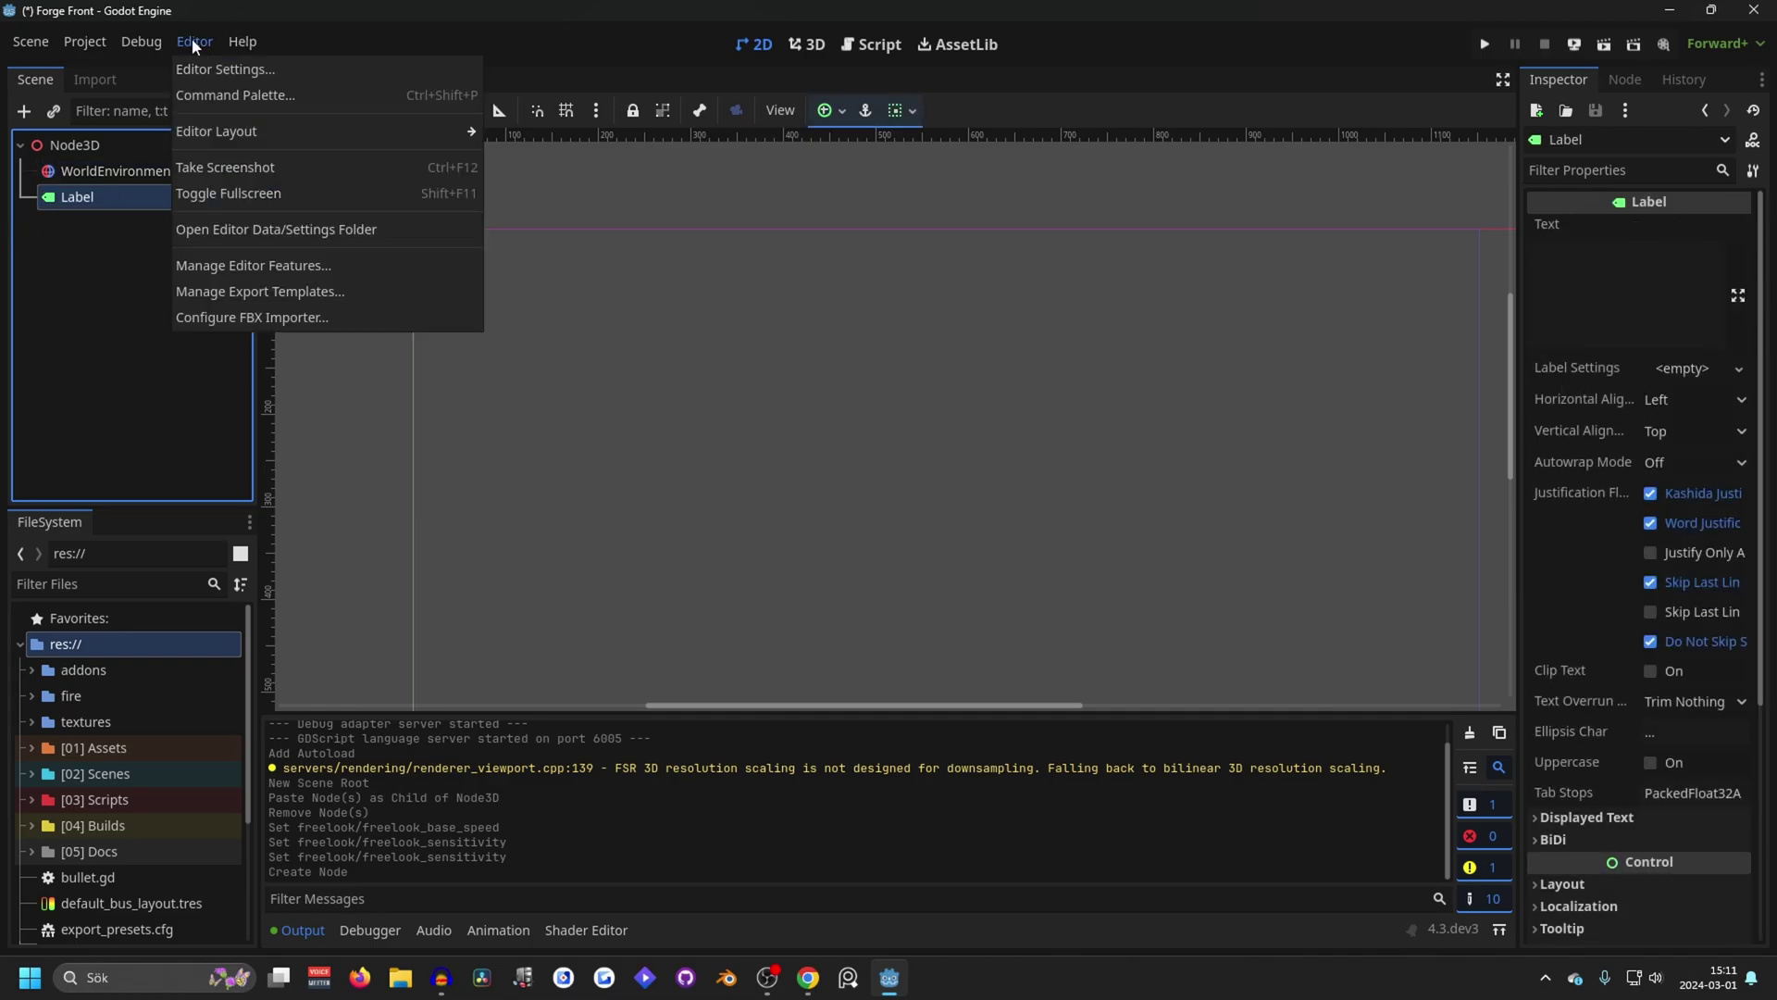
pyautogui.click(222, 70)
pyautogui.click(628, 485)
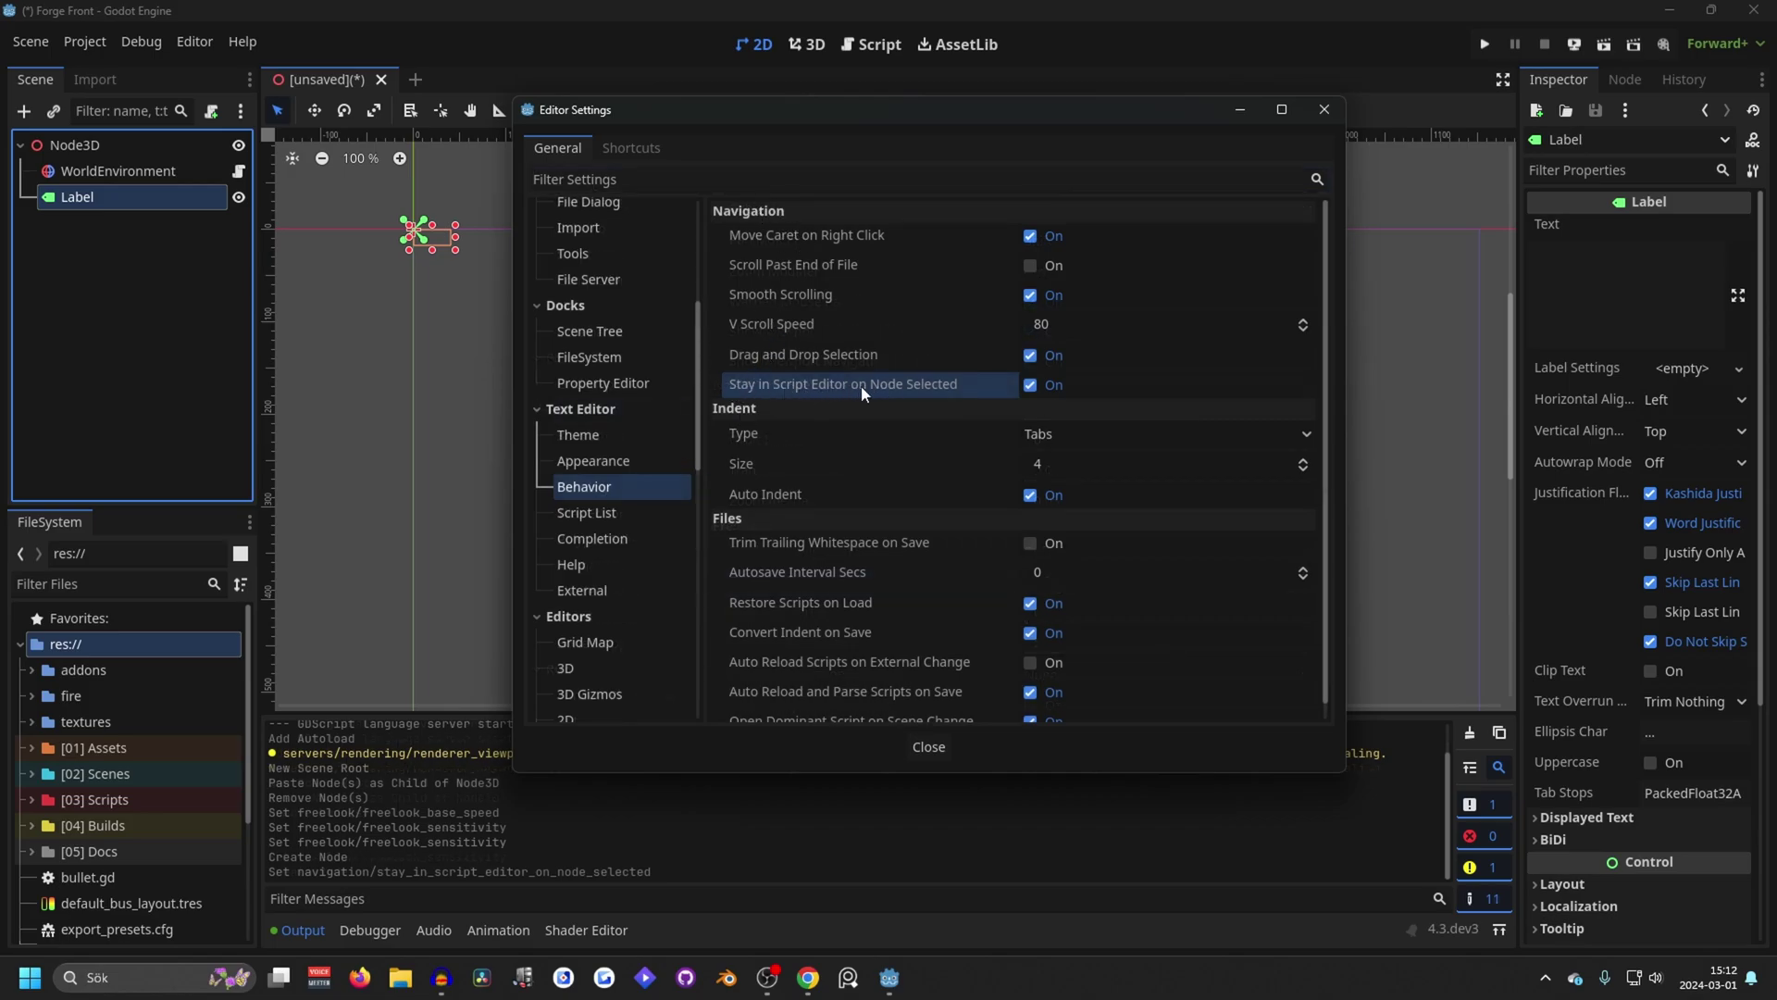
pyautogui.click(1031, 385)
pyautogui.click(118, 172)
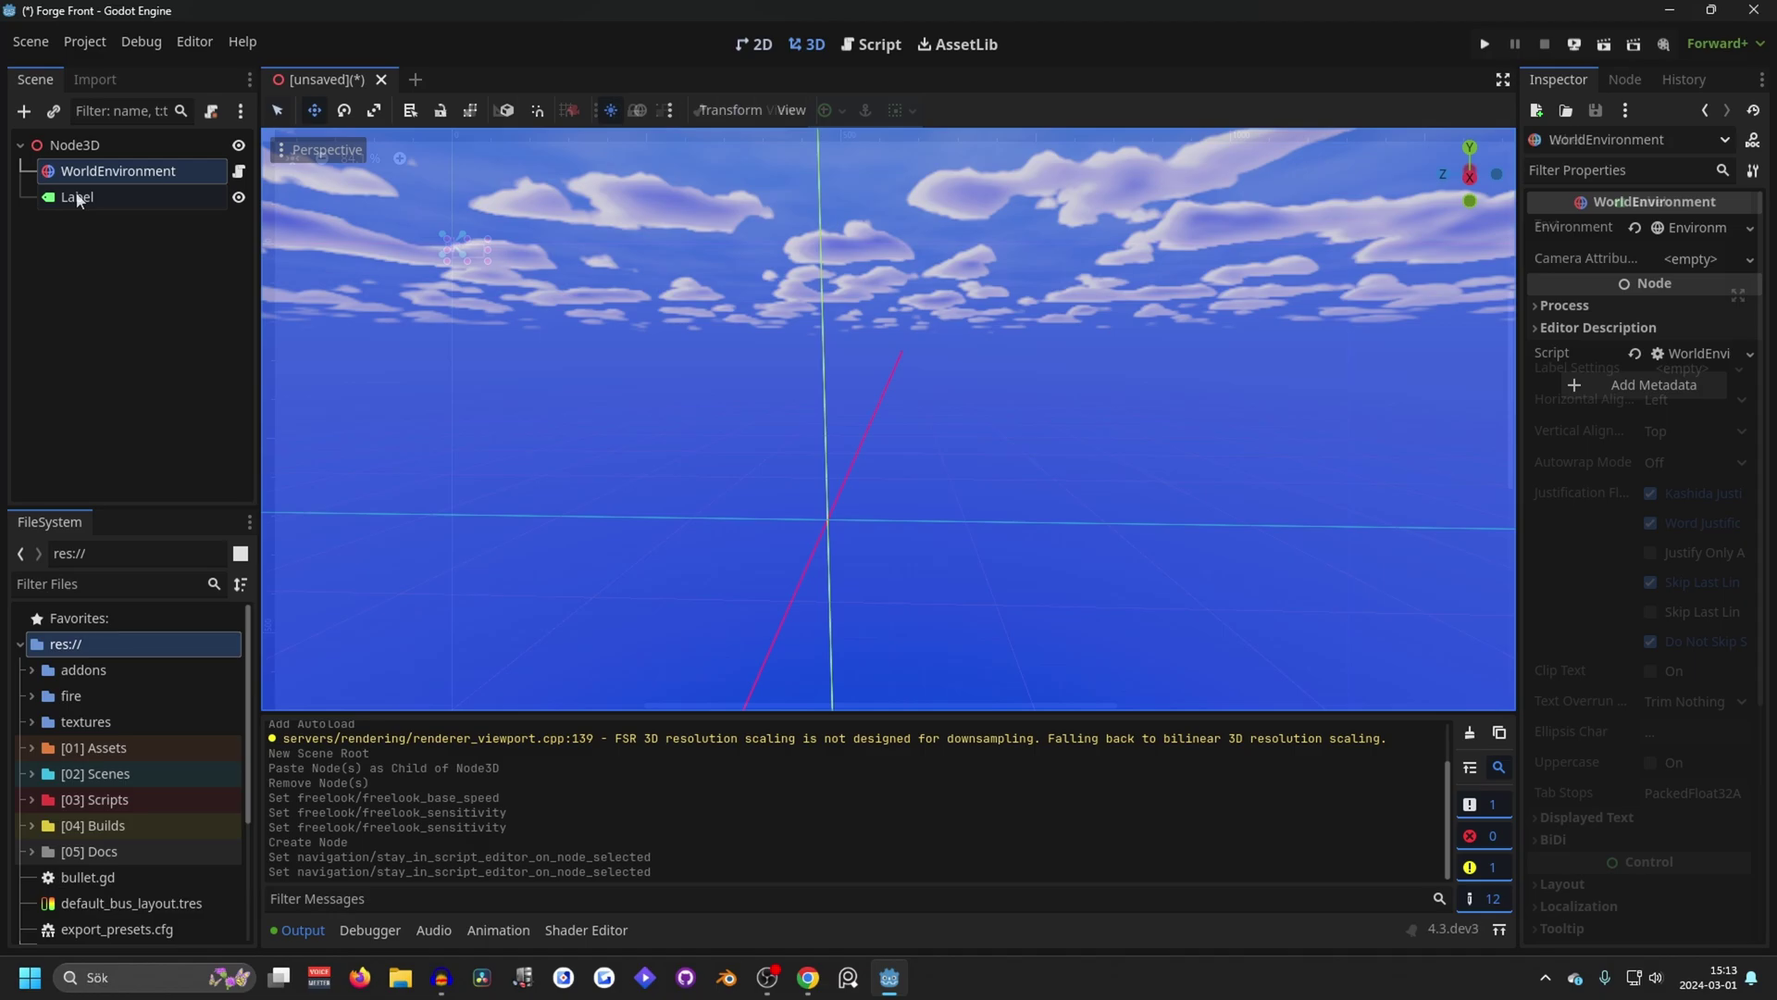
pyautogui.click(76, 197)
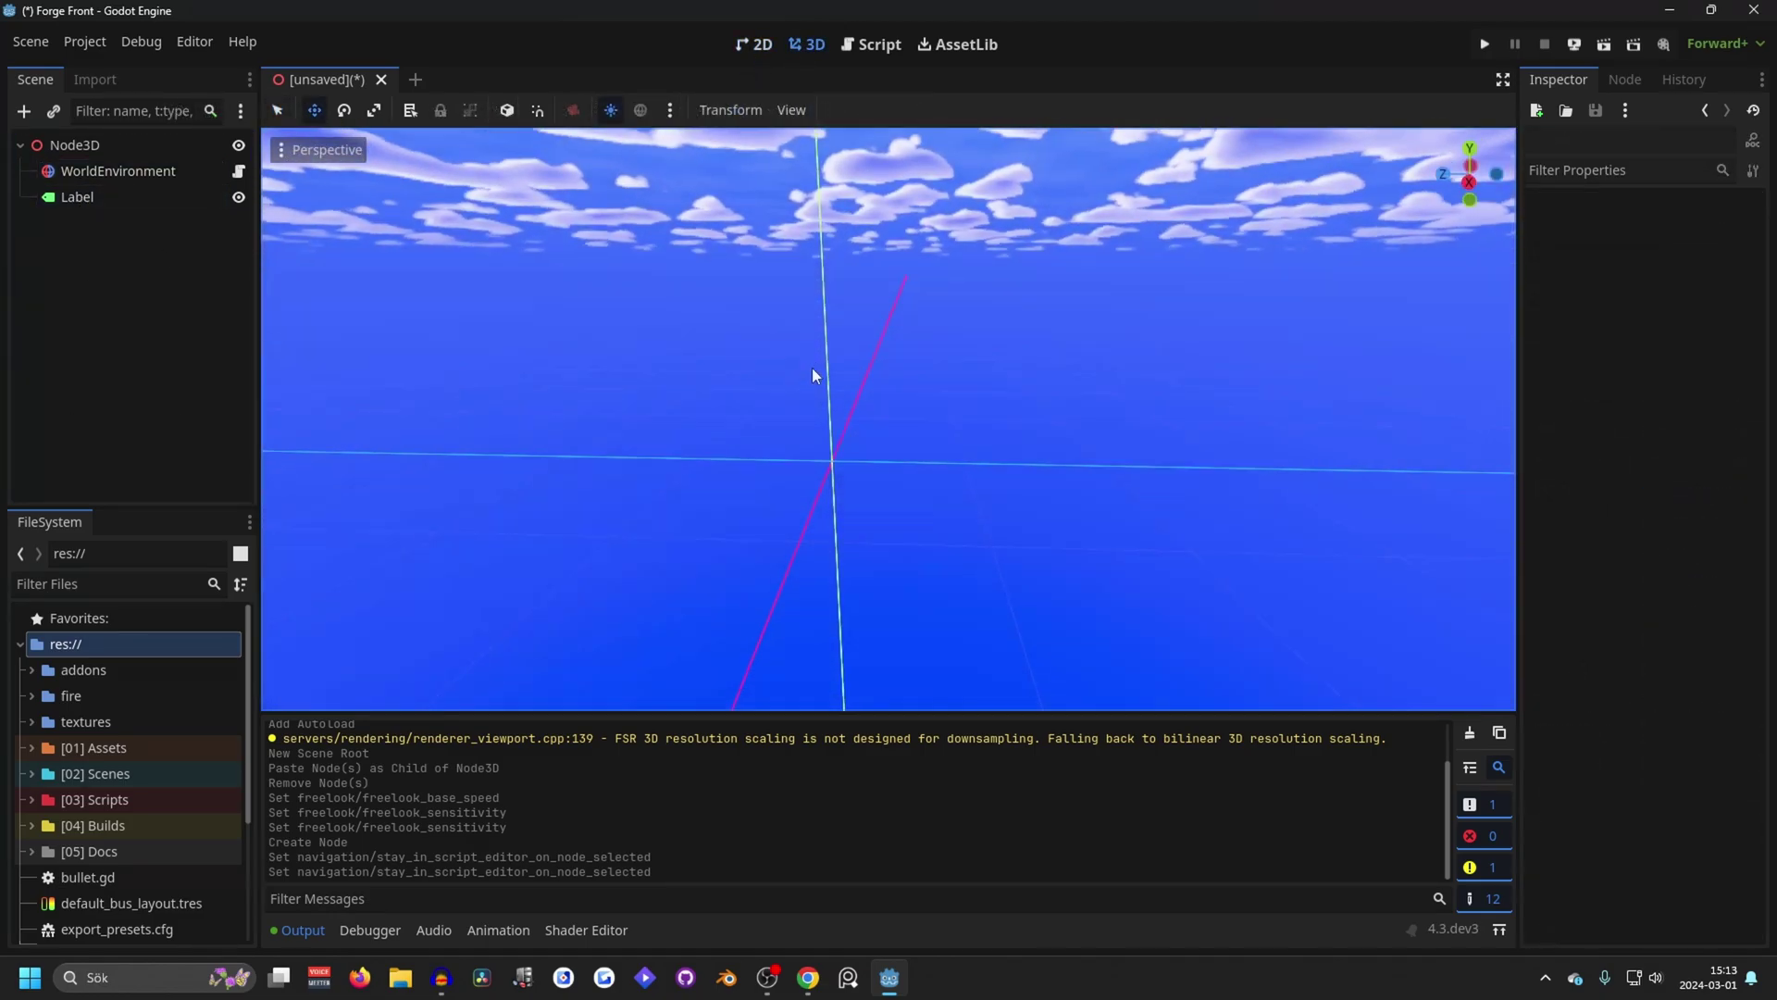
# - Add a CSGBox3D node as a child of the root Node3D
pyautogui.moveTo(813, 368); pyautogui.dragTo(824, 384, button='right')
pyautogui.keyDown('shift'); pyautogui.moveTo(517, 380); pyautogui.dragTo(767, 422, button='middle'); pyautogui.keyUp('shift')
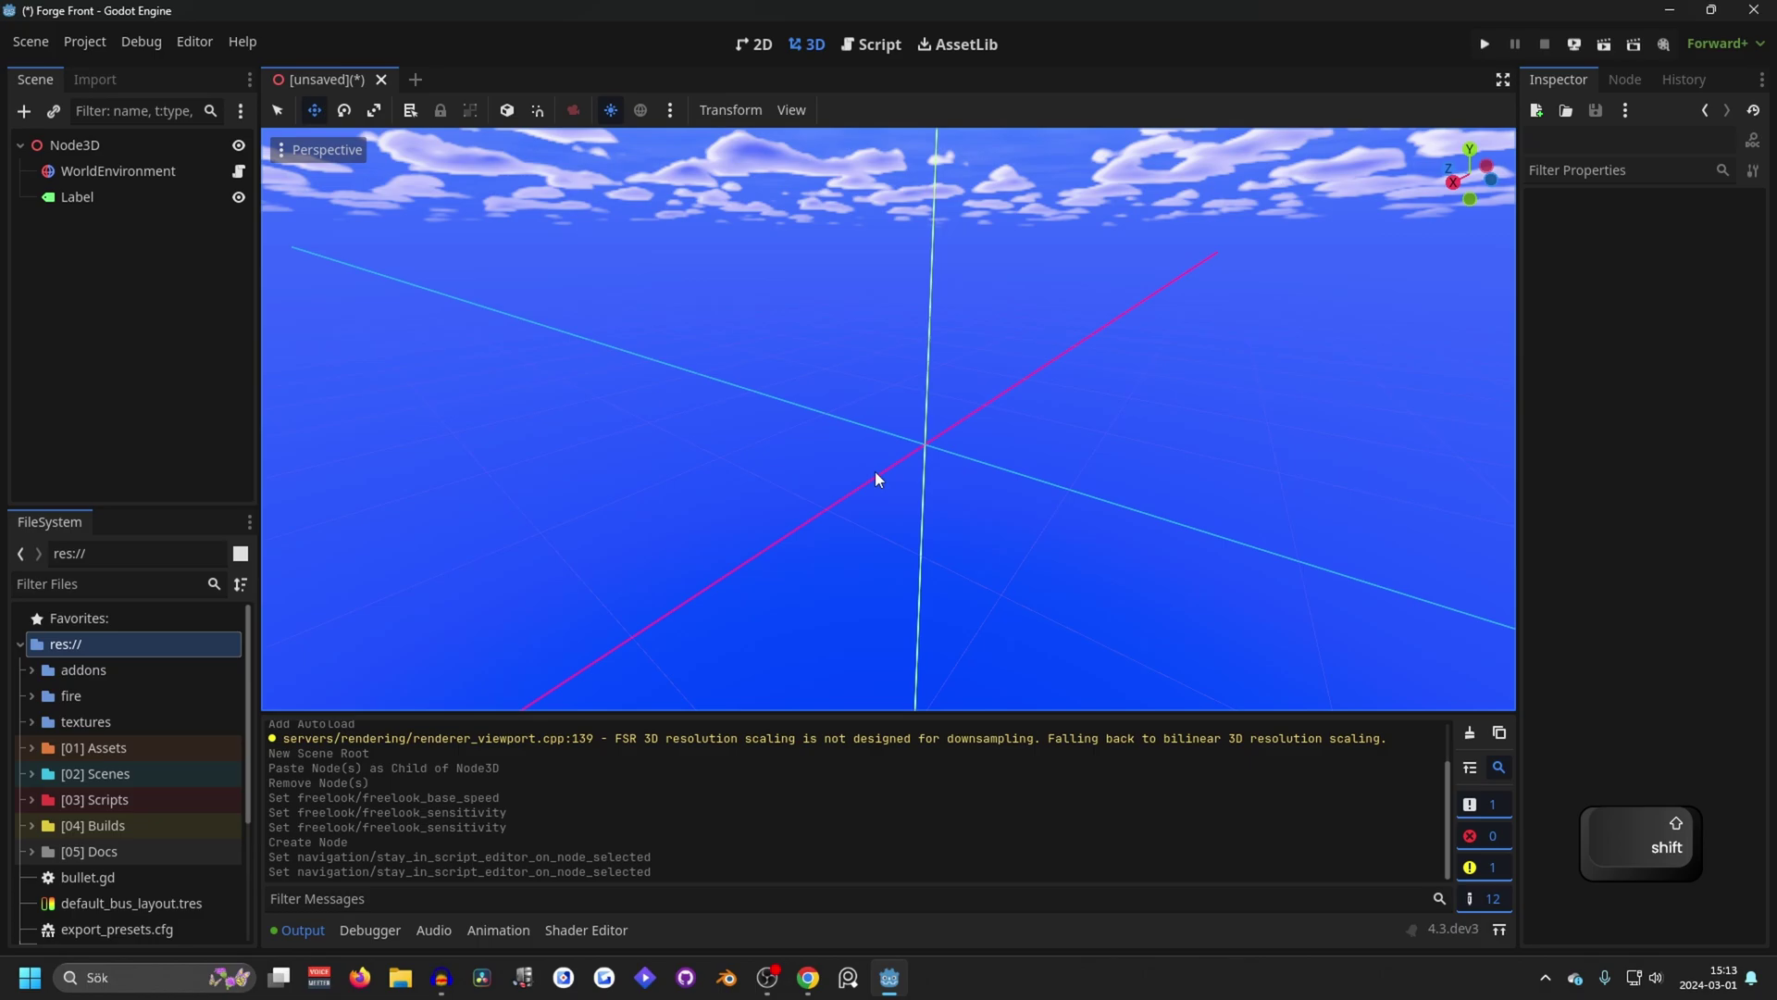
pyautogui.click(74, 146)
pyautogui.hotkey('ctrl', 'a')
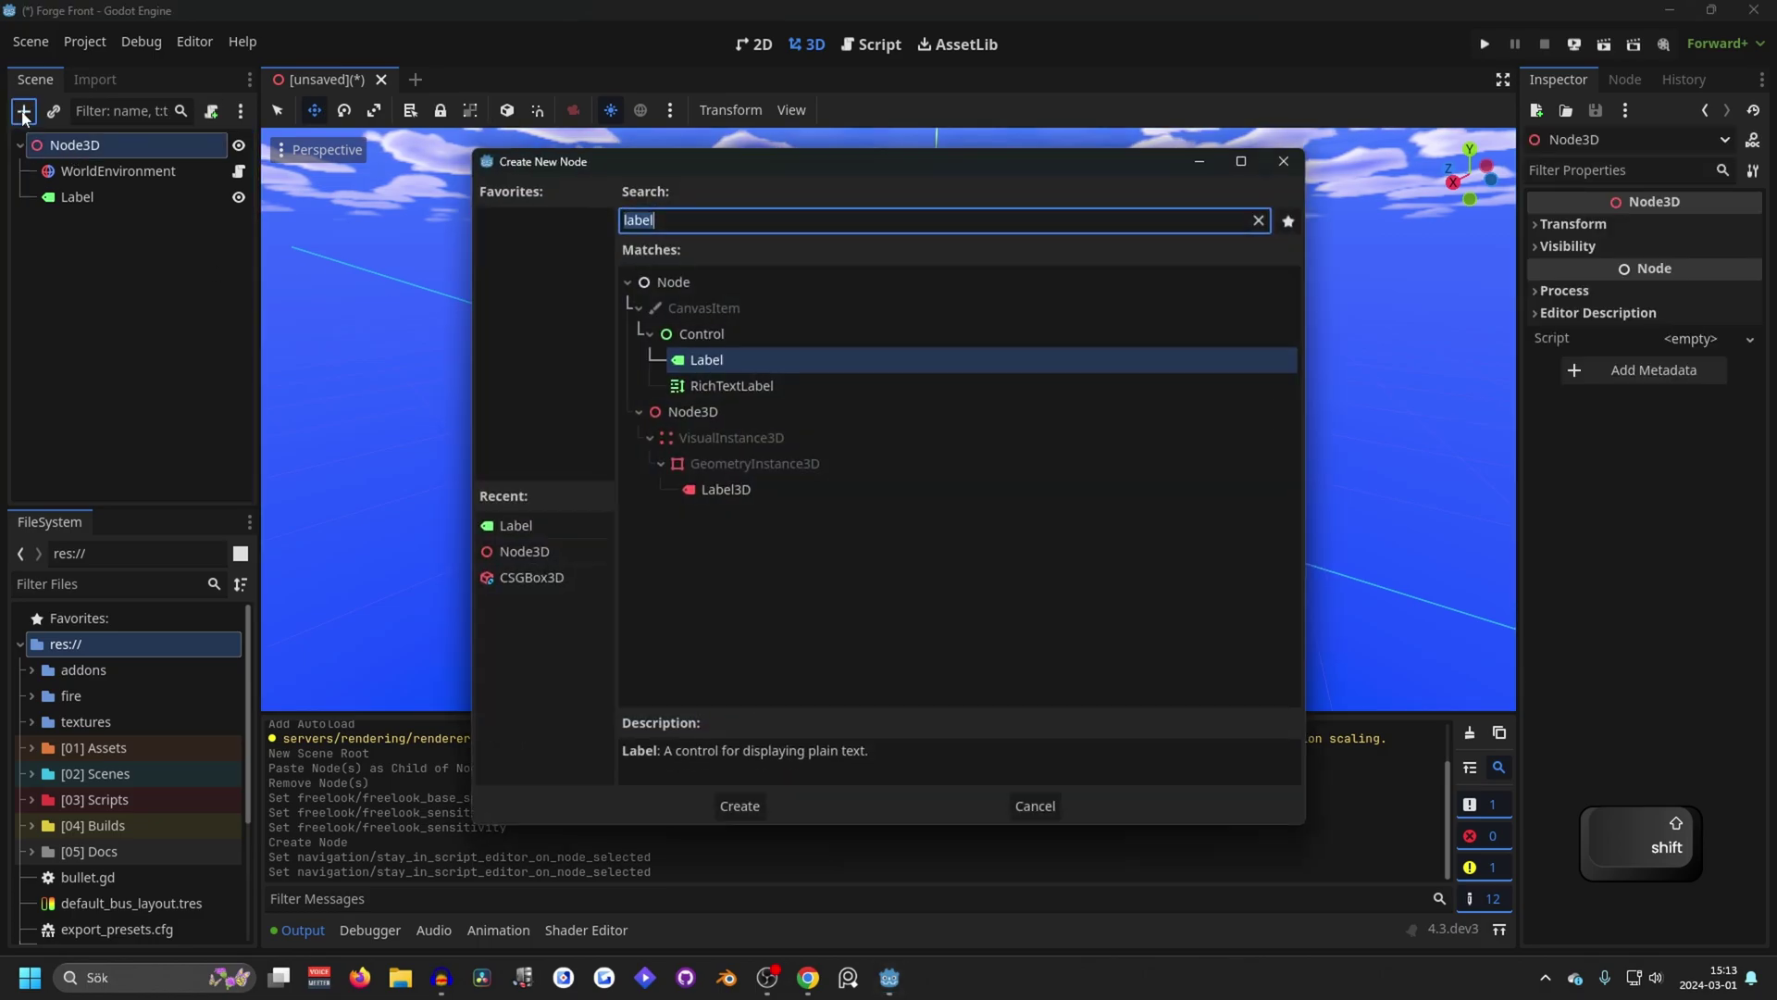
pyautogui.write('csg')
pyautogui.doubleClick(764, 439)
# - Focus the 3D view on the selected CSGBox3D and orbit around it
pyautogui.press('f')
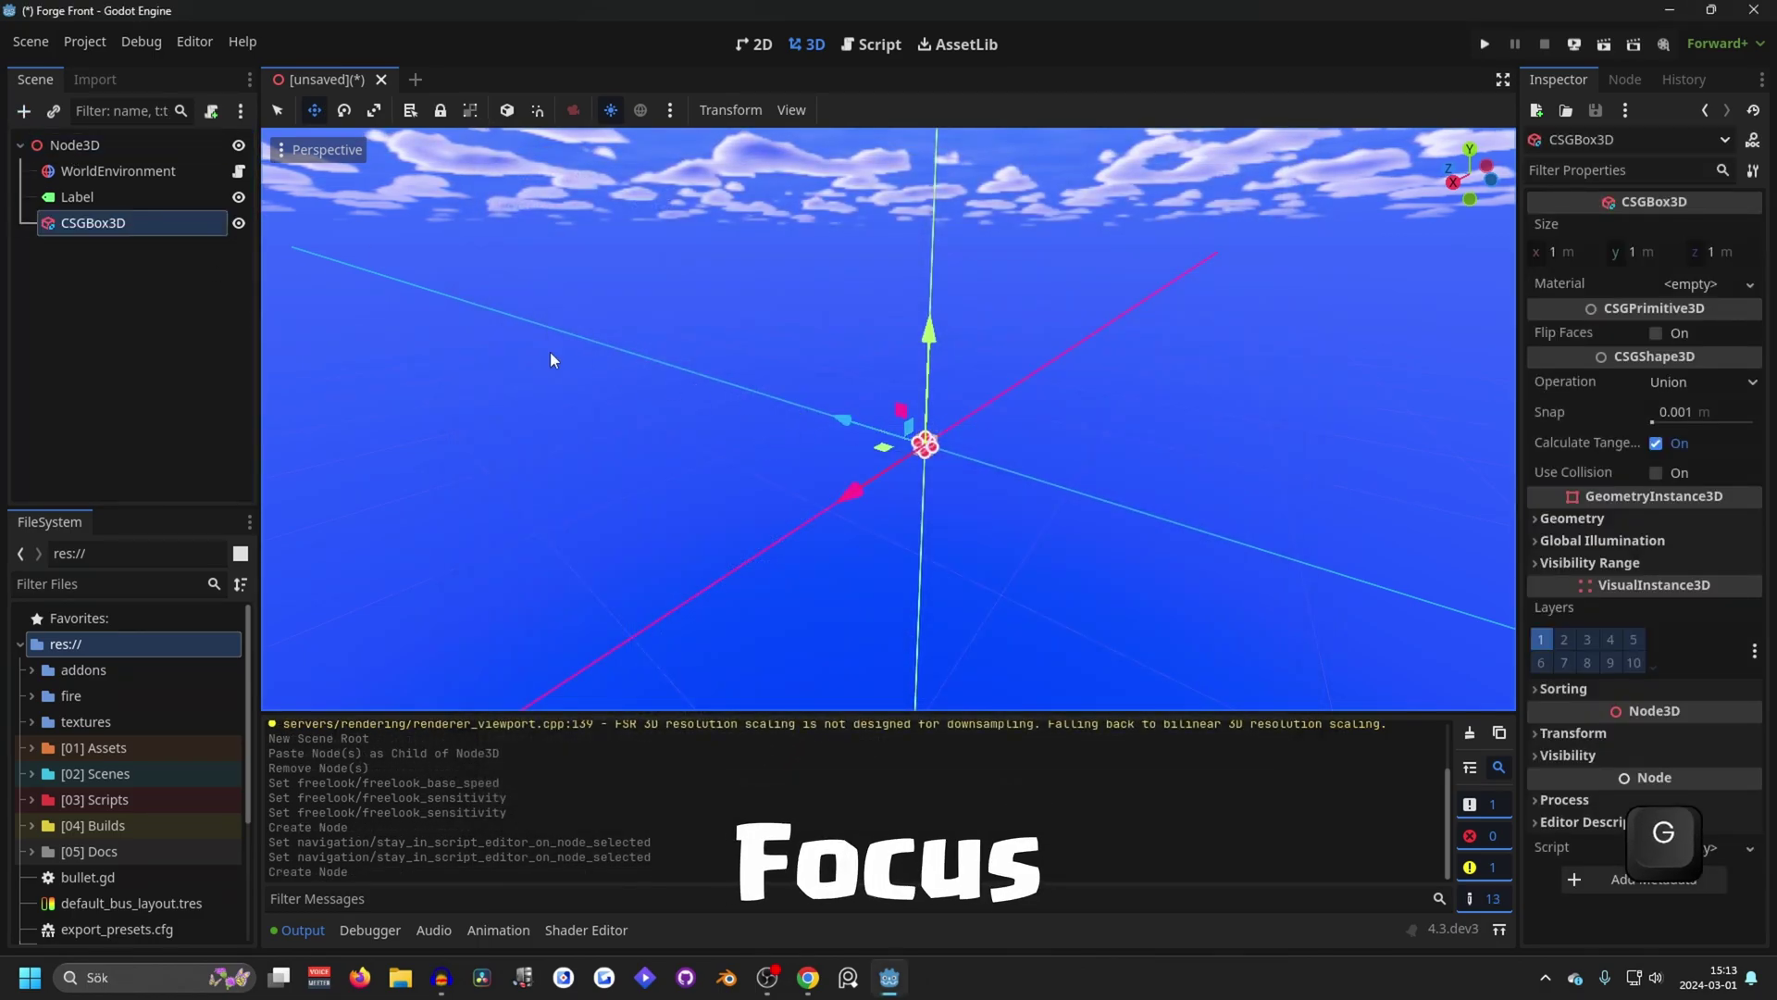
pyautogui.moveTo(550, 359); pyautogui.dragTo(702, 382, button='right')
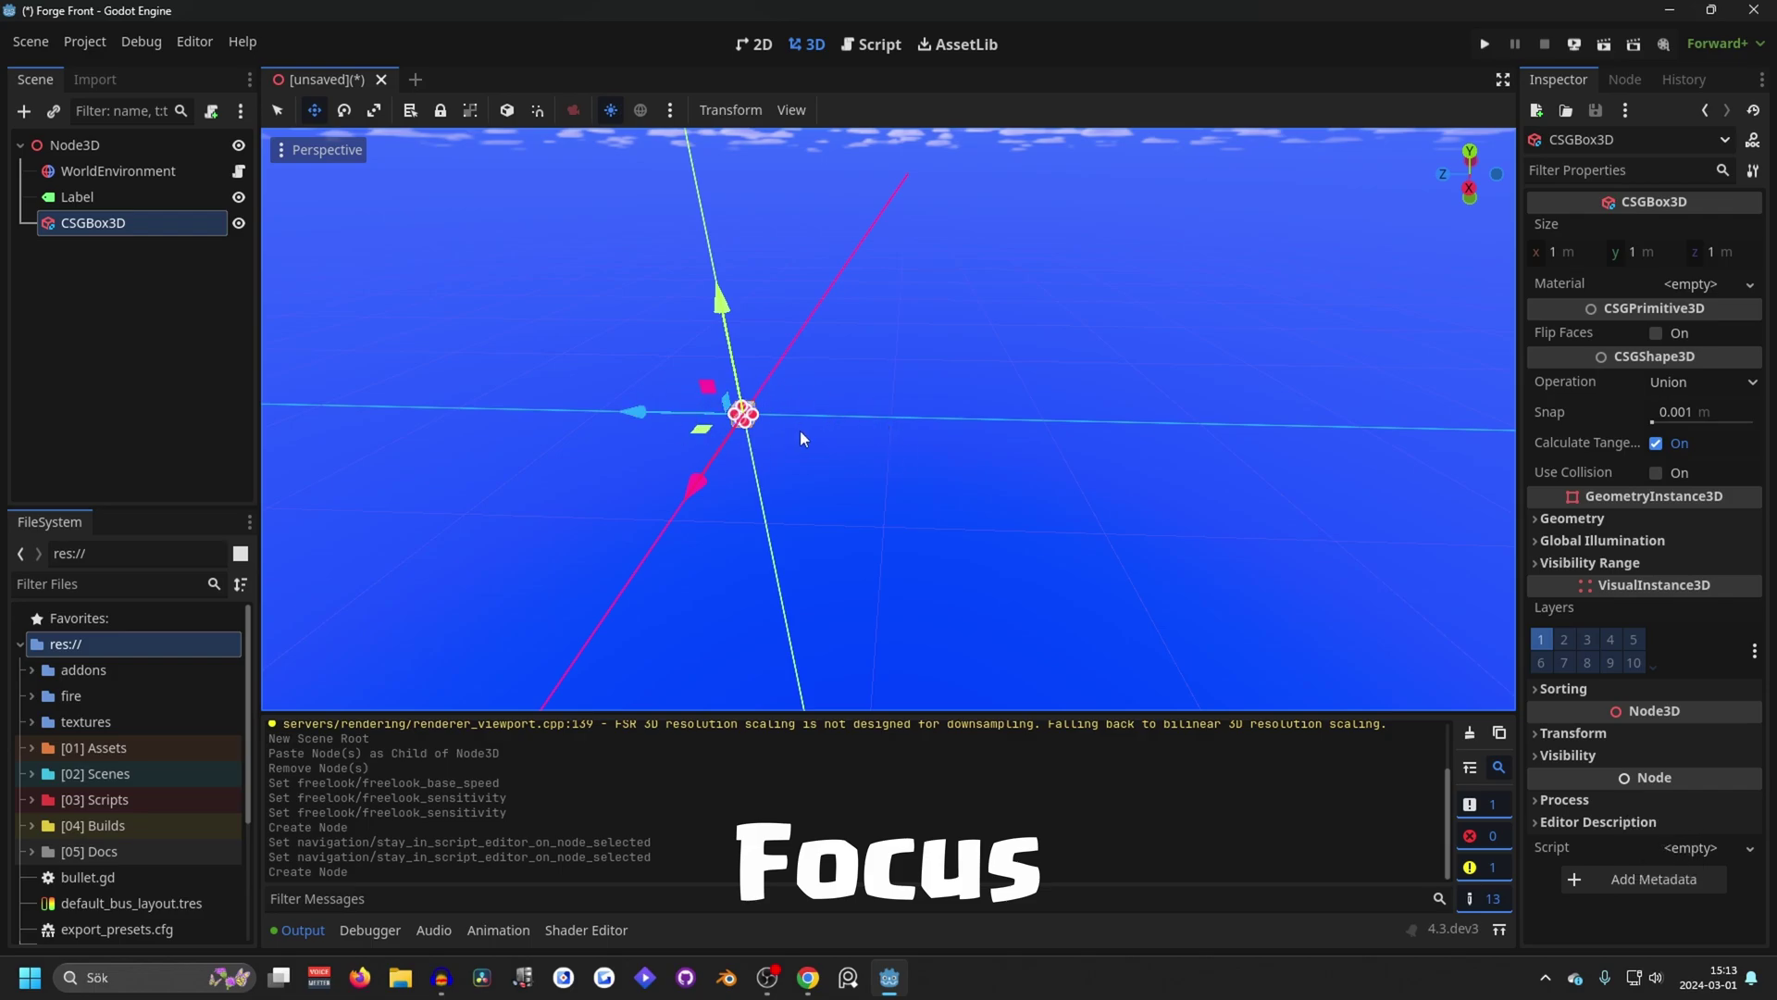
pyautogui.press('f')
pyautogui.moveTo(669, 420); pyautogui.dragTo(718, 477, button='middle')
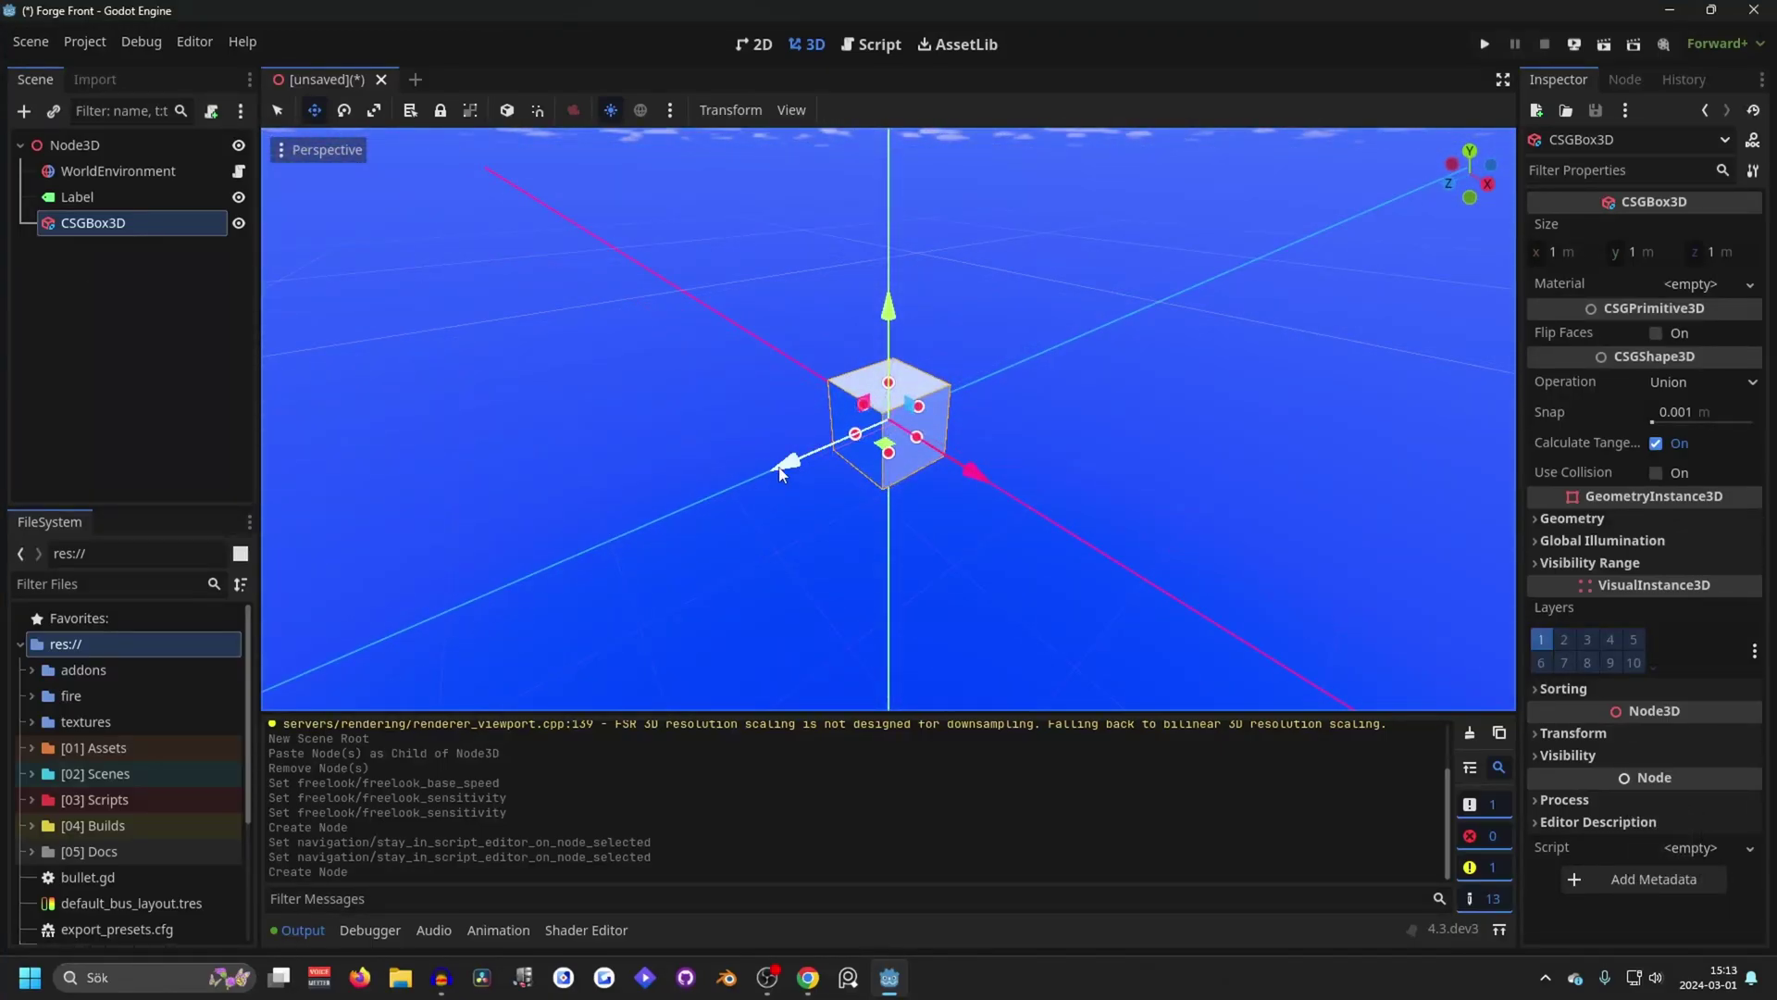
# - Try moving the box along its Z, X and Y axes with the transform gizmo
pyautogui.moveTo(783, 465)
pyautogui.mouseDown()
pyautogui.moveTo(905, 443)
pyautogui.moveTo(603, 485)
pyautogui.moveTo(787, 462)
pyautogui.mouseUp()
pyautogui.moveTo(991, 485)
pyautogui.mouseDown()
pyautogui.moveTo(872, 435)
pyautogui.moveTo(985, 481)
pyautogui.mouseUp()
pyautogui.moveTo(884, 311); pyautogui.dragTo(930, 285)
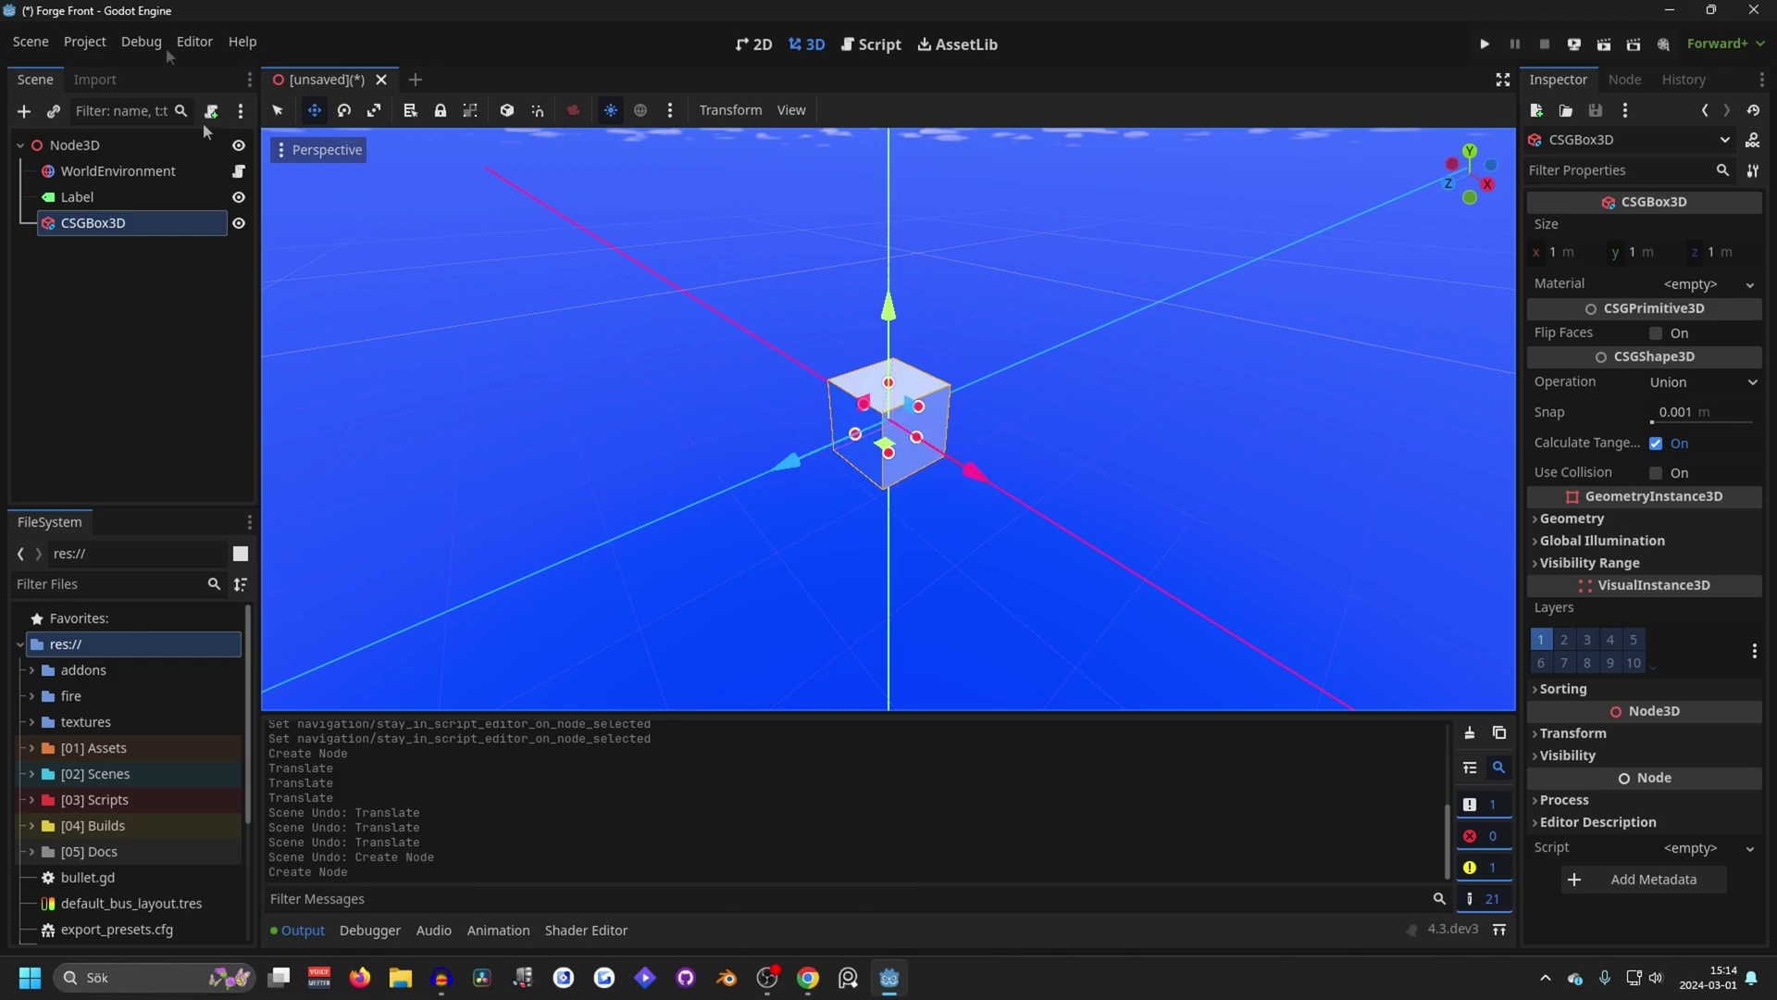
# - Filter the editor shortcuts by "begin" to examine the bindings for the rotate, scale and translate transformations
pyautogui.click(205, 45)
pyautogui.click(222, 73)
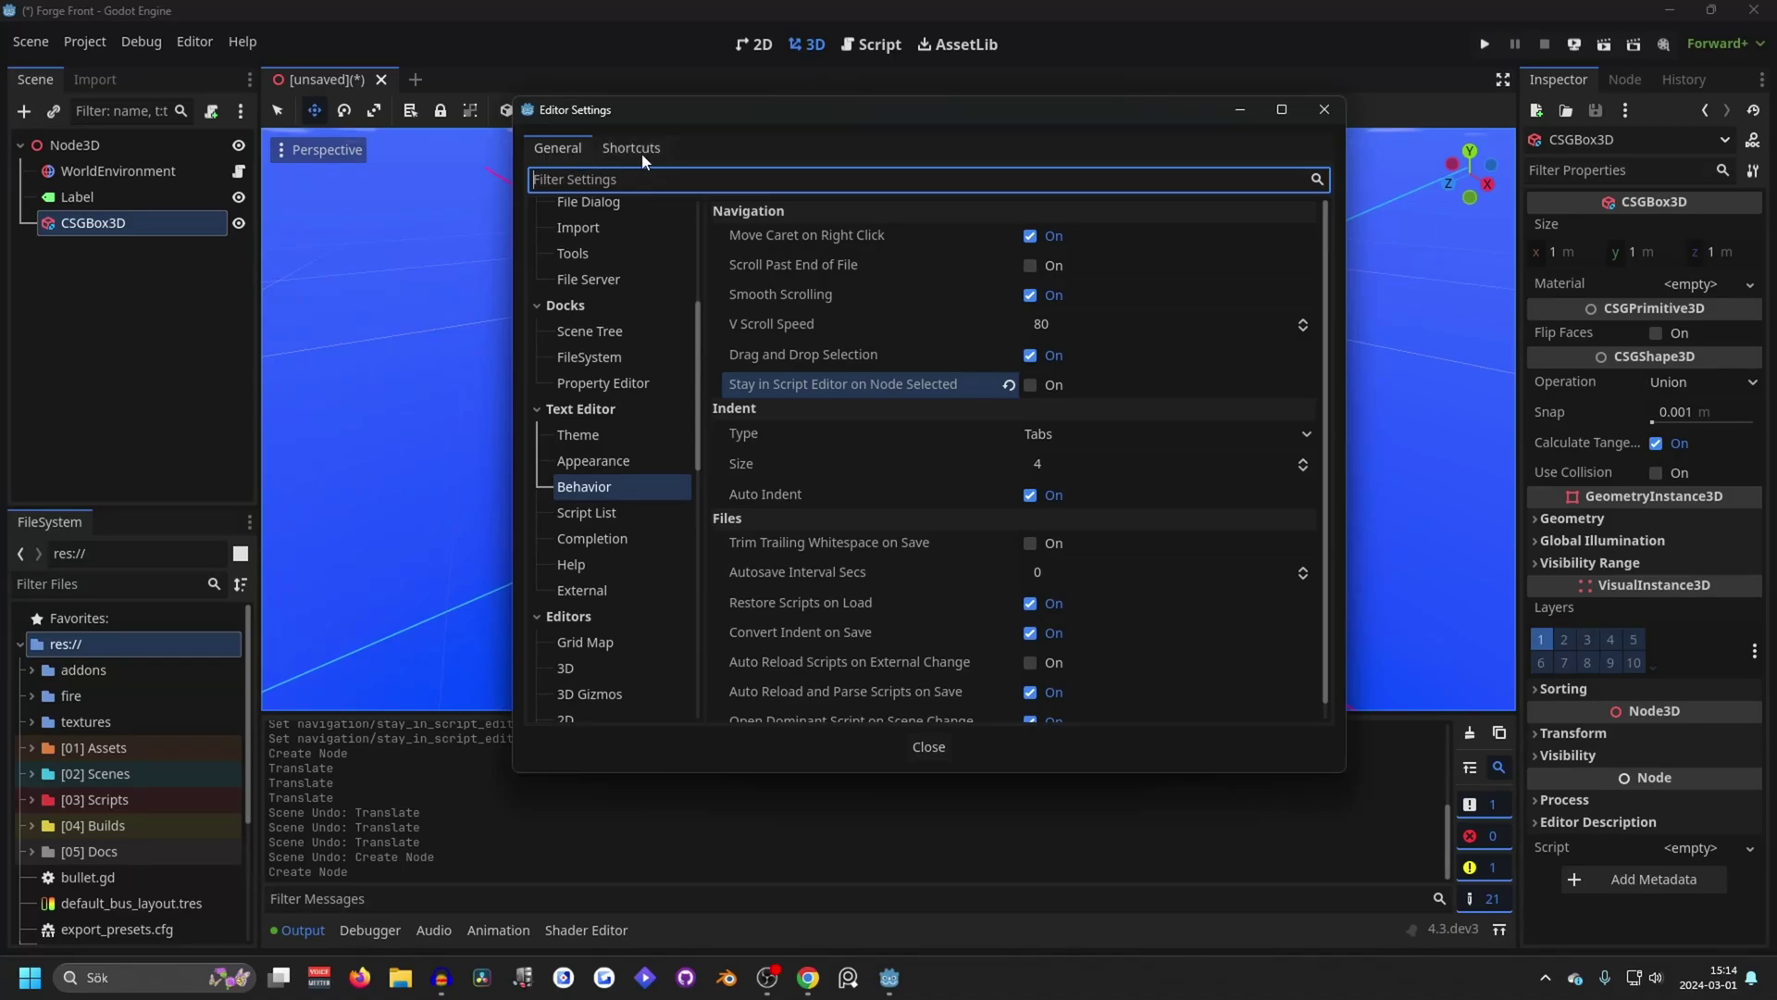
pyautogui.click(641, 152)
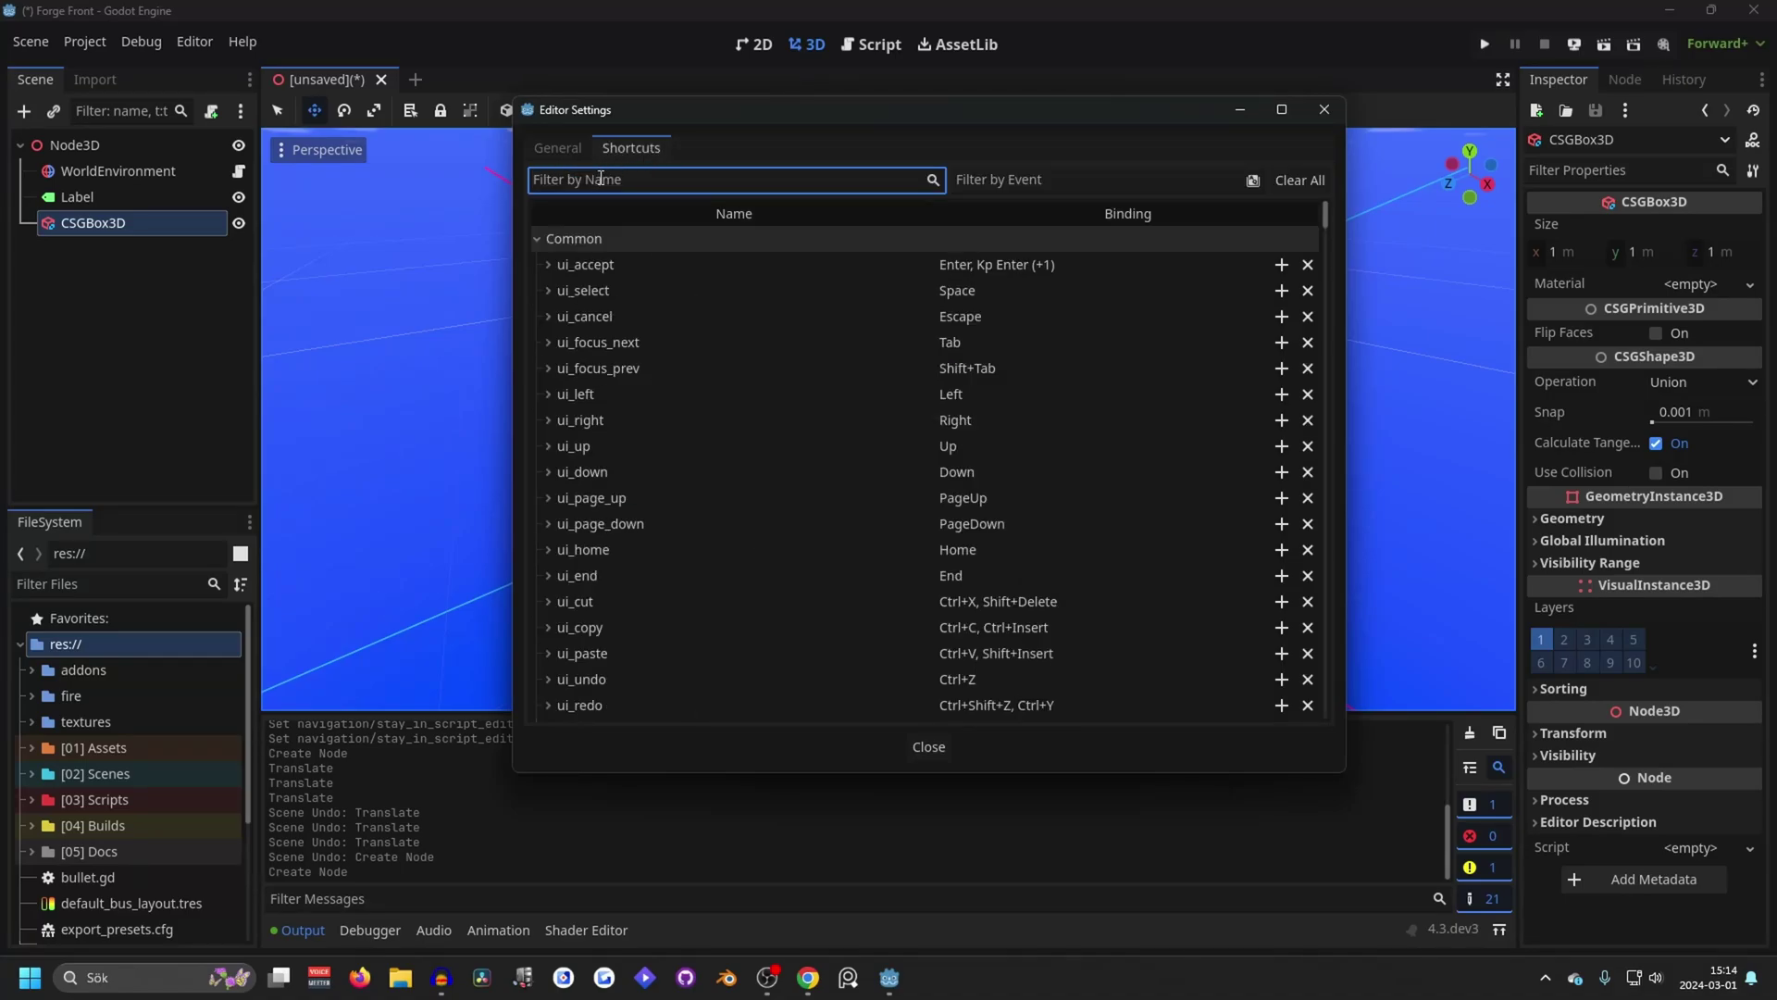
pyautogui.write('begin')
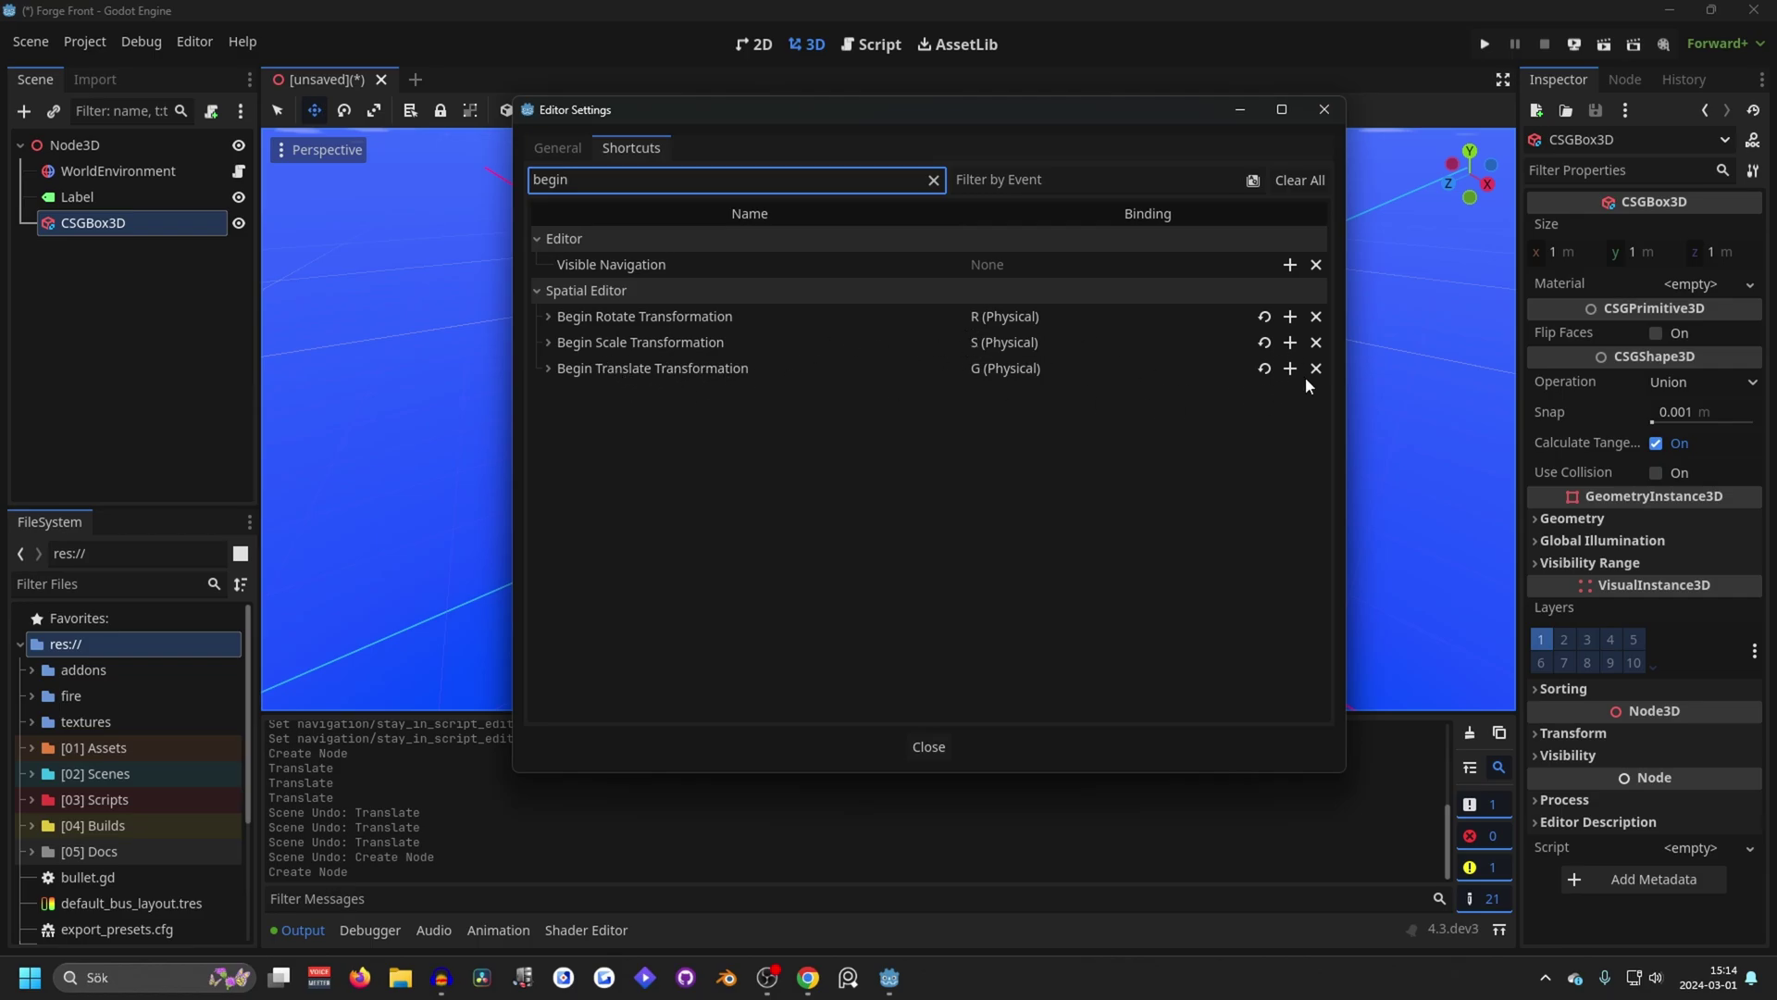
pyautogui.click(1323, 109)
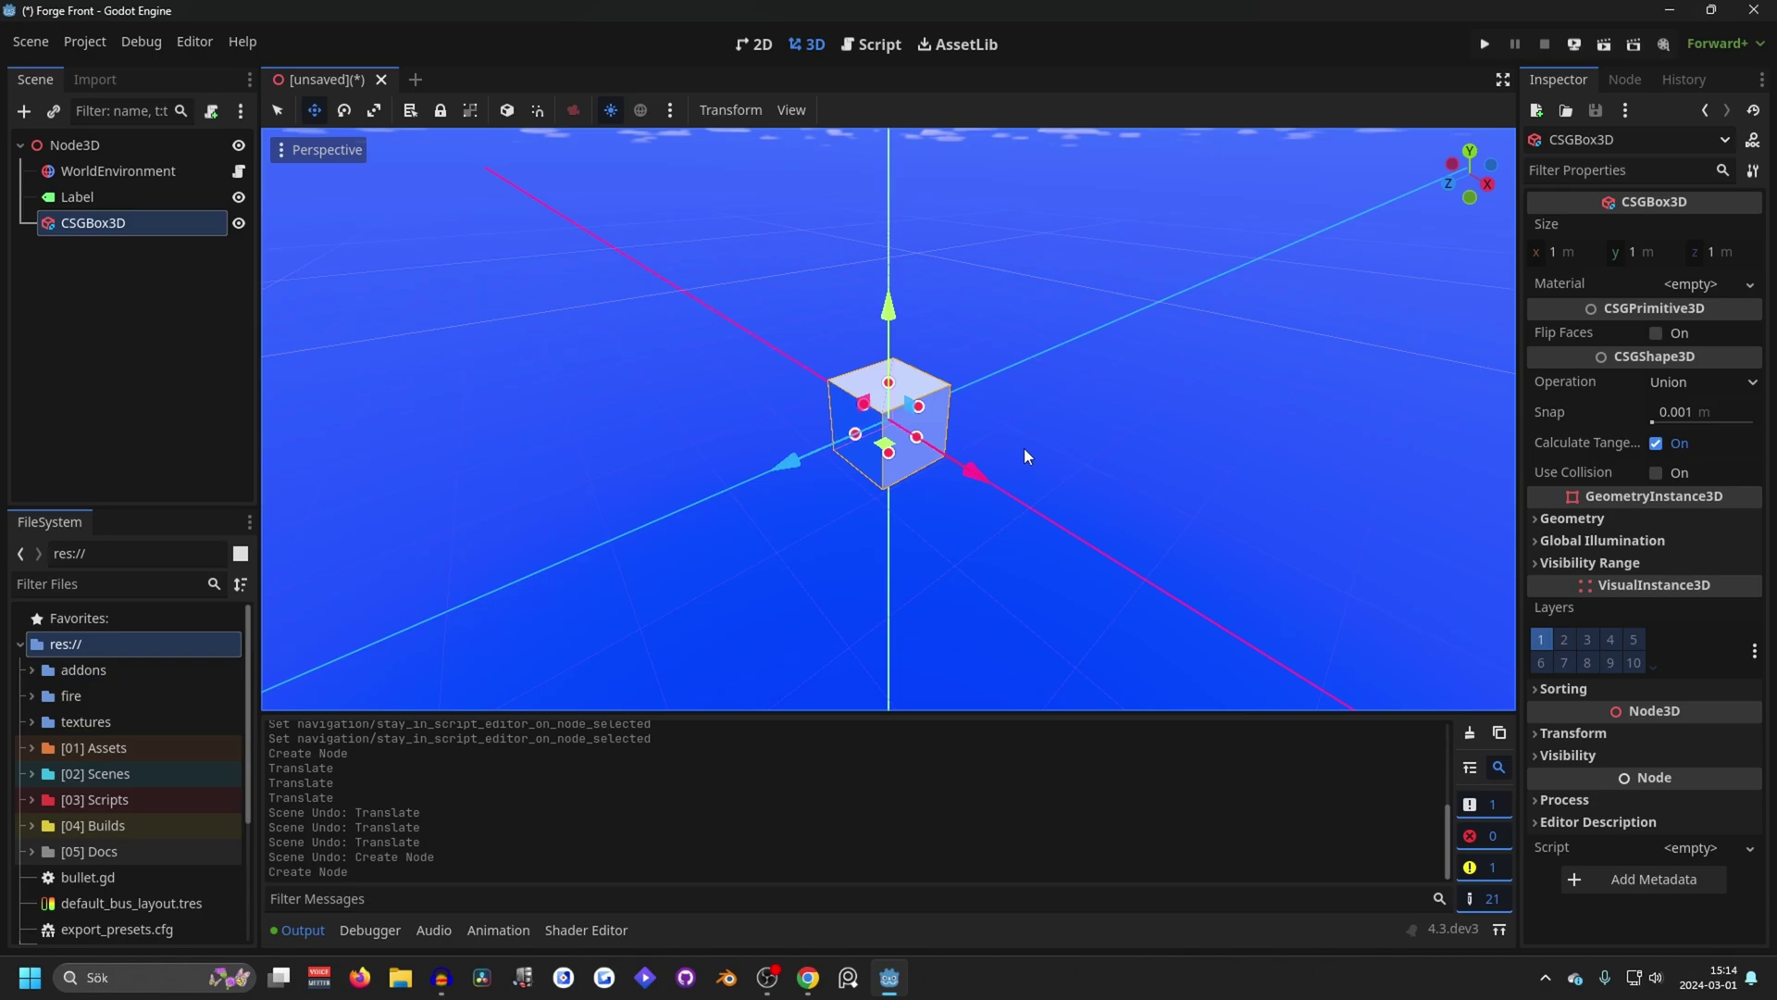
# - Try translating the box freely and along the Z axis with the Begin Translate Transformation shortcut, cancelling each move
pyautogui.moveTo(1024, 448); pyautogui.dragTo(1029, 409, button='middle')
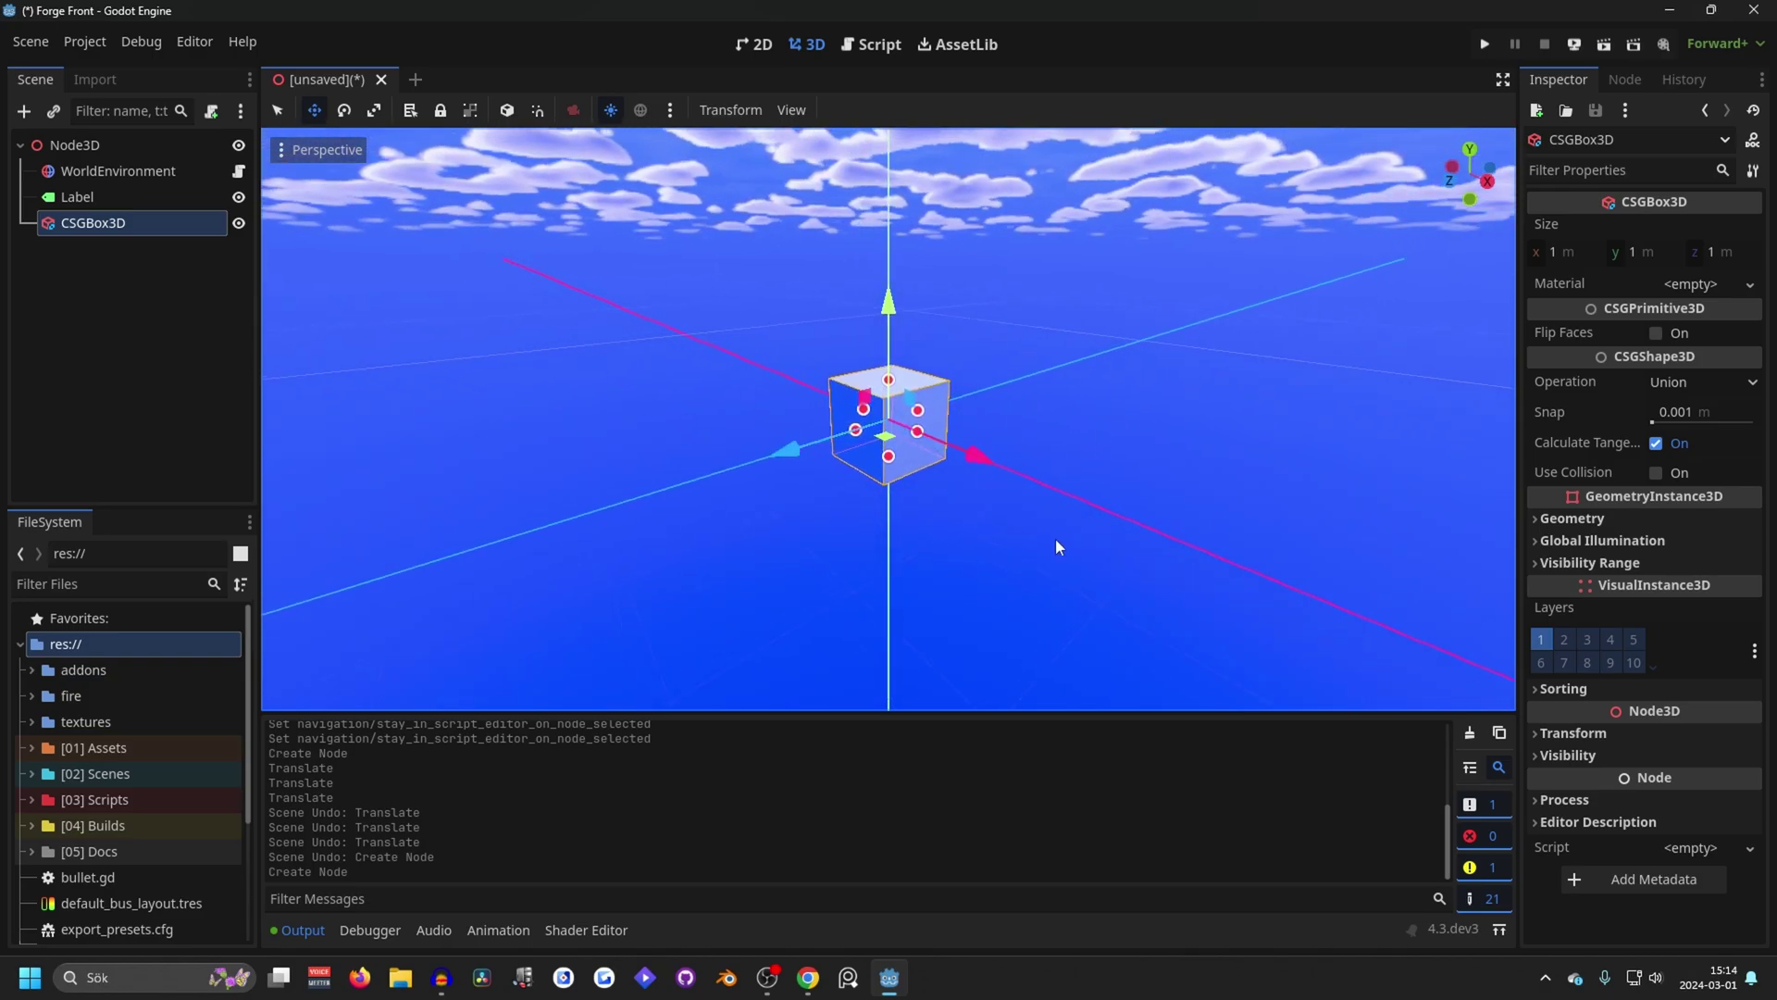
pyautogui.press('g')
pyautogui.rightClick(884, 427)
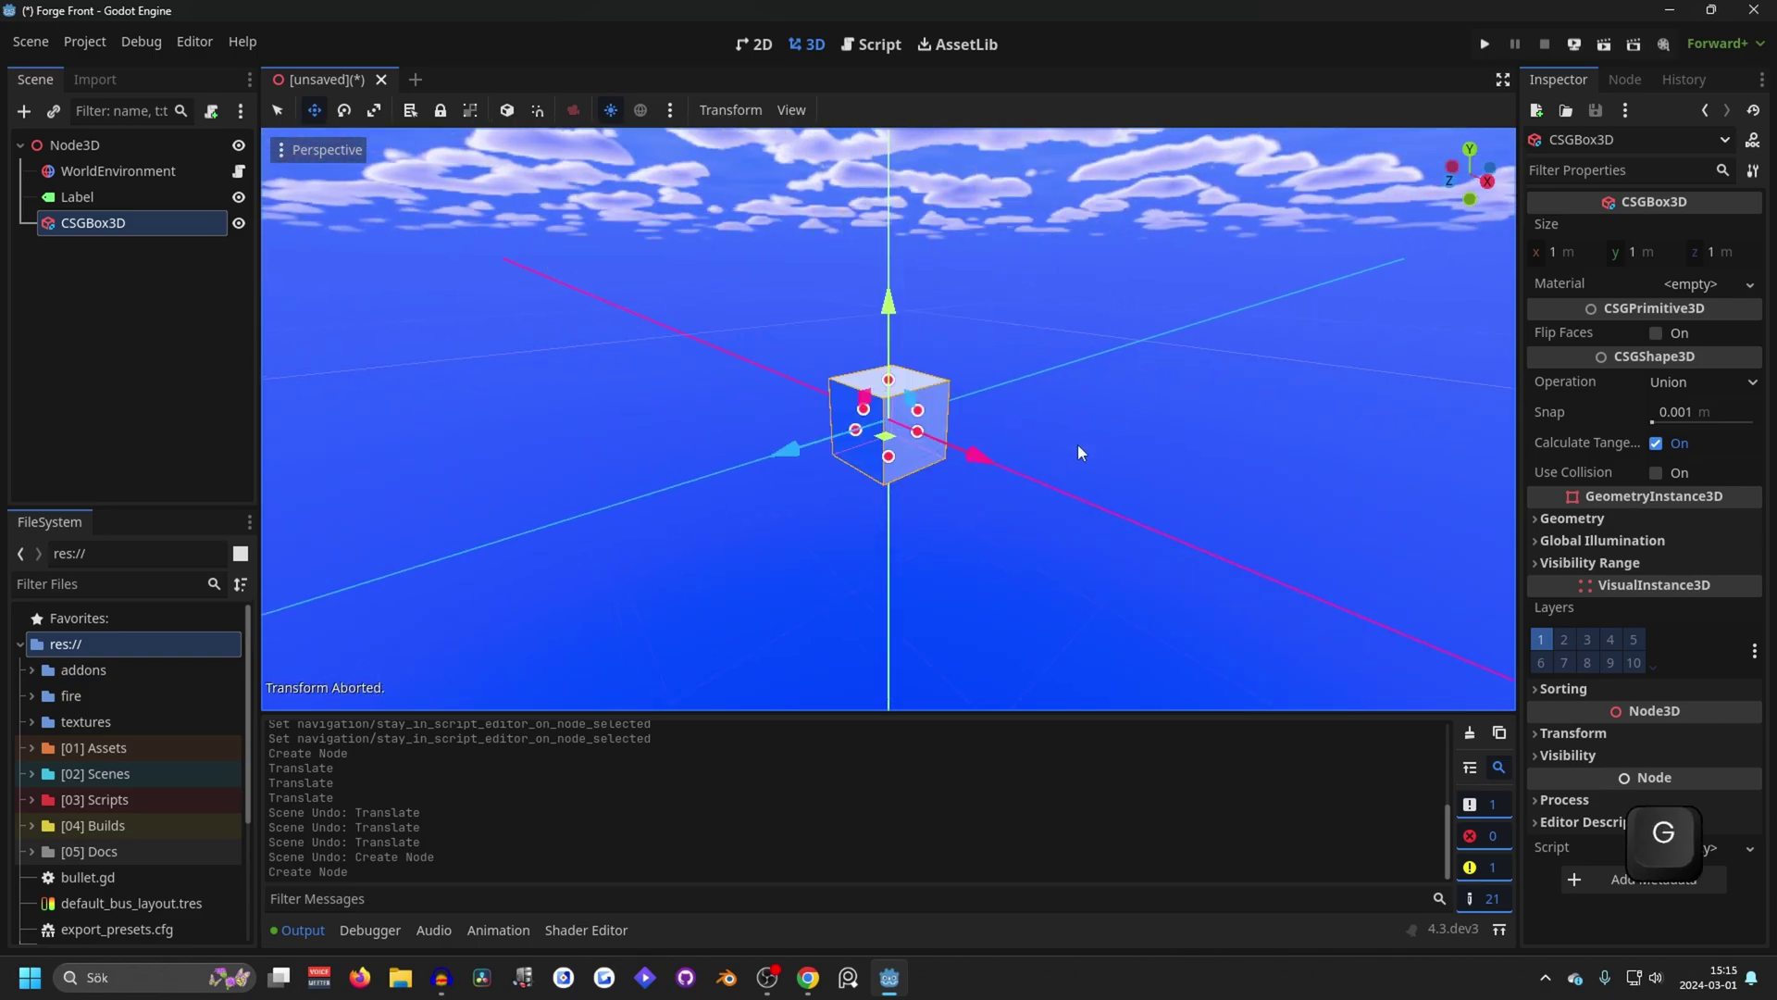
pyautogui.press('g')
pyautogui.press('z')
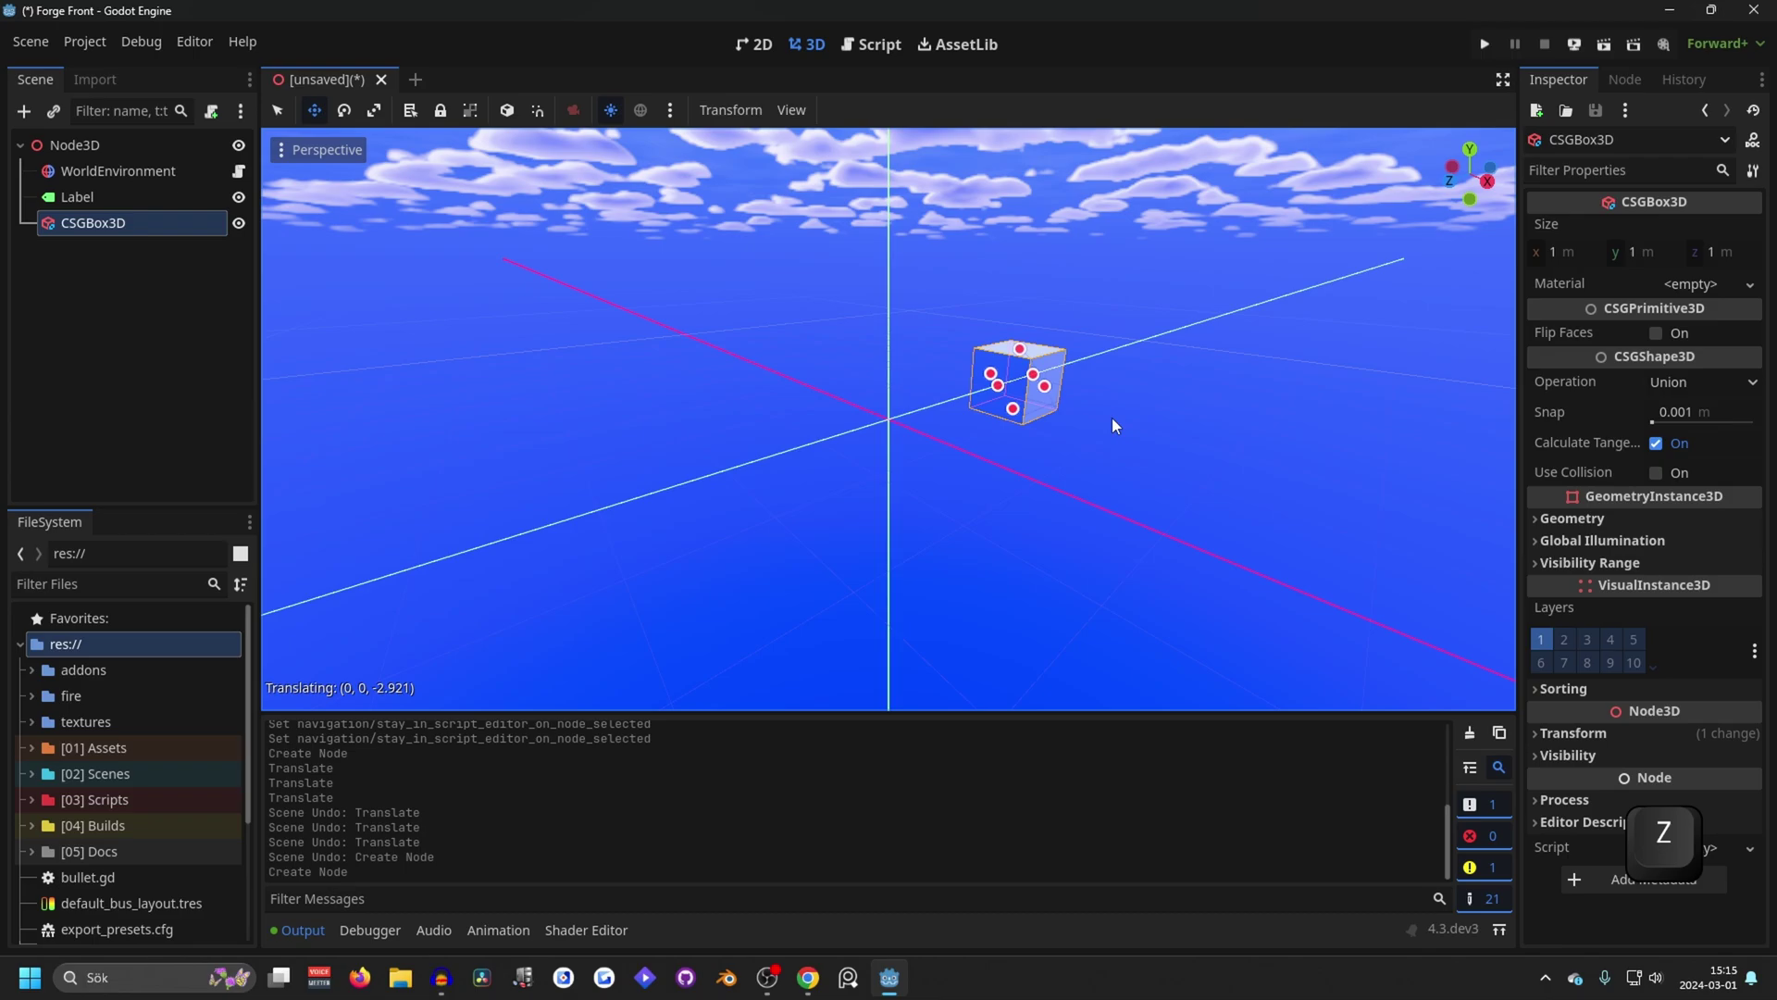
pyautogui.rightClick(1067, 423)
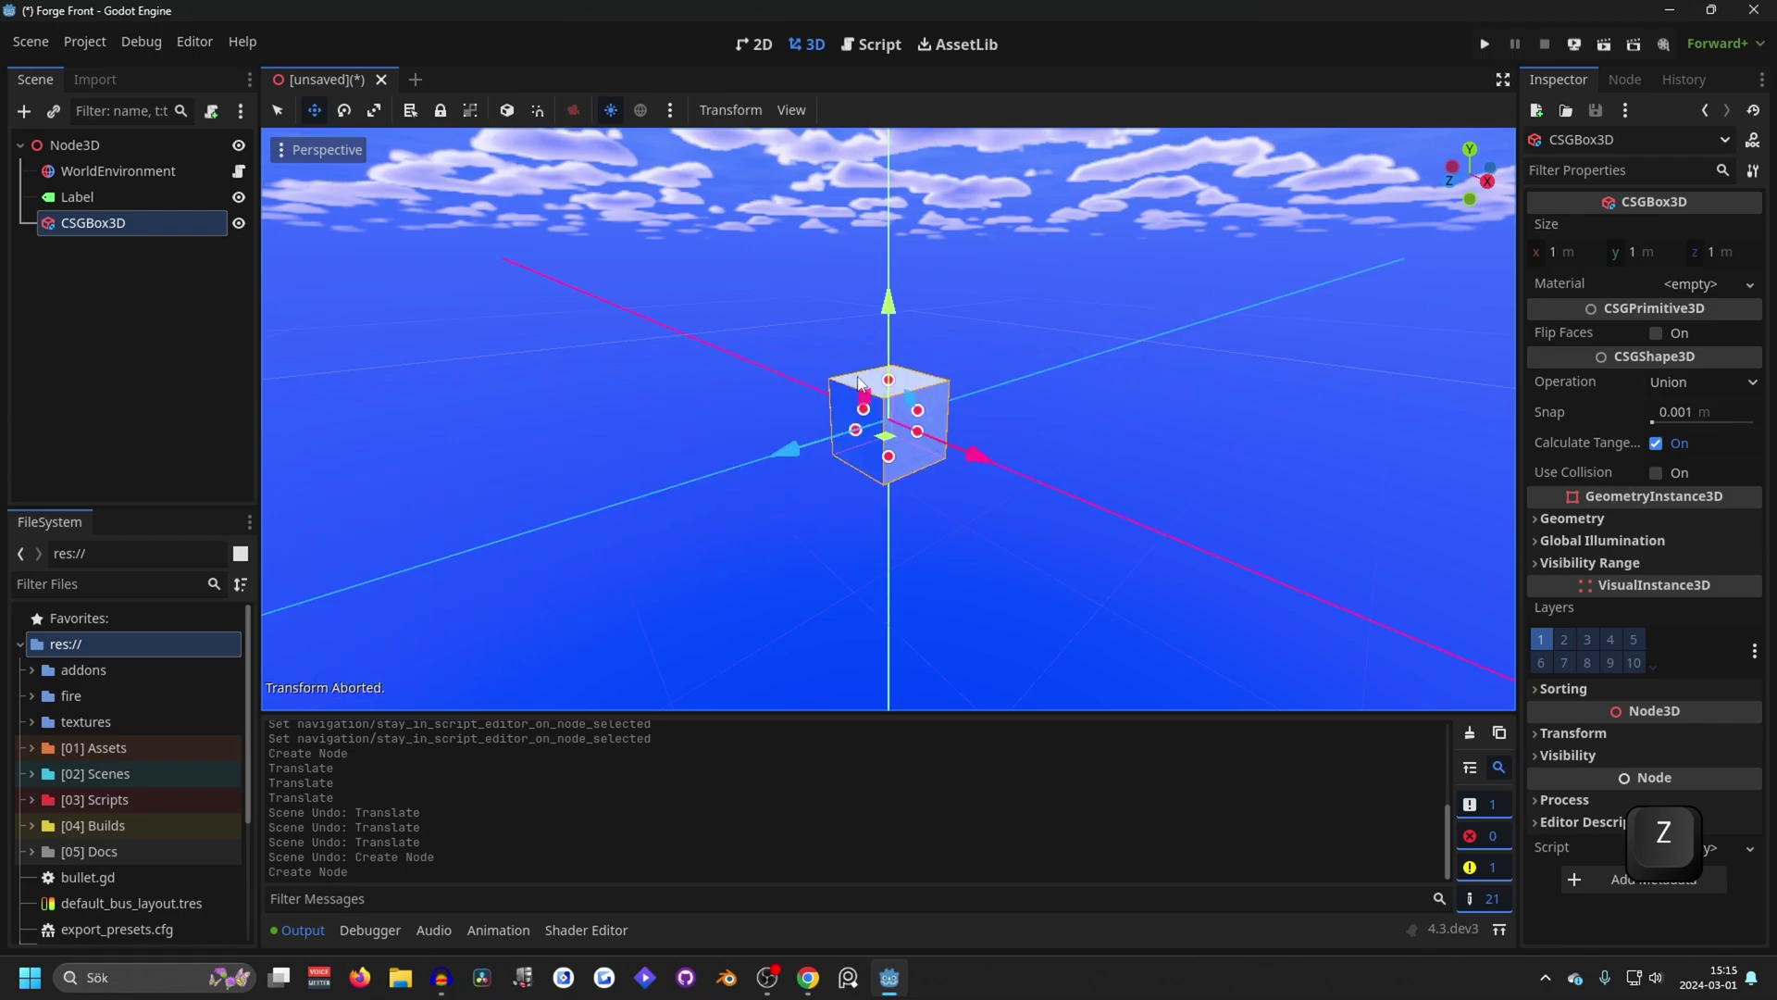
# - Try translating the box along the X axis and along the Y axis, cancelling each move
pyautogui.moveTo(1066, 423); pyautogui.dragTo(942, 419, button='middle')
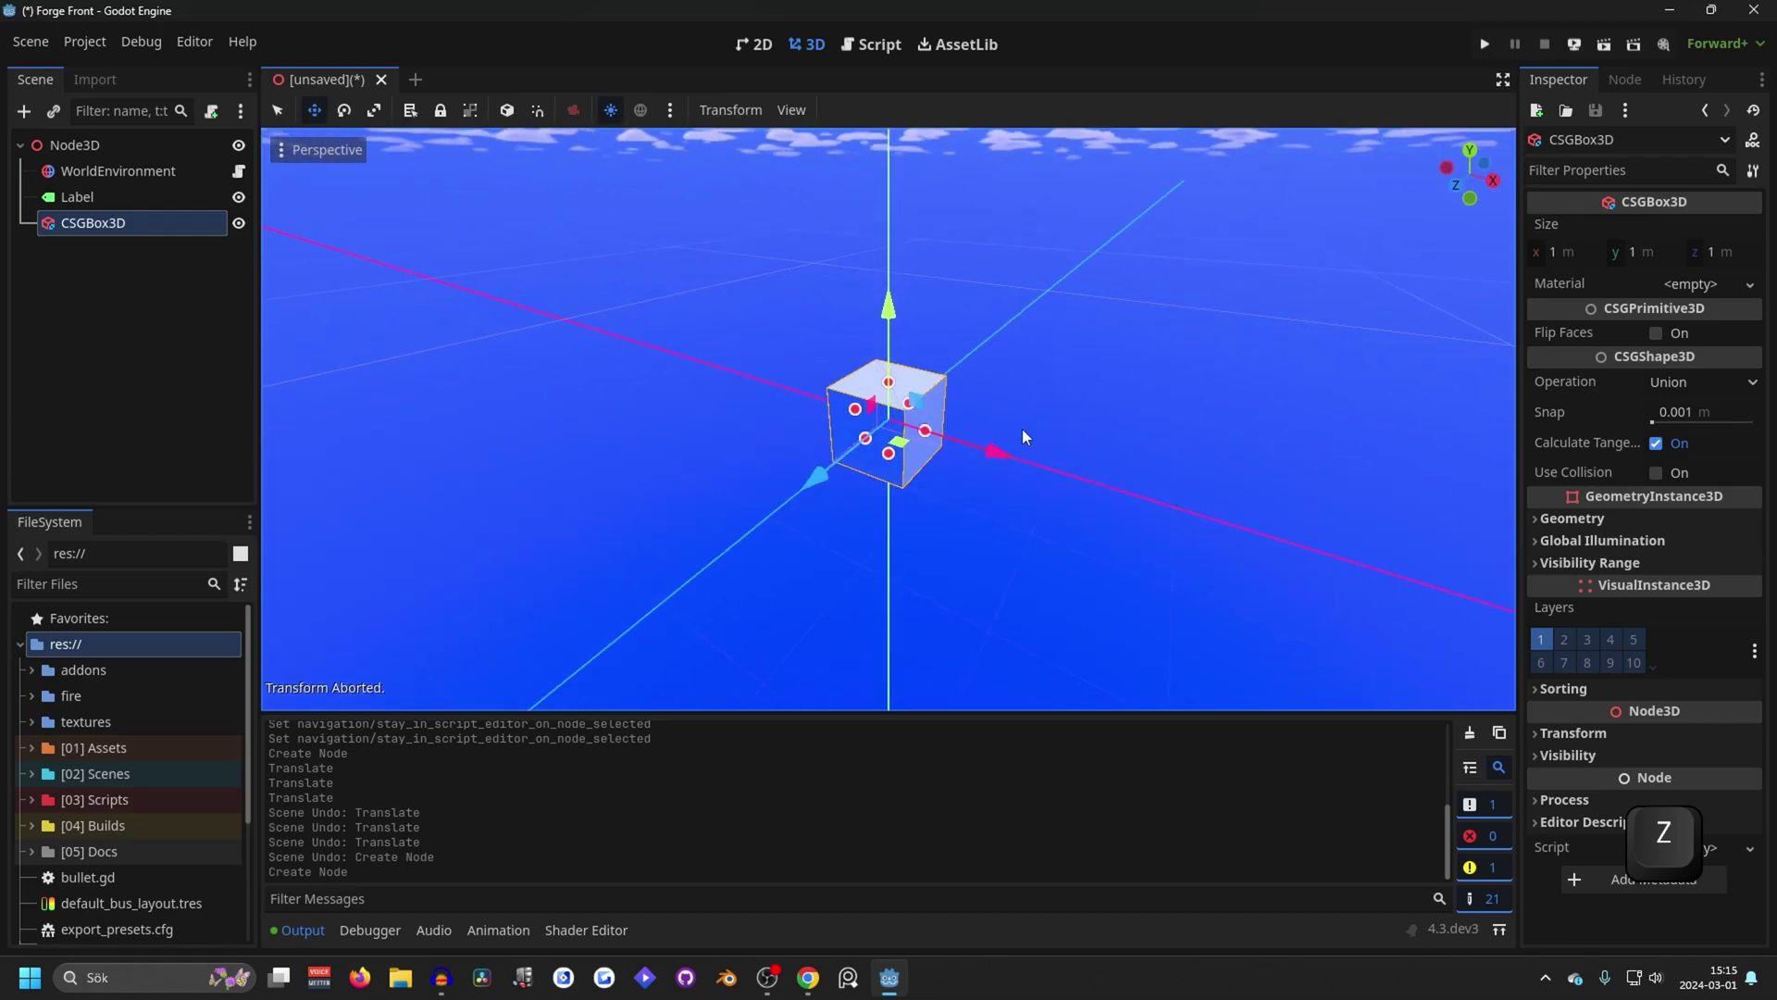
pyautogui.press('g')
pyautogui.press('x')
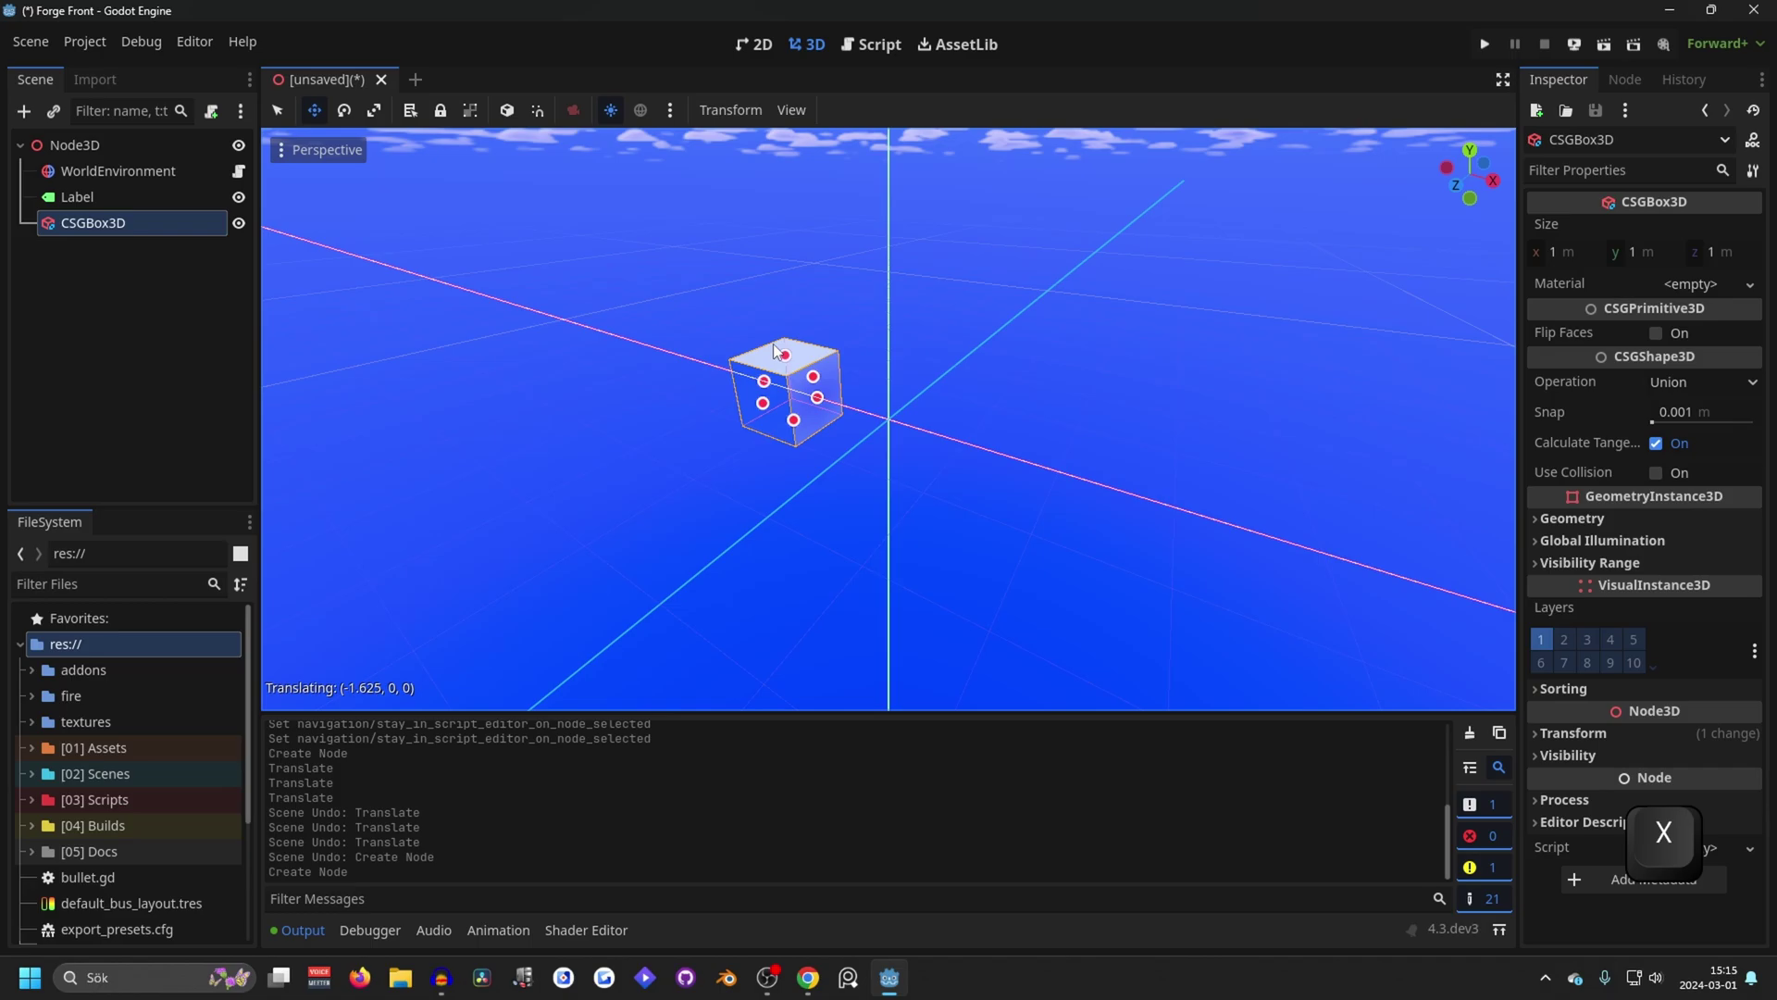
pyautogui.rightClick(838, 378)
pyautogui.press('g')
pyautogui.press('y')
pyautogui.rightClick(1046, 331)
pyautogui.moveTo(1046, 331); pyautogui.dragTo(1018, 328, button='middle')
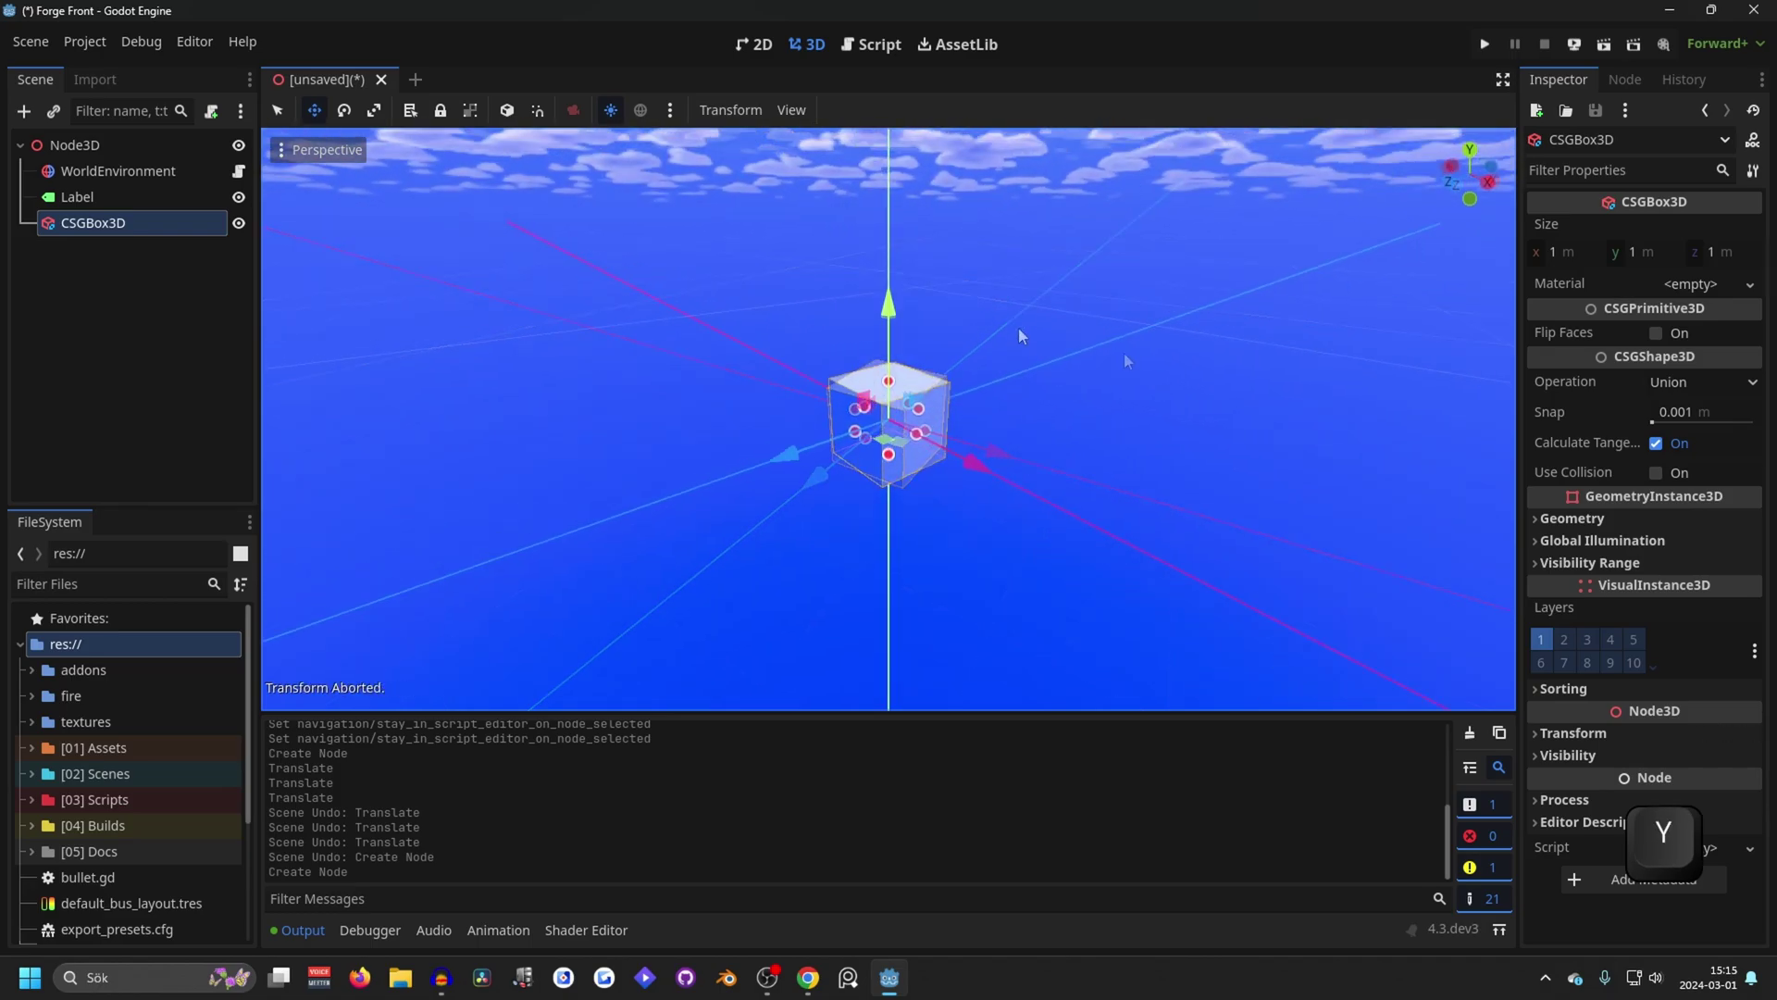
# - Cancel a trial freehand scaling of the box, and scale it uniformly by a factor of 2
pyautogui.press('s')
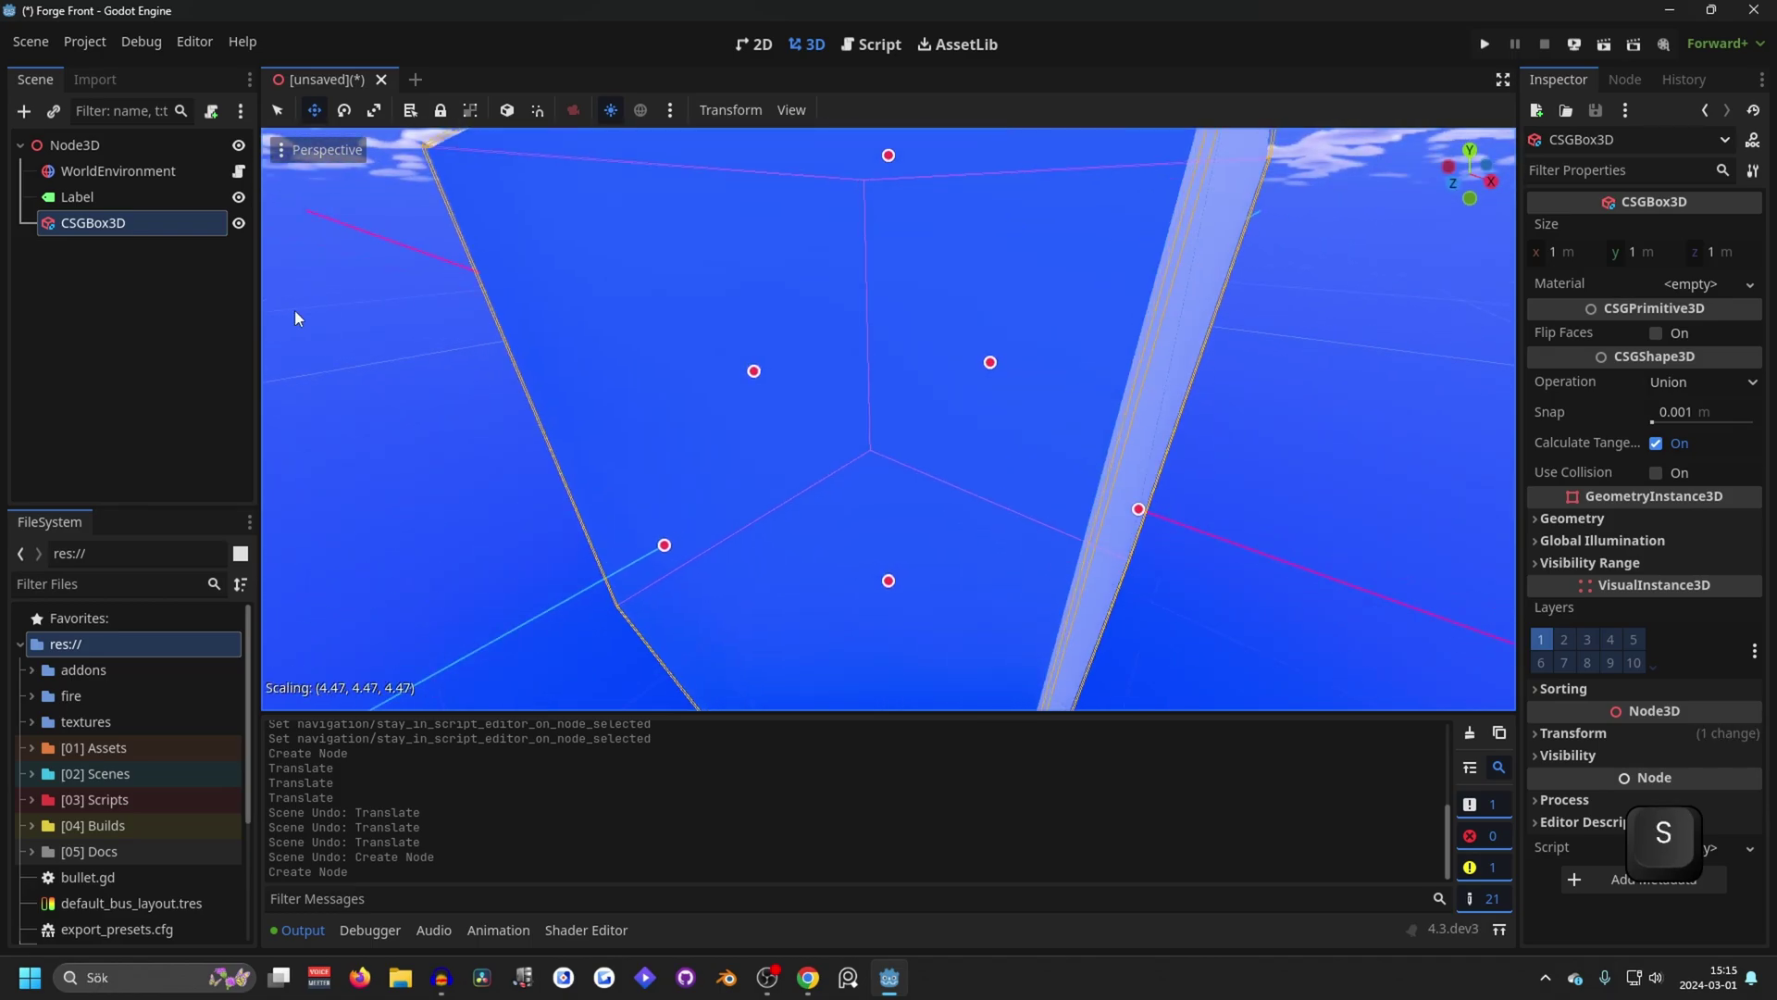
pyautogui.rightClick(976, 380)
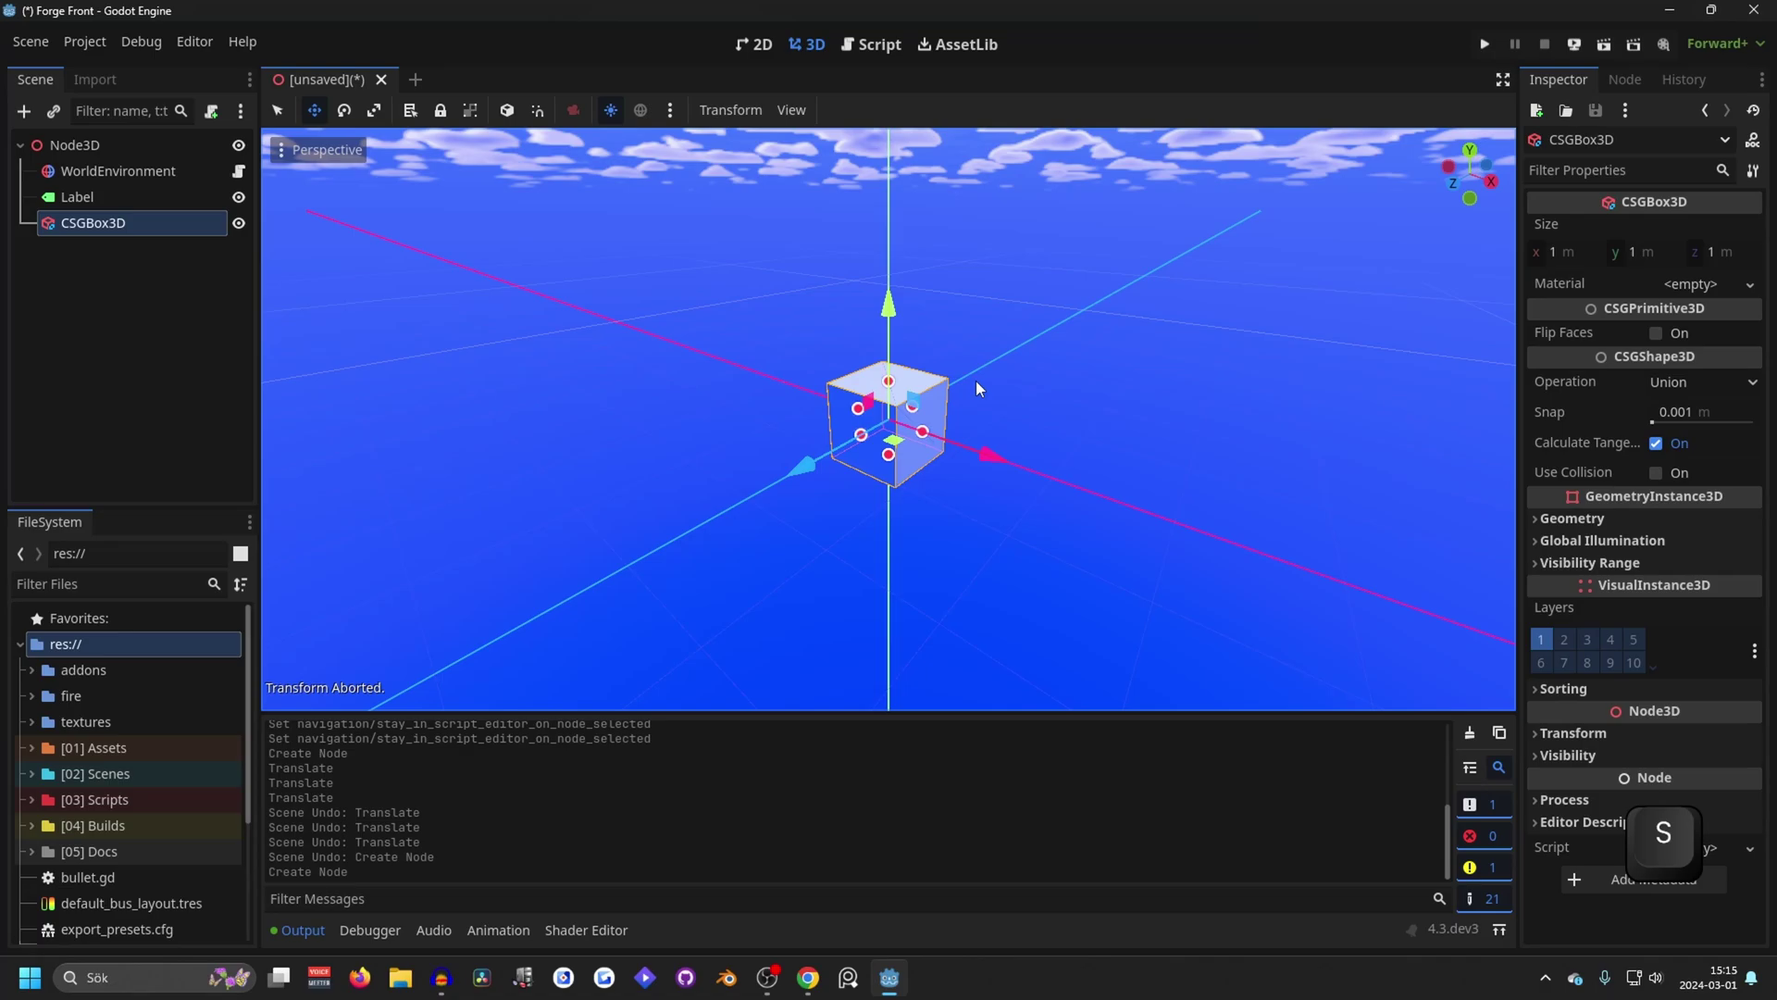
pyautogui.scroll(-5, 976, 380)
pyautogui.moveTo(1033, 408)
pyautogui.mouseDown(button='middle')
pyautogui.moveTo(947, 382)
pyautogui.moveTo(1046, 381)
pyautogui.mouseUp(button='middle')
pyautogui.scroll(4, 946, 375)
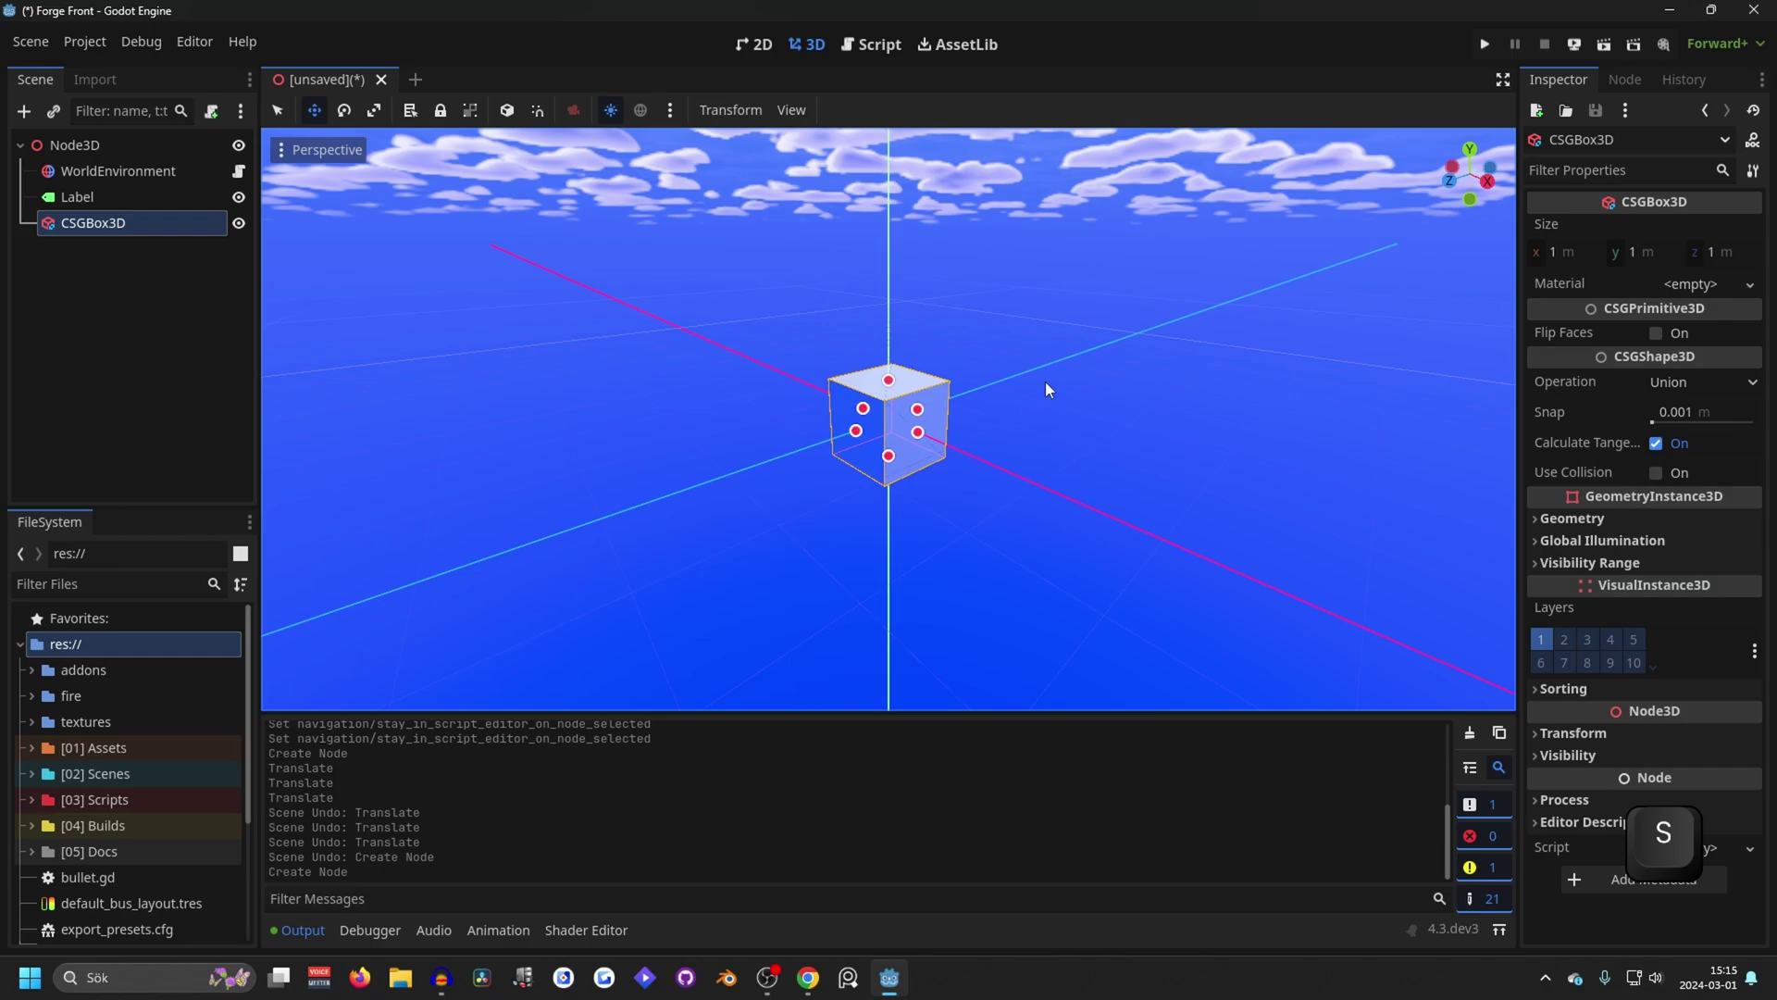
pyautogui.press('2')
pyautogui.press('Return')
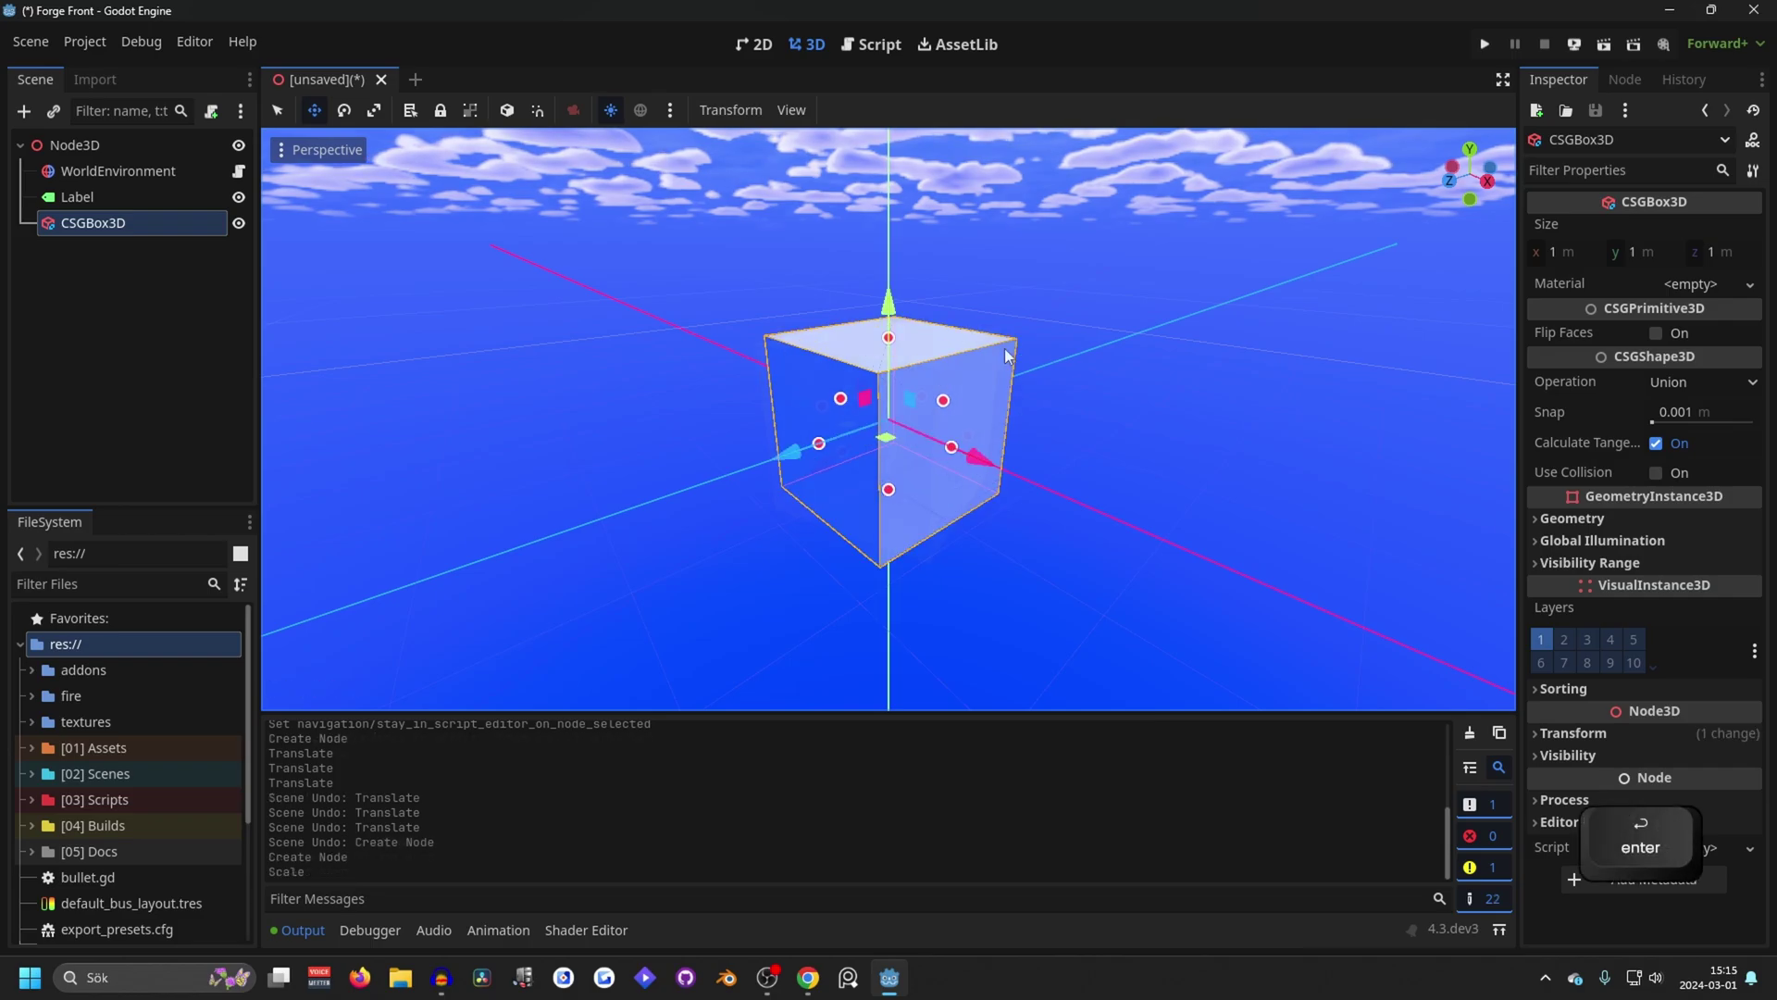
# - Rotate the scaled box about the X axis and inspect it from another angle
pyautogui.moveTo(1045, 381); pyautogui.dragTo(782, 338, button='middle')
pyautogui.moveTo(967, 347); pyautogui.dragTo(1219, 319, button='middle')
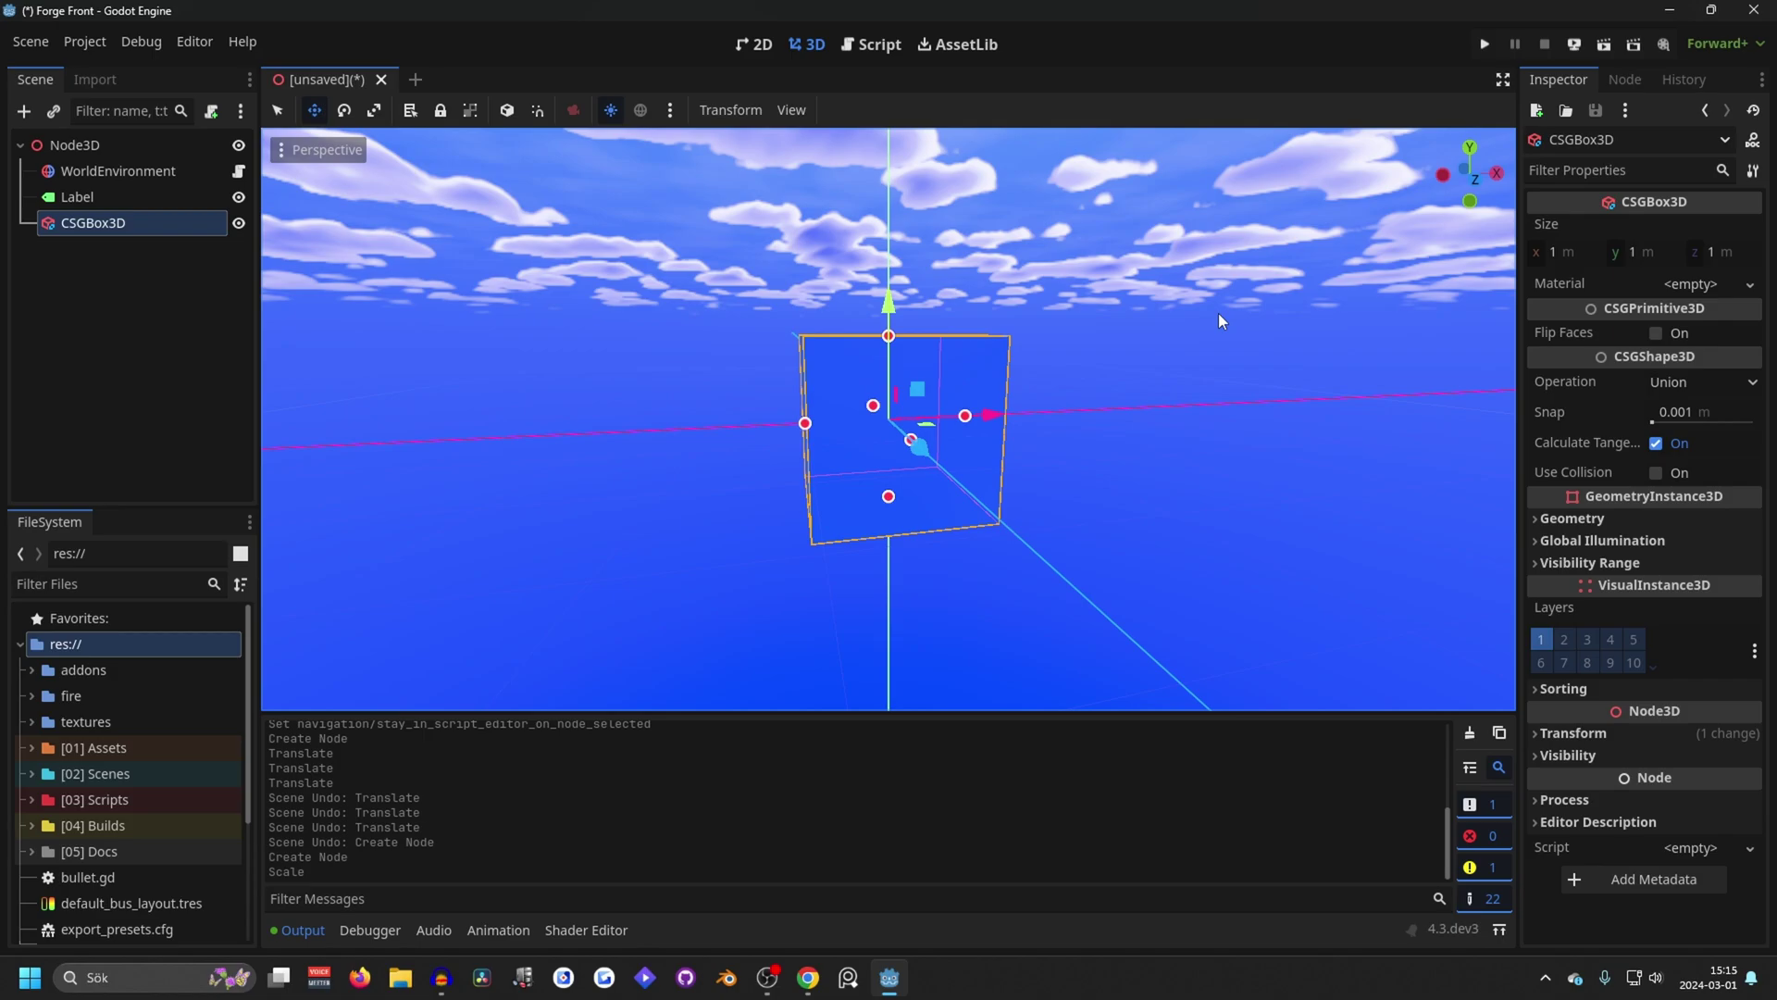
pyautogui.press('r')
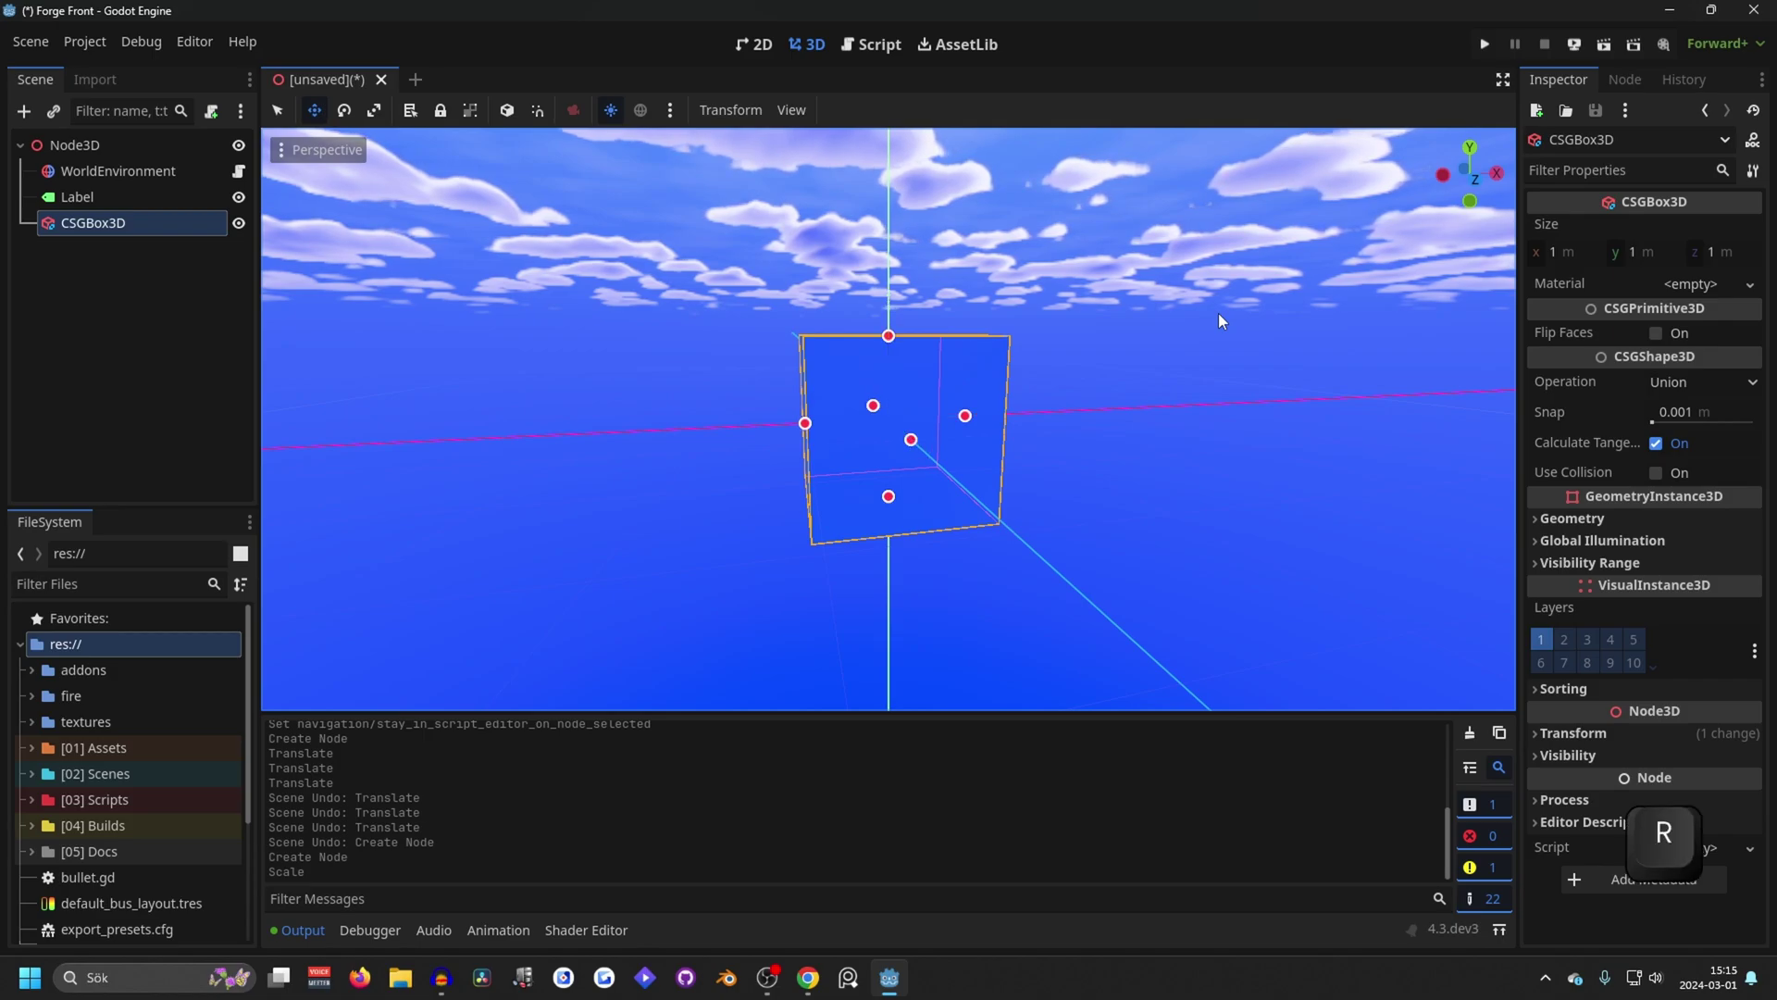
pyautogui.press('x')
pyautogui.press('Return')
pyautogui.moveTo(1074, 370); pyautogui.dragTo(1032, 424, button='middle')
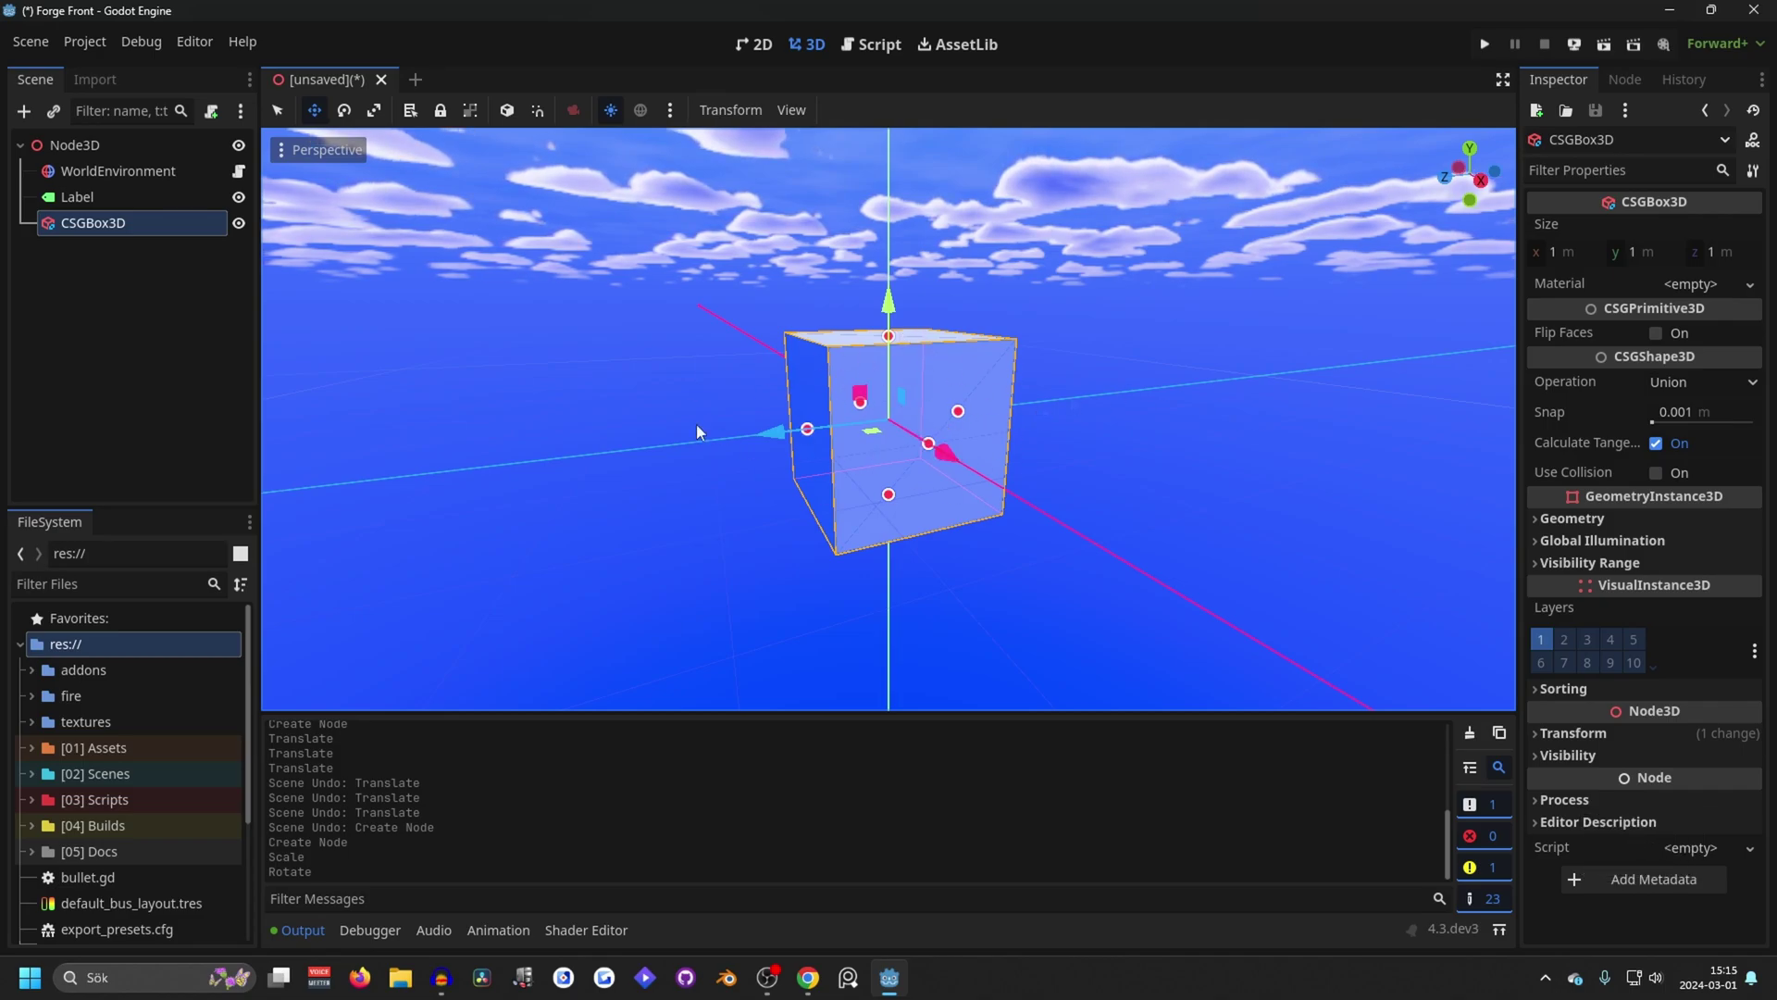
# - Rotate the box 30 degrees about the X axis using the Begin Rotate Transformation shortcut
pyautogui.moveTo(696, 424); pyautogui.dragTo(891, 405, button='middle')
pyautogui.press('r')
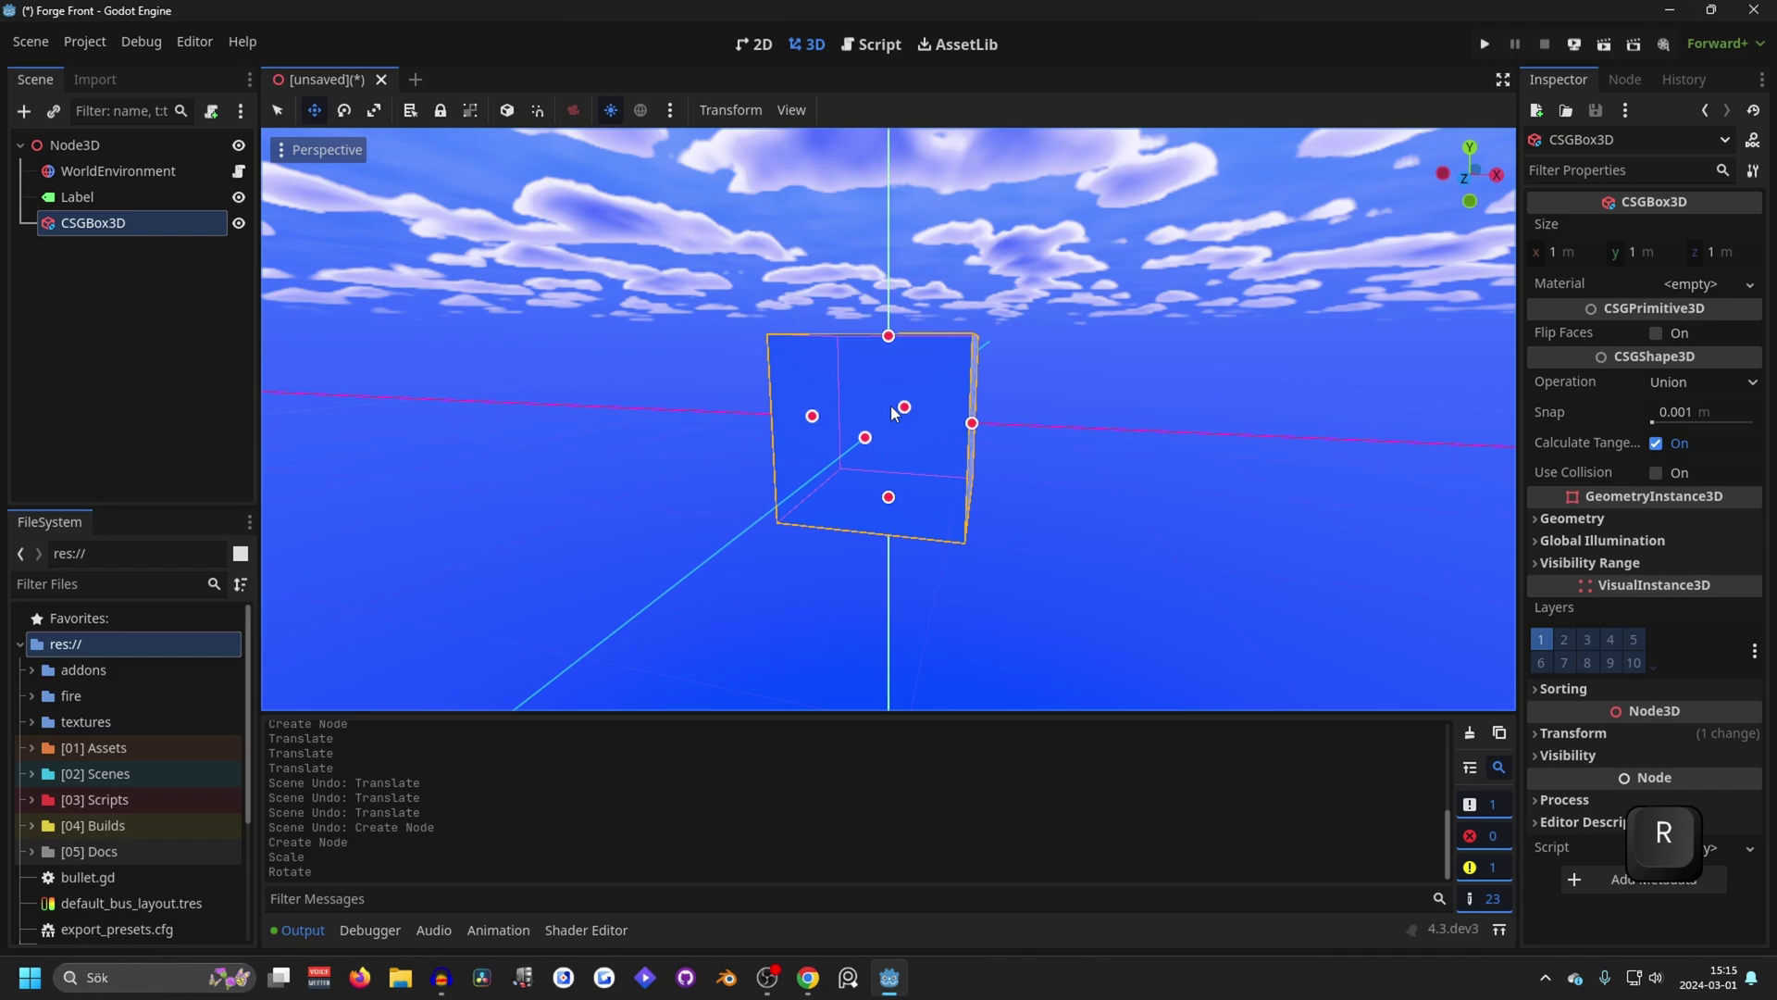
pyautogui.press('x')
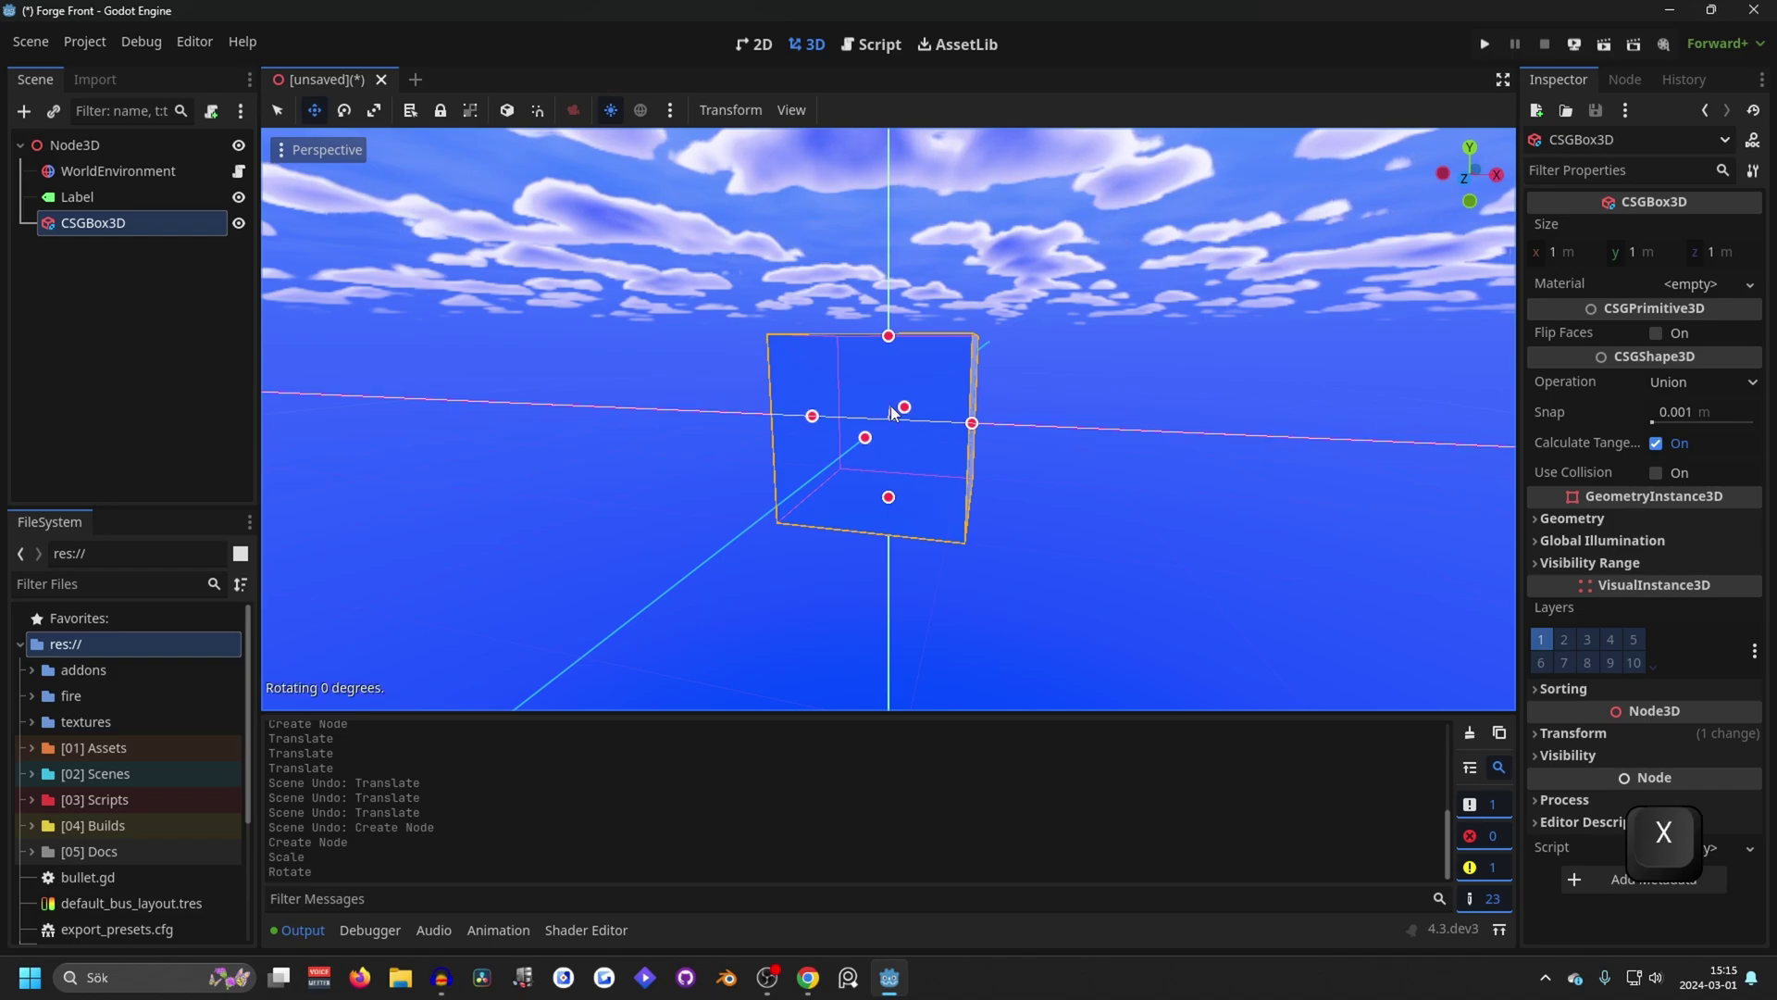
pyautogui.press('3')
pyautogui.press('0')
pyautogui.press('Return')
pyautogui.moveTo(890, 405); pyautogui.dragTo(874, 322, button='middle')
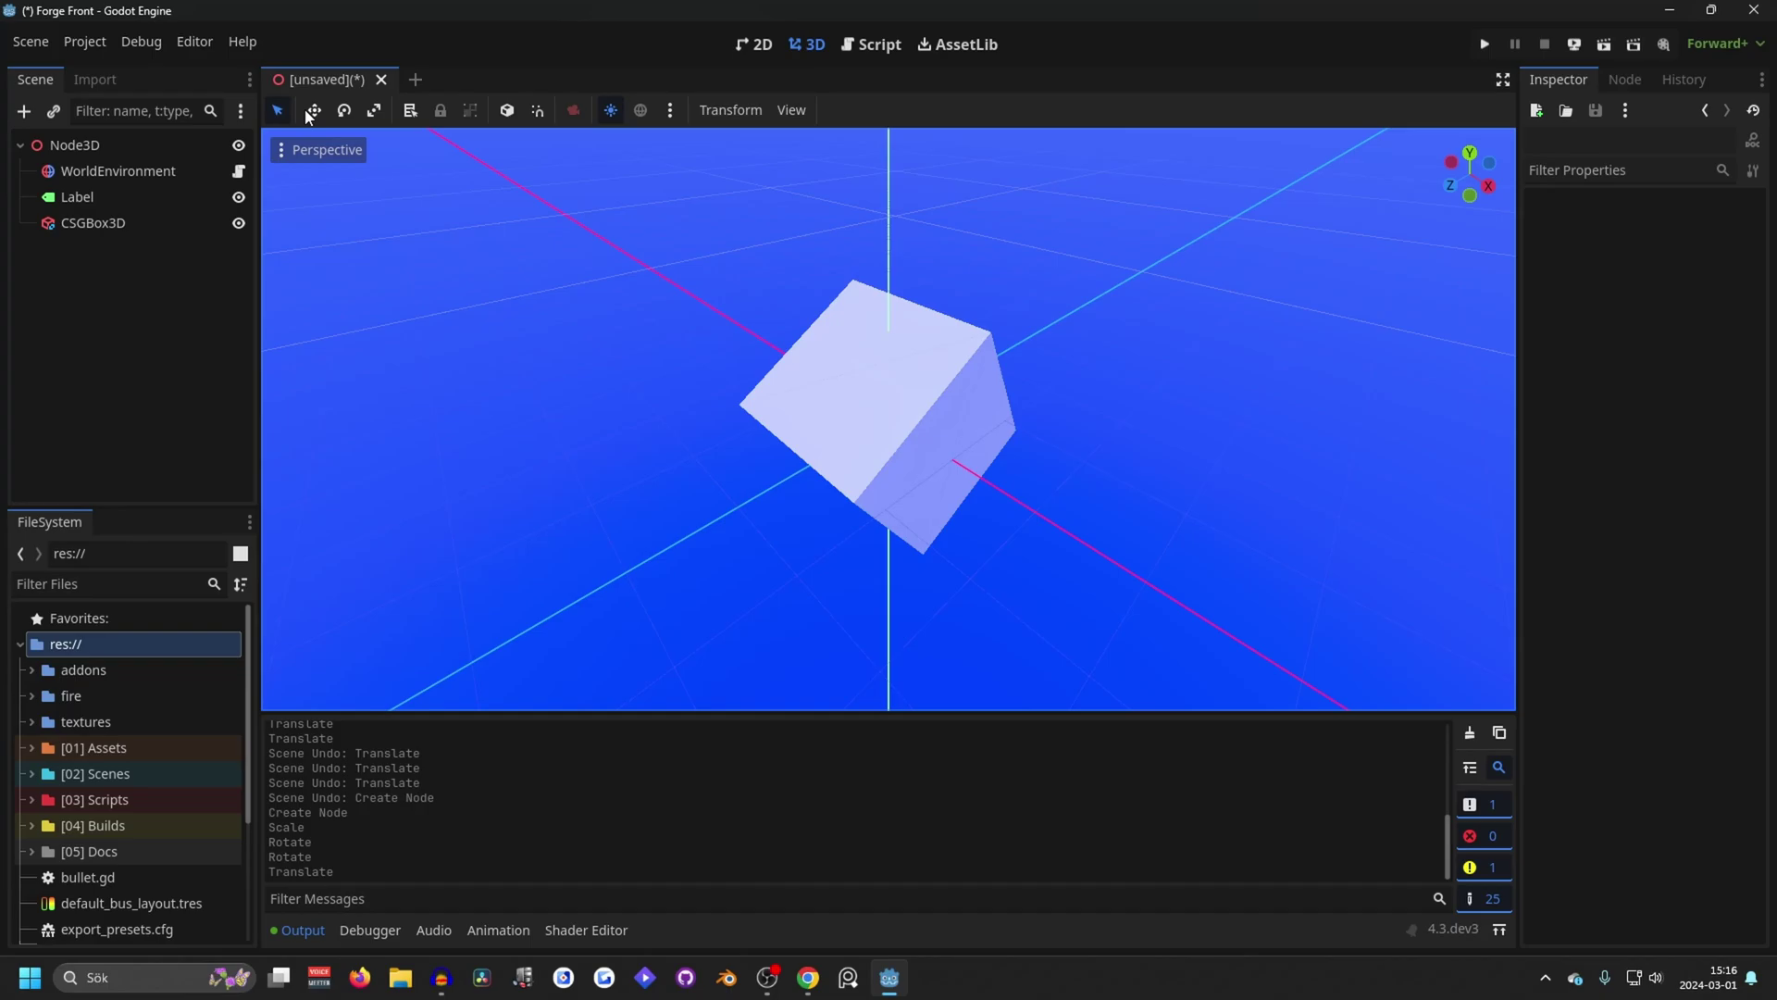
# - Select the box and try rotating it freehand with Begin Rotate Transformation, cancelling the rotation
pyautogui.click(944, 435)
pyautogui.moveTo(1081, 391); pyautogui.dragTo(1069, 346, button='middle')
pyautogui.press('r')
pyautogui.rightClick(1018, 353)
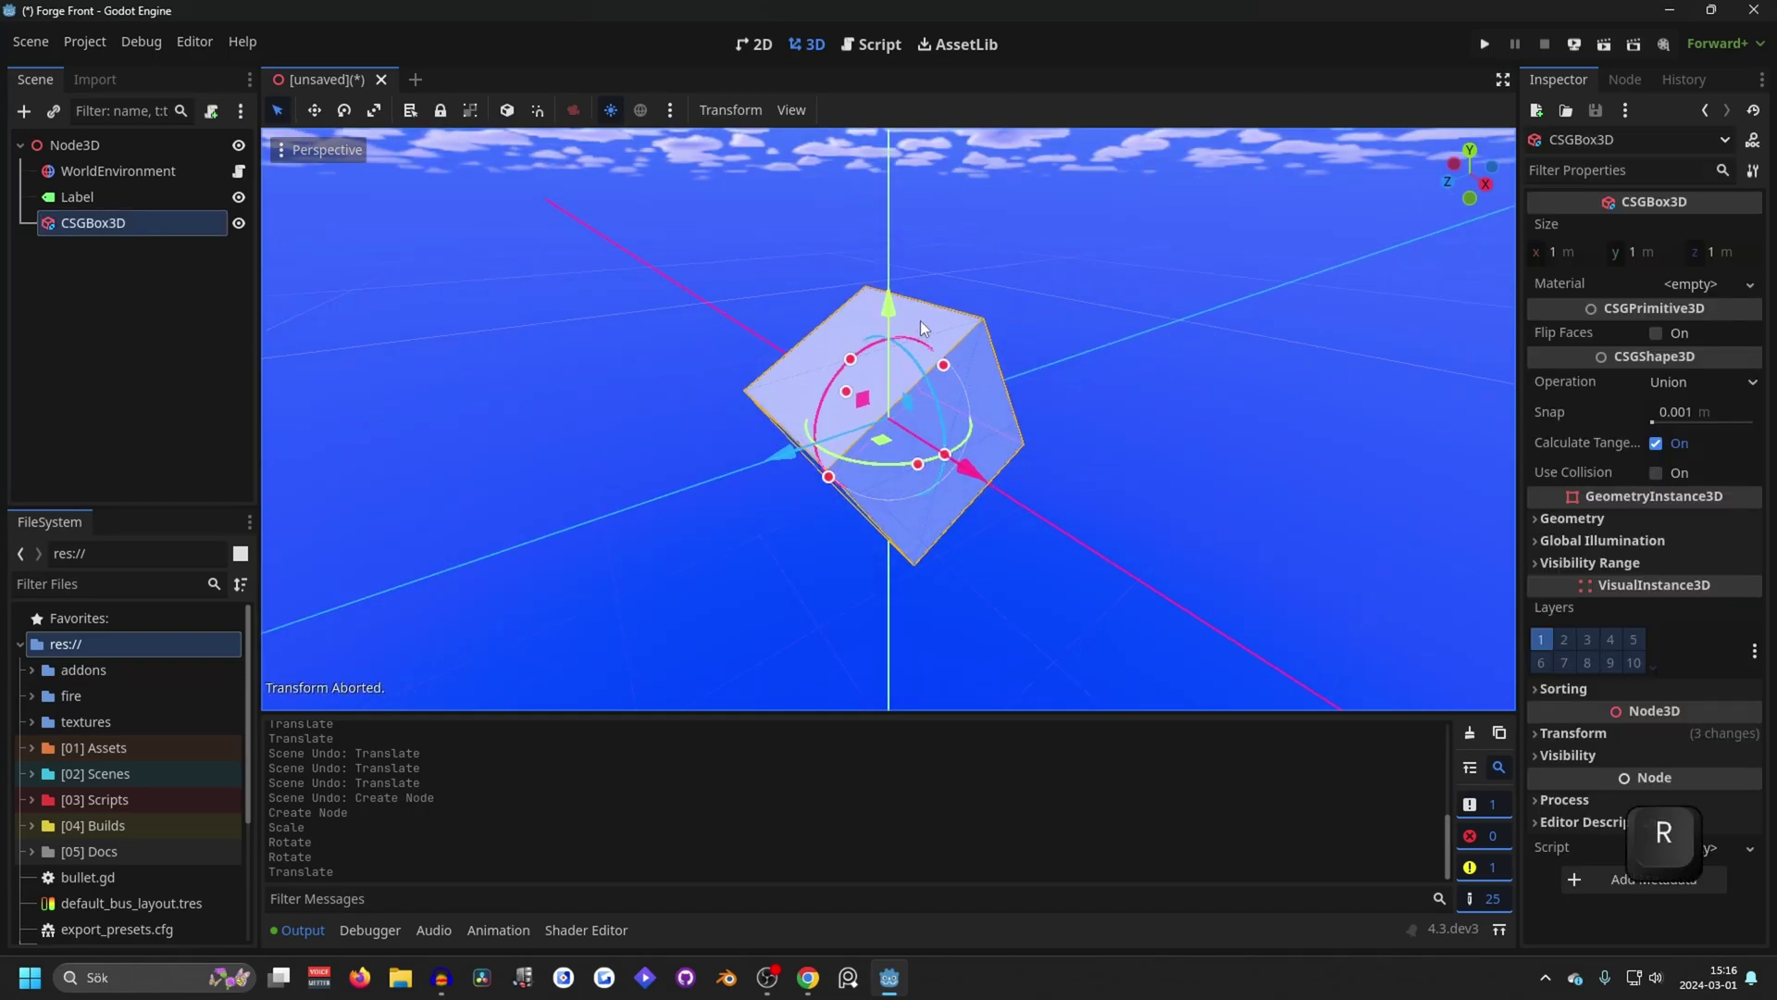
# - Filter the editor shortcuts by "scale mode", reset the Spatial Editor's Scale Mode binding to its default, and clear that binding again
pyautogui.click(193, 43)
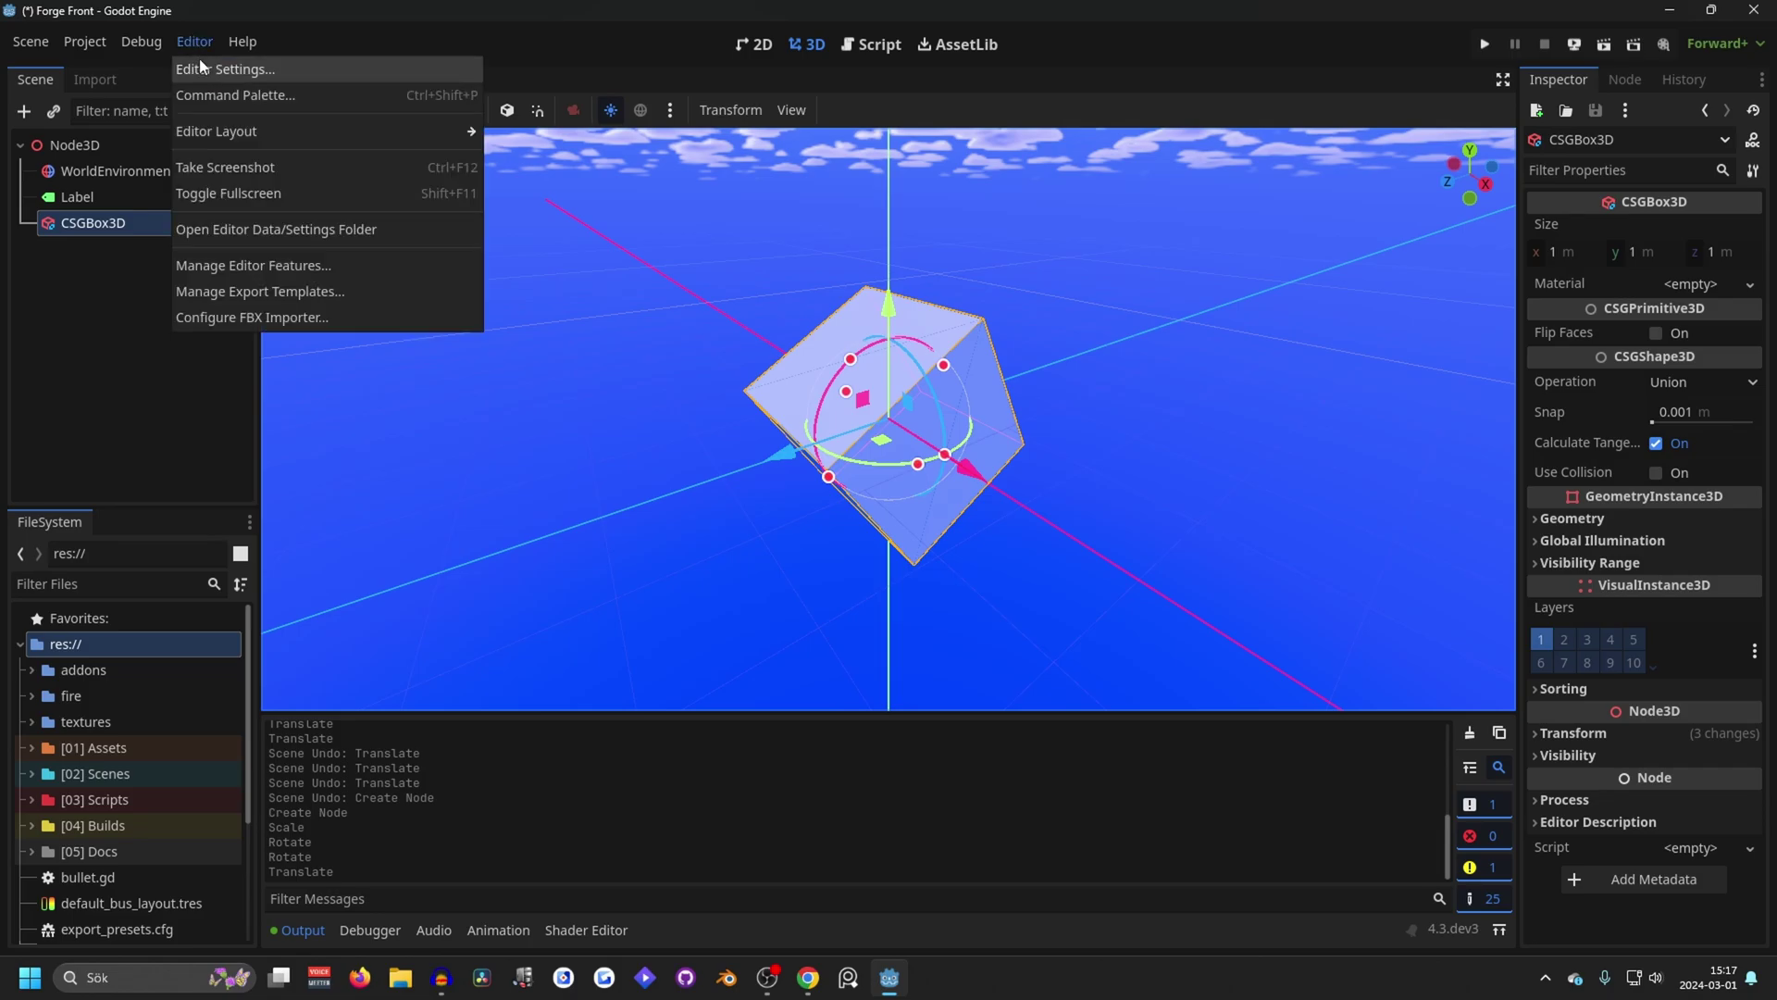
pyautogui.click(208, 63)
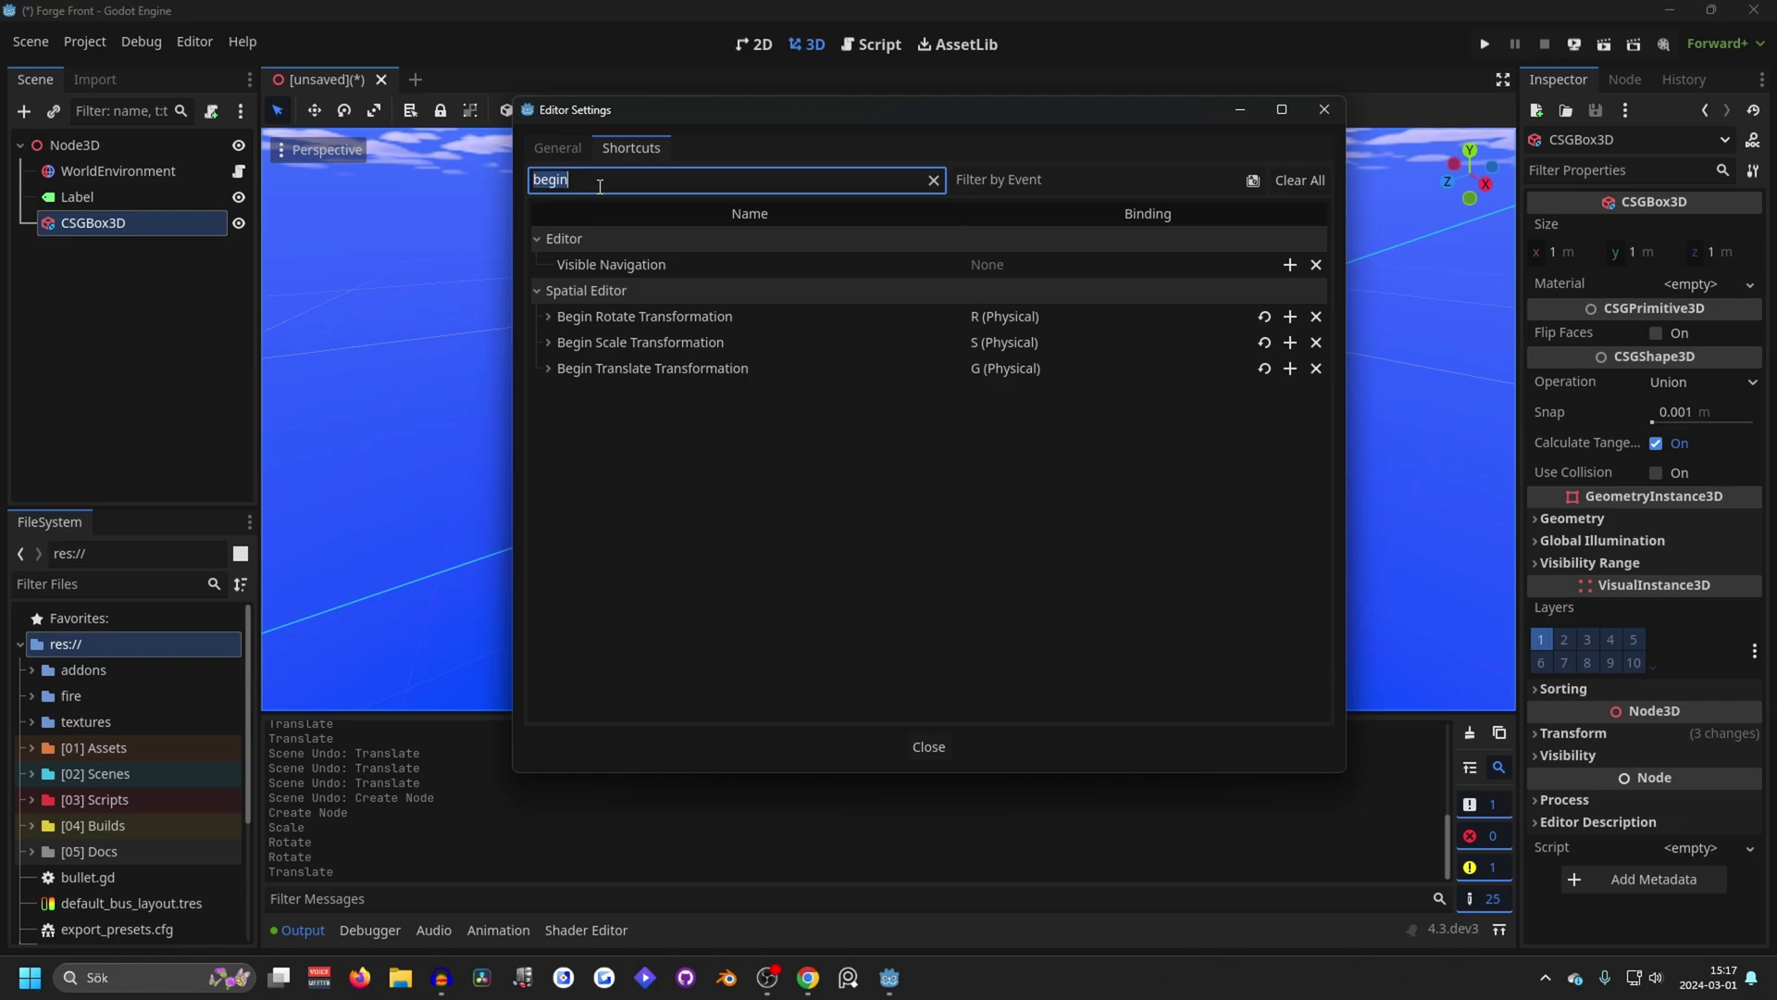
pyautogui.write('scale mode')
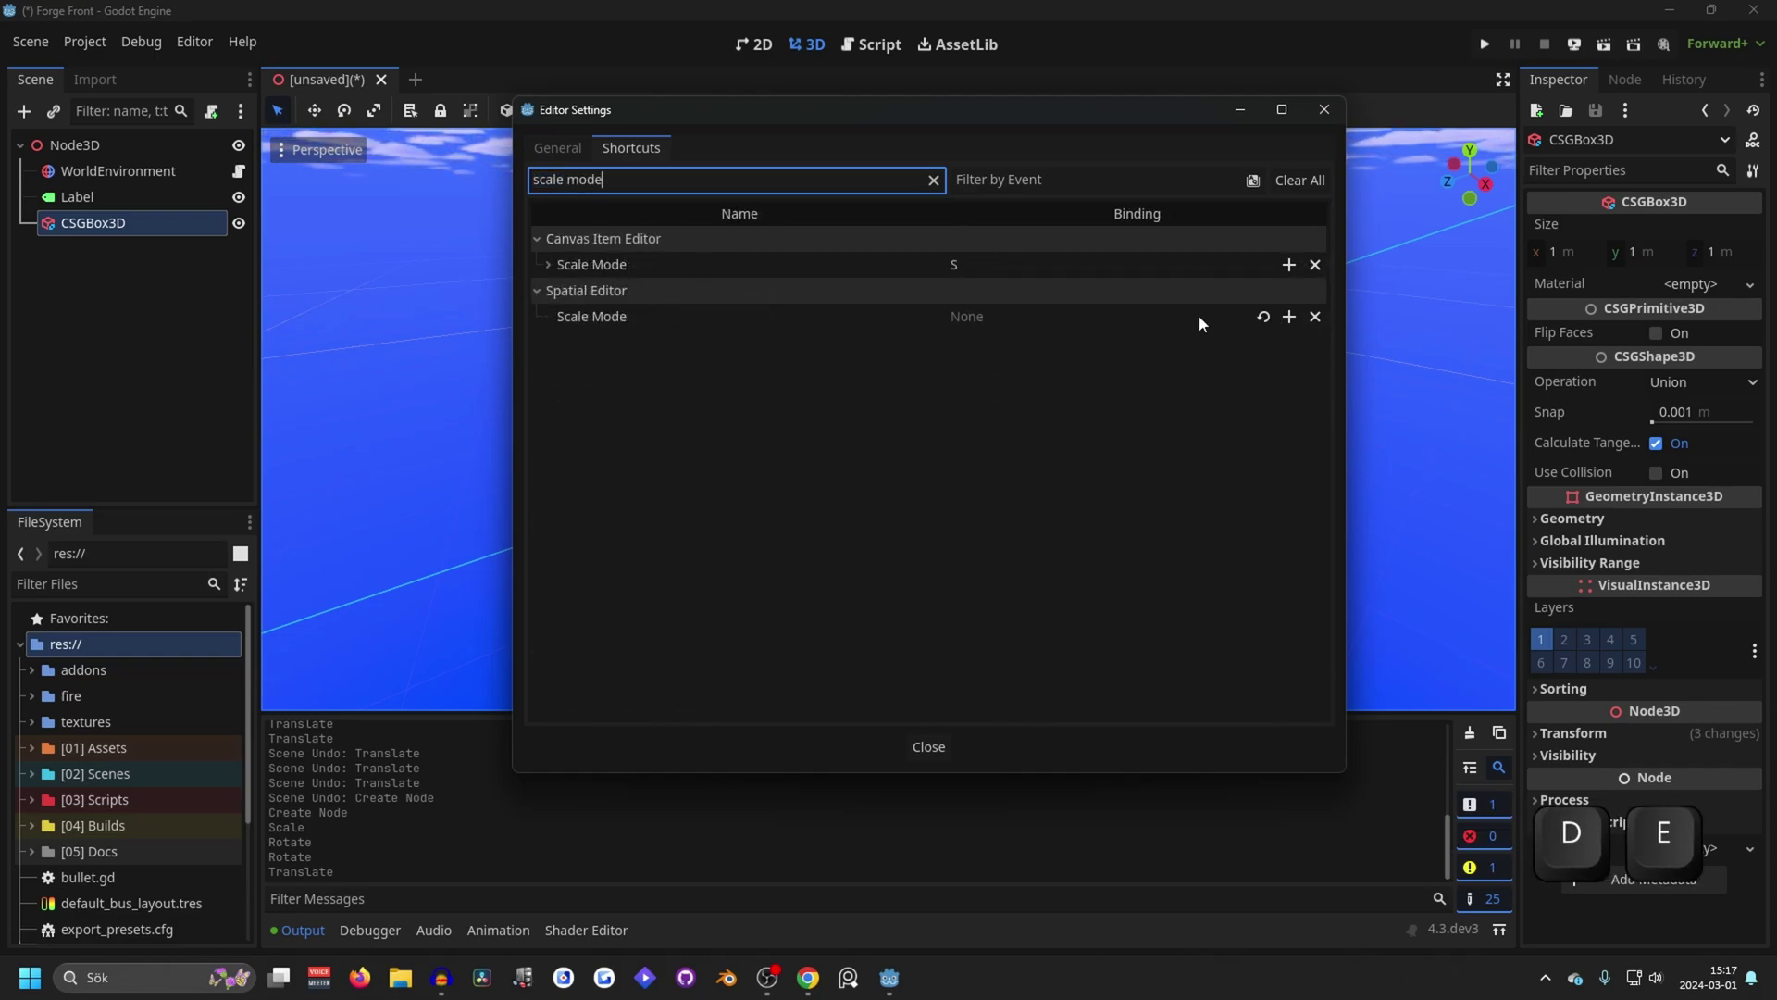
pyautogui.click(1264, 316)
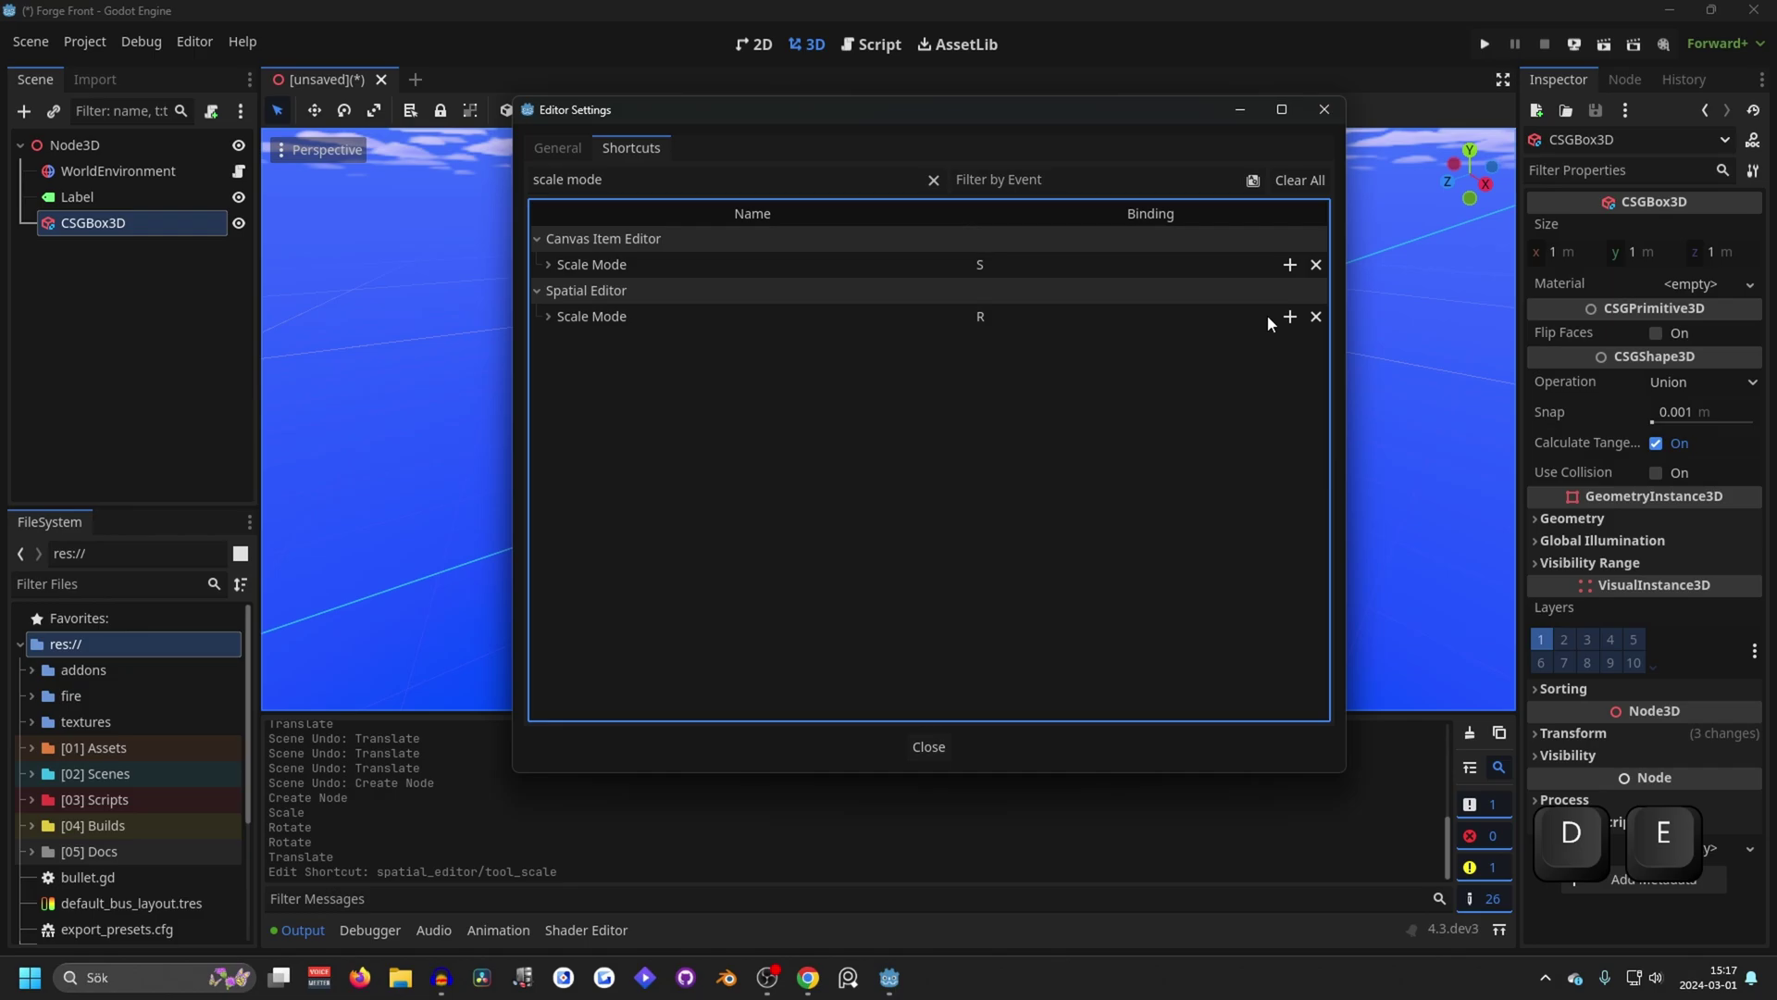
pyautogui.click(1313, 317)
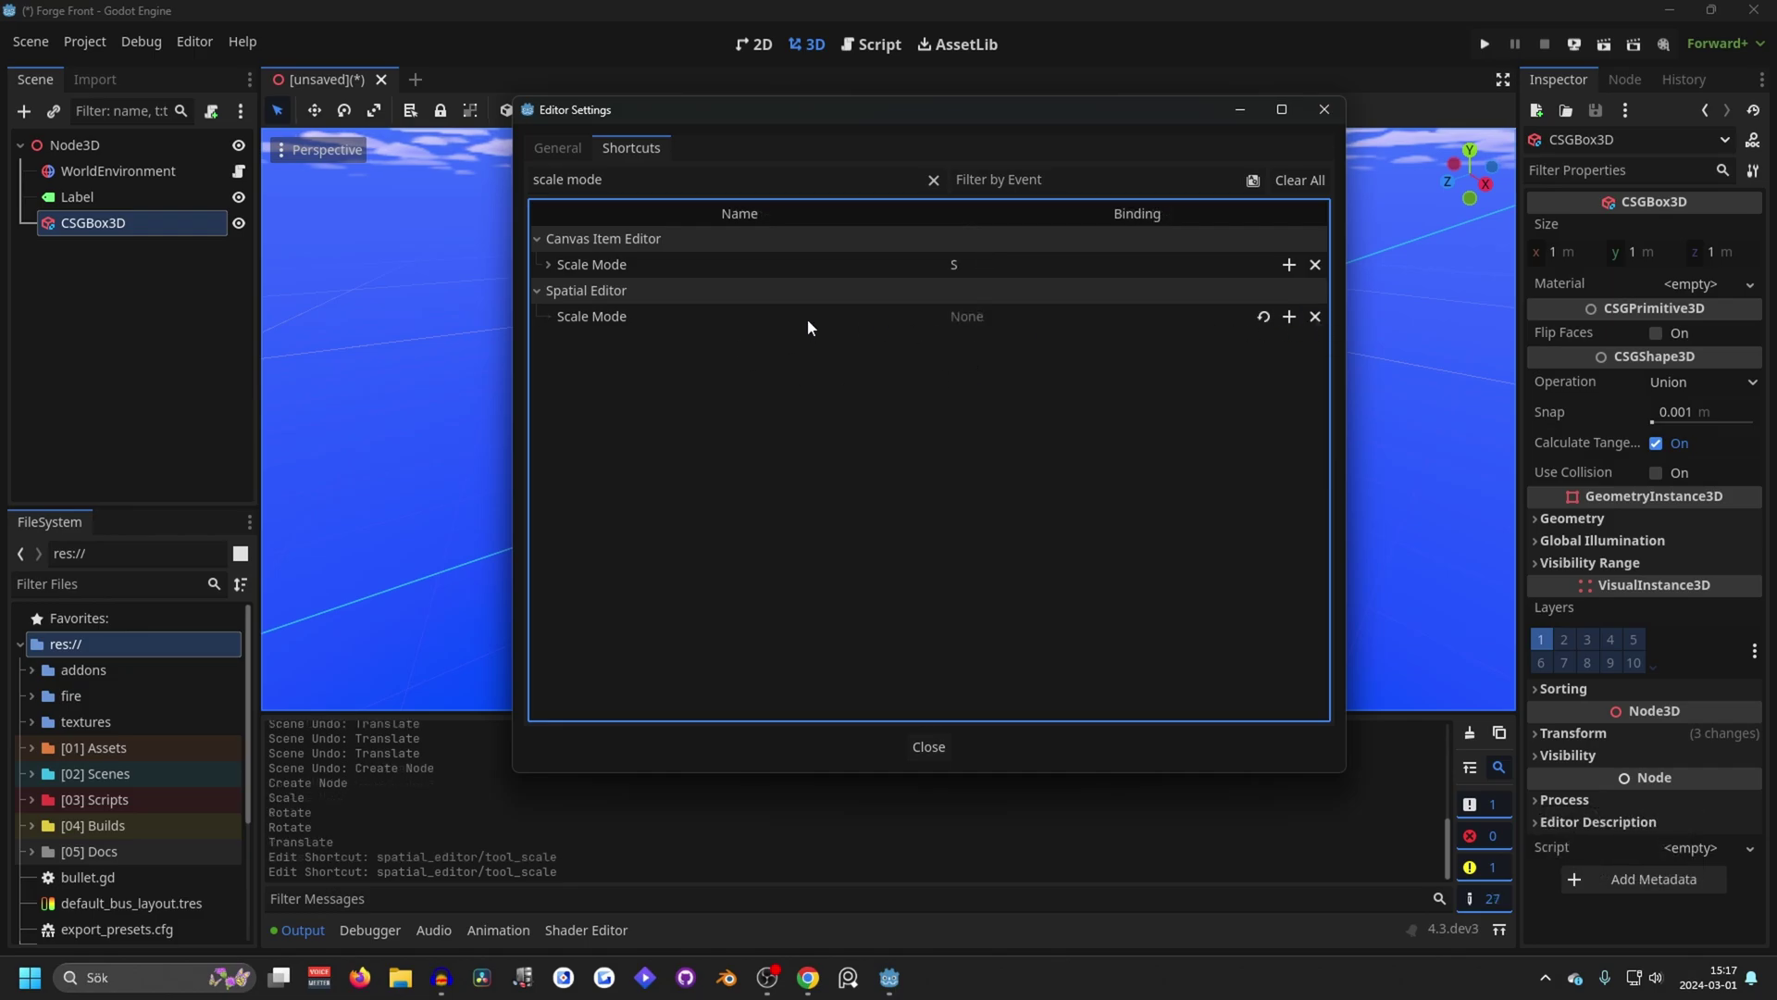
pyautogui.click(928, 746)
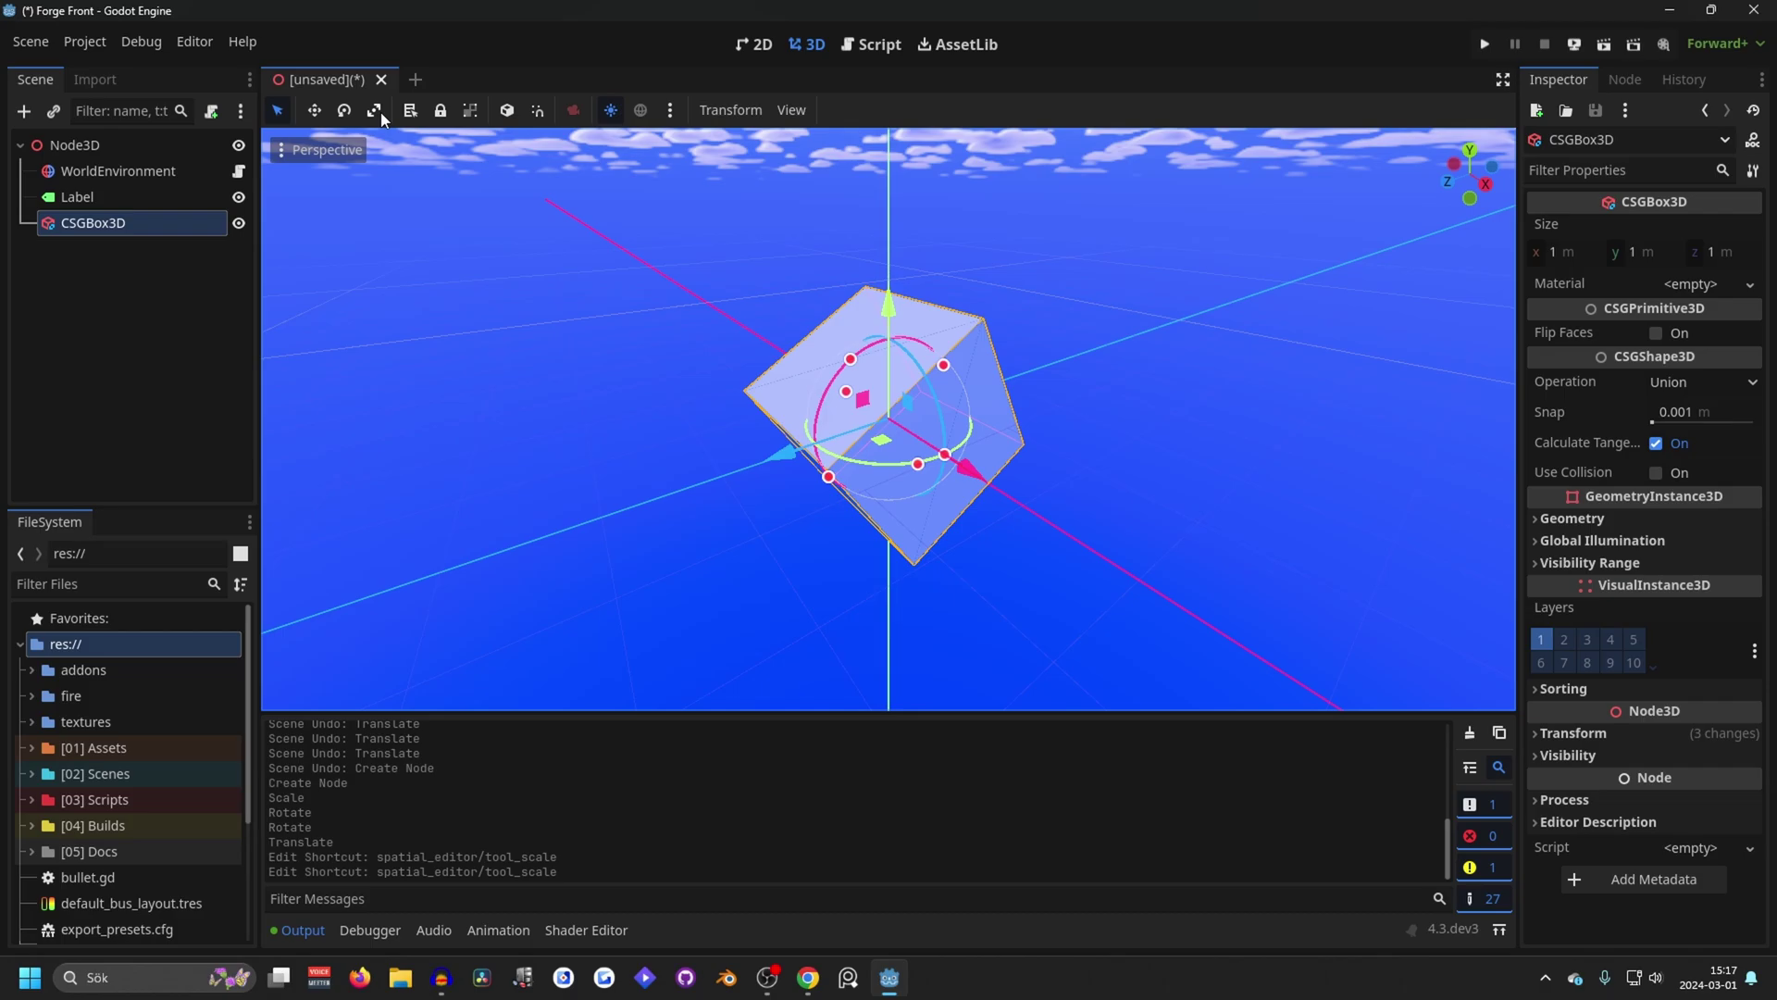
# - Scale the box along the Z axis with the Scale Mode gizmo, and cancel a trial free translation
pyautogui.click(374, 111)
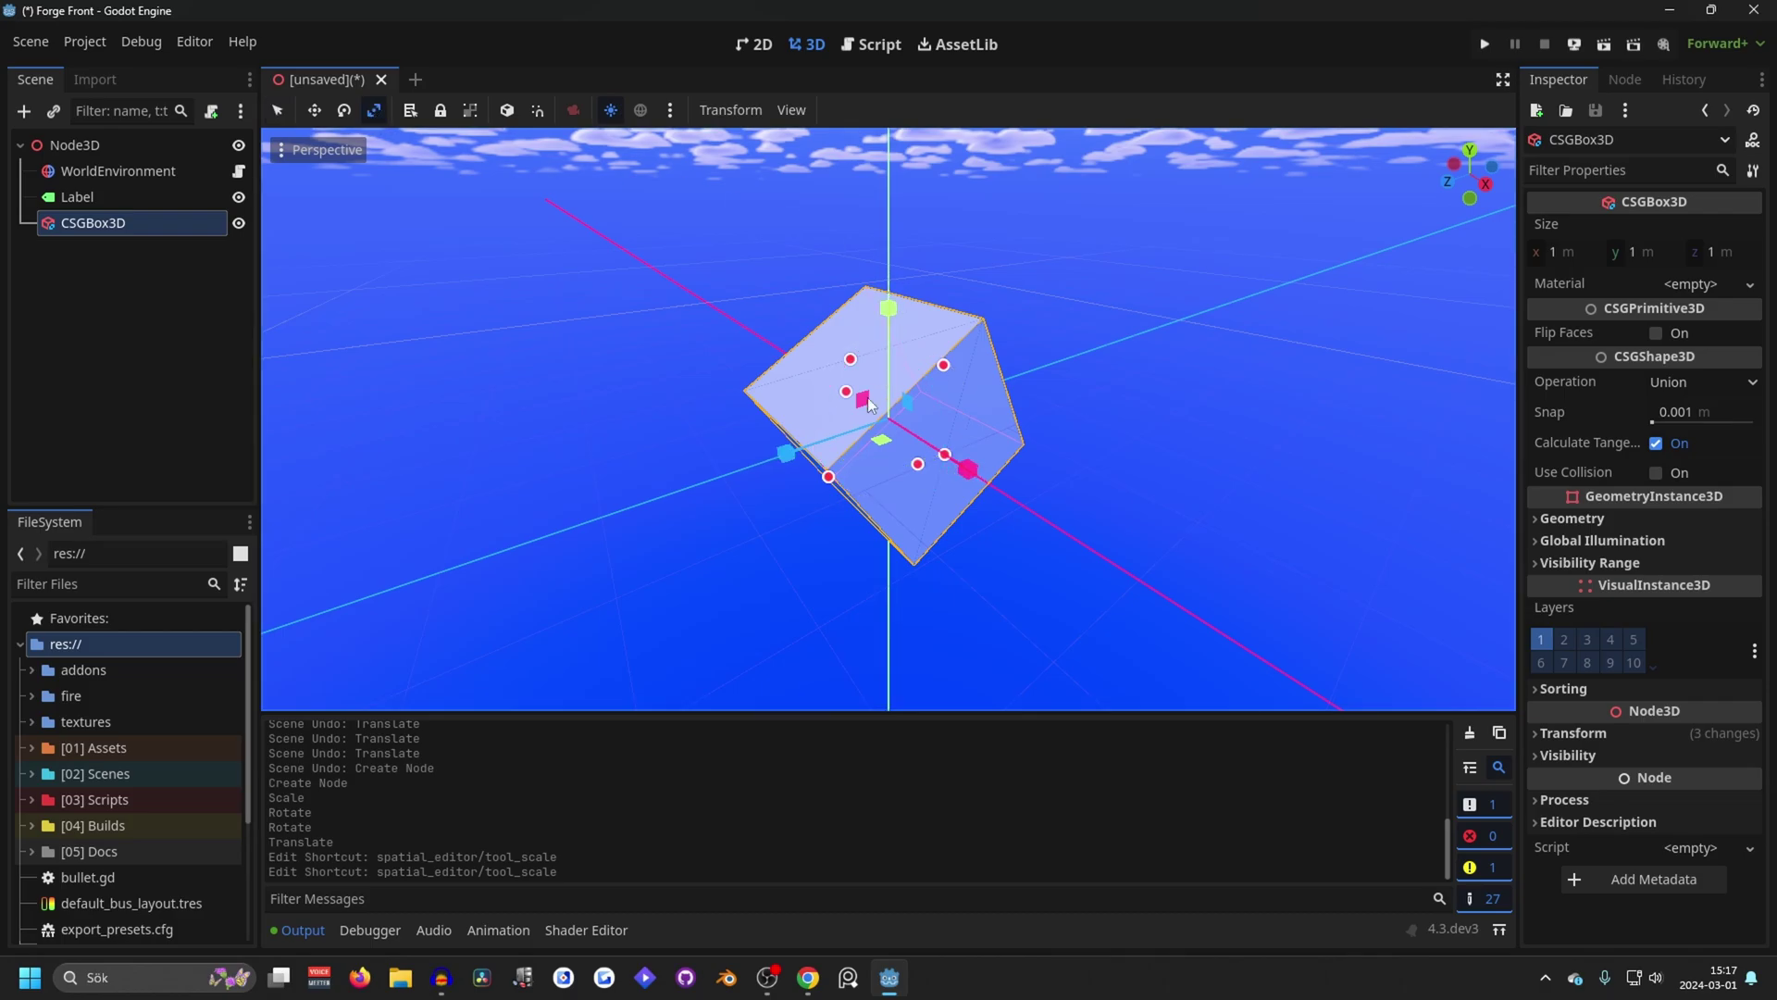
pyautogui.moveTo(786, 453)
pyautogui.mouseDown()
pyautogui.moveTo(686, 487)
pyautogui.moveTo(607, 468)
pyautogui.moveTo(824, 435)
pyautogui.moveTo(763, 420)
pyautogui.moveTo(777, 453)
pyautogui.moveTo(622, 496)
pyautogui.moveTo(833, 444)
pyautogui.moveTo(761, 458)
pyautogui.mouseUp()
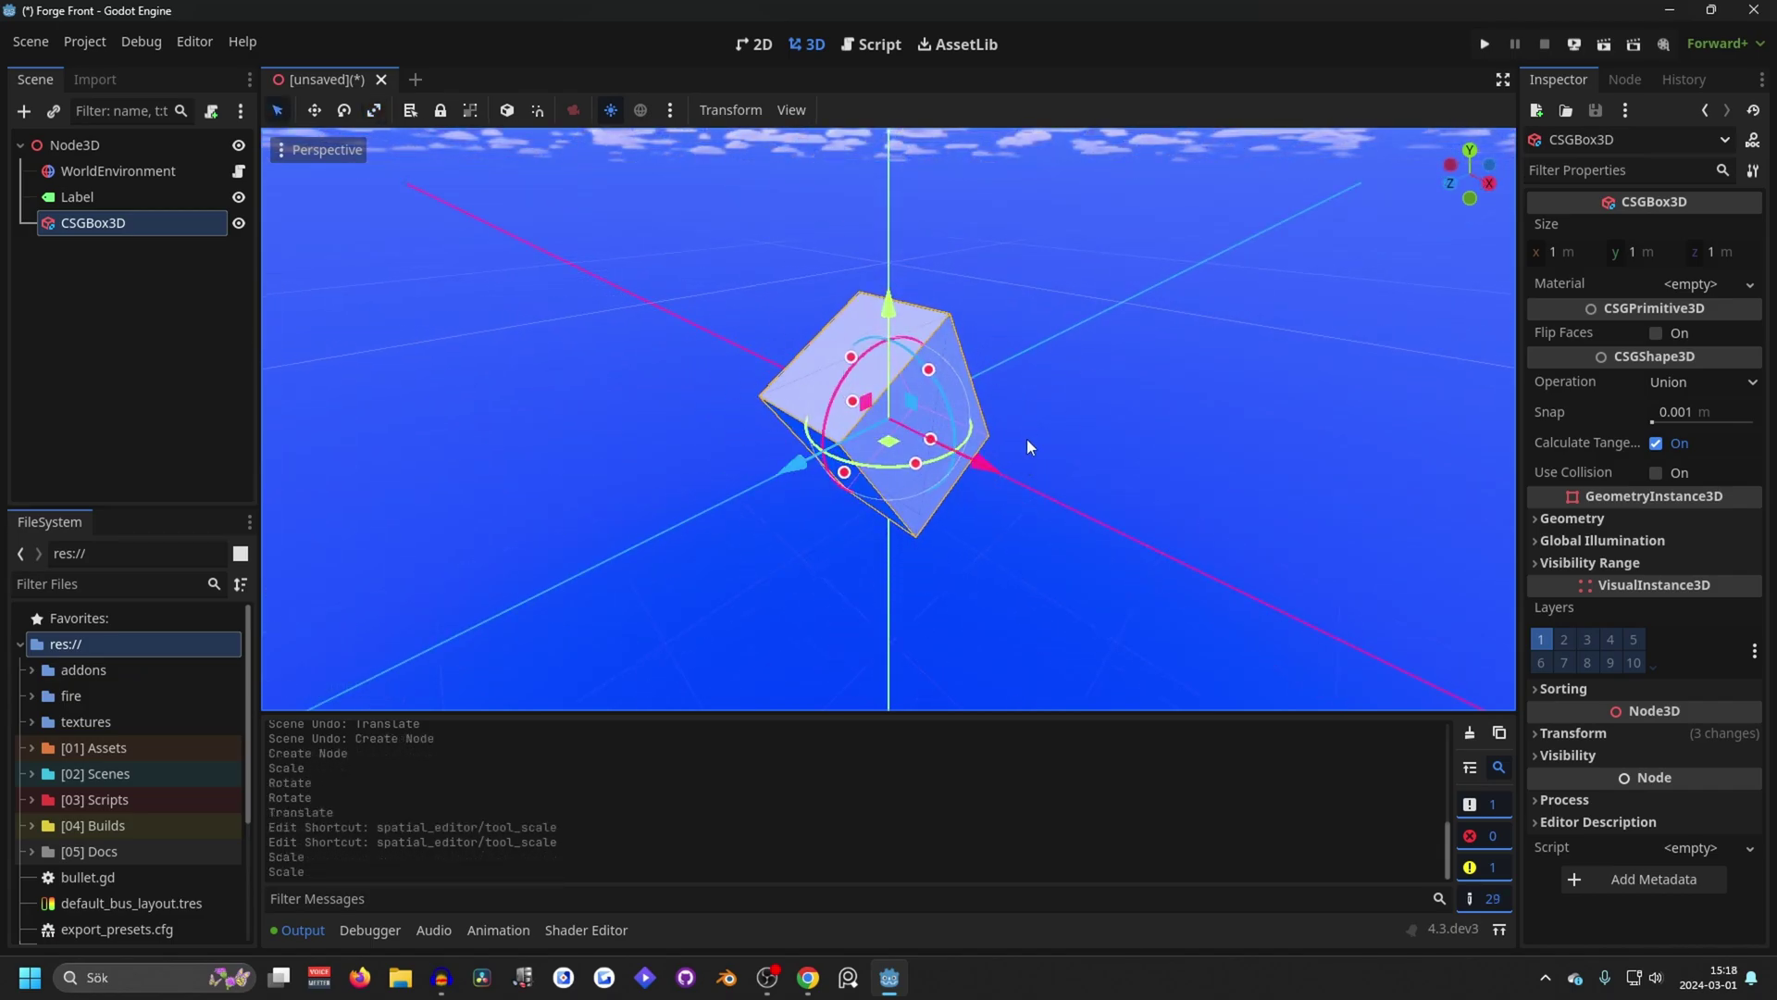
pyautogui.press('g')
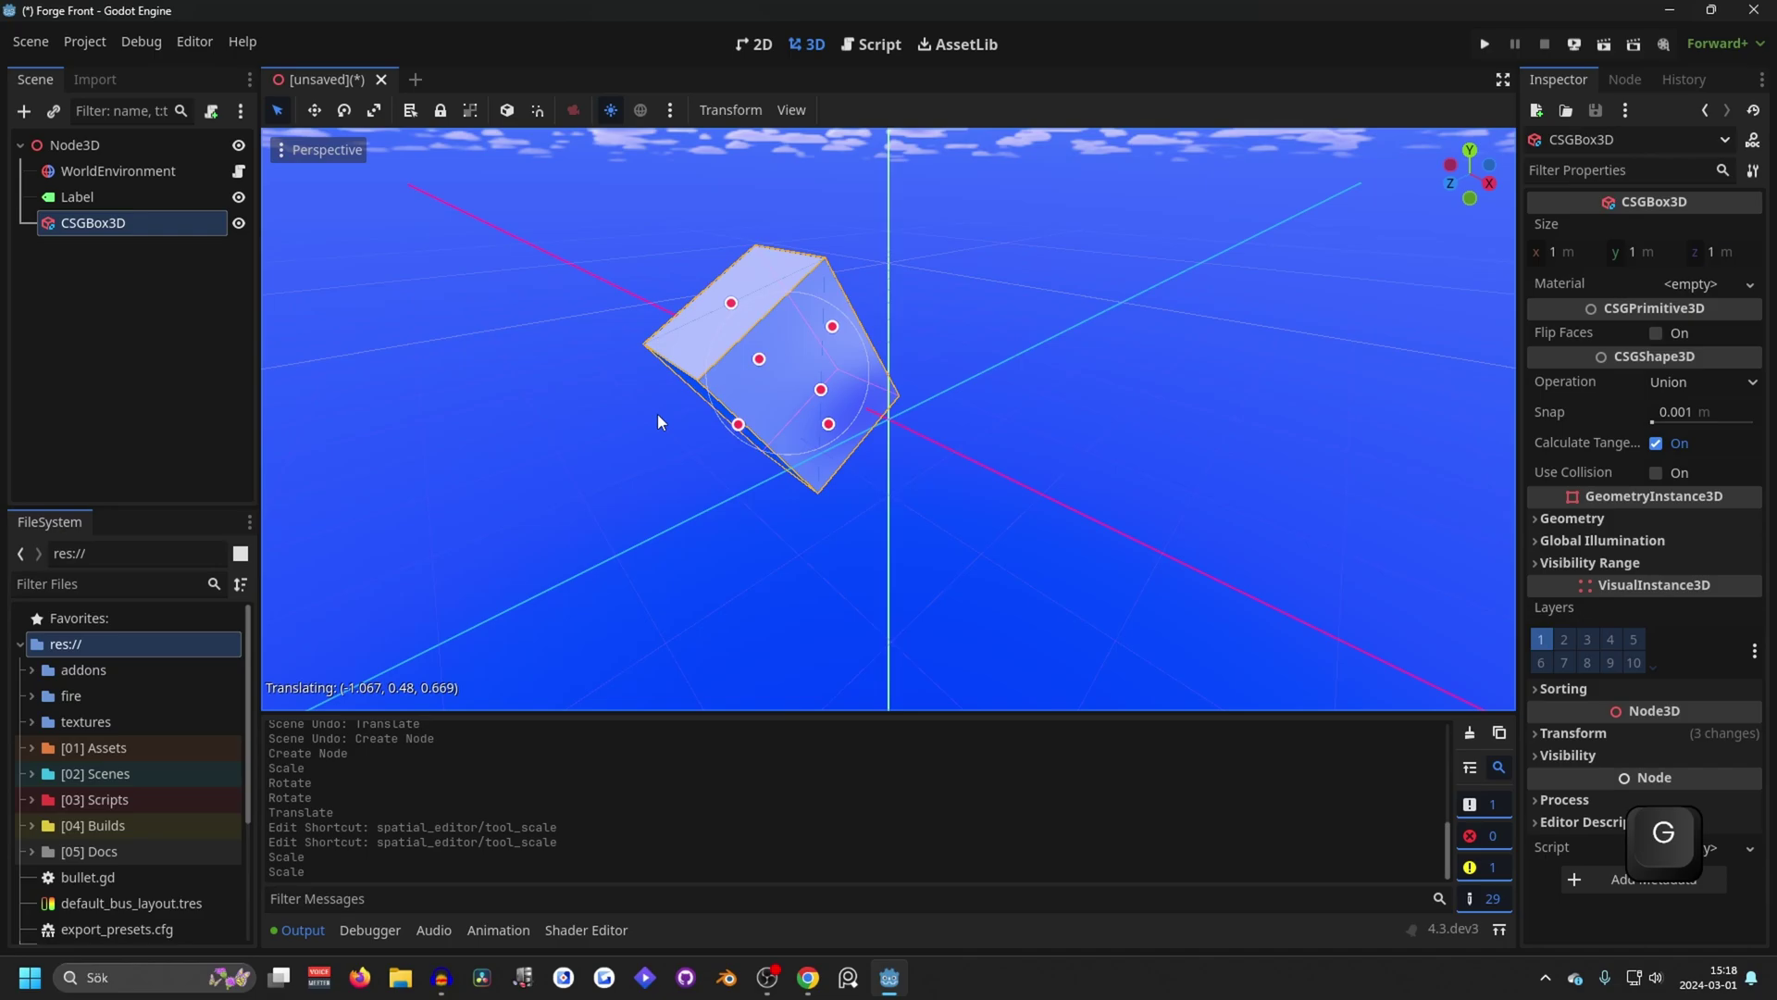
pyautogui.press('Escape')
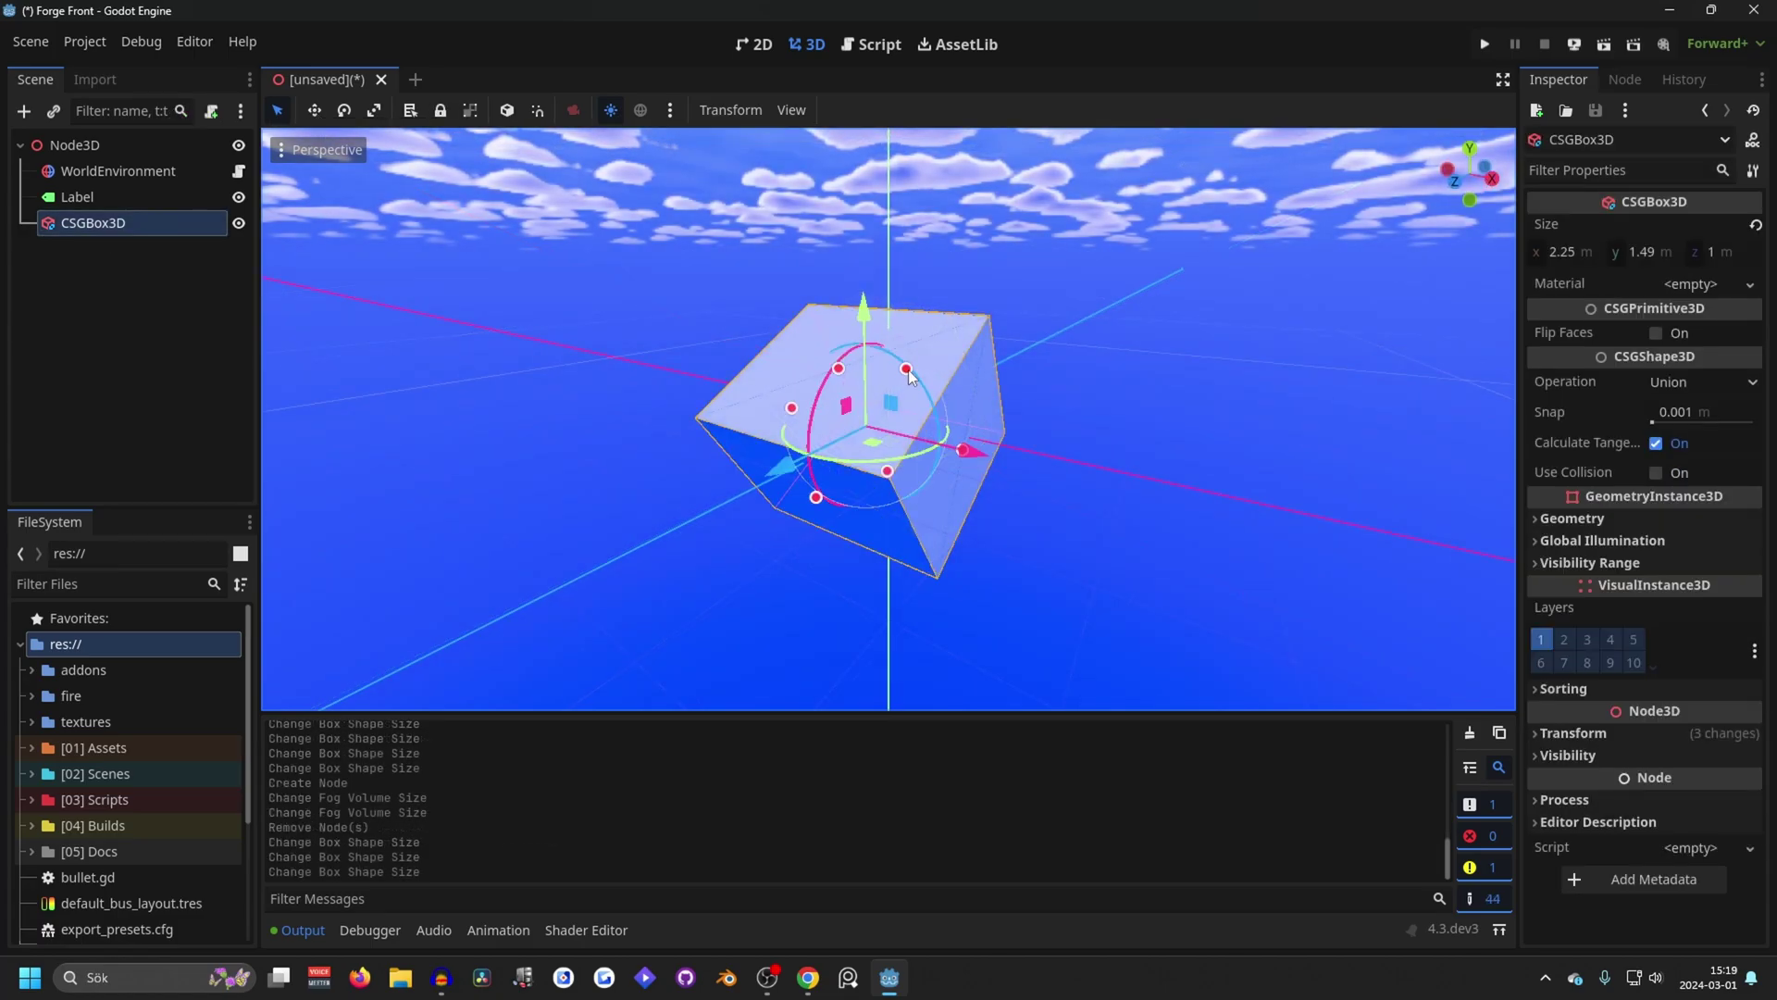
# - Resize the box to about 1.578 m along Y with its size handle, and cancel a trial freehand scaling
pyautogui.moveTo(907, 370); pyautogui.dragTo(981, 417)
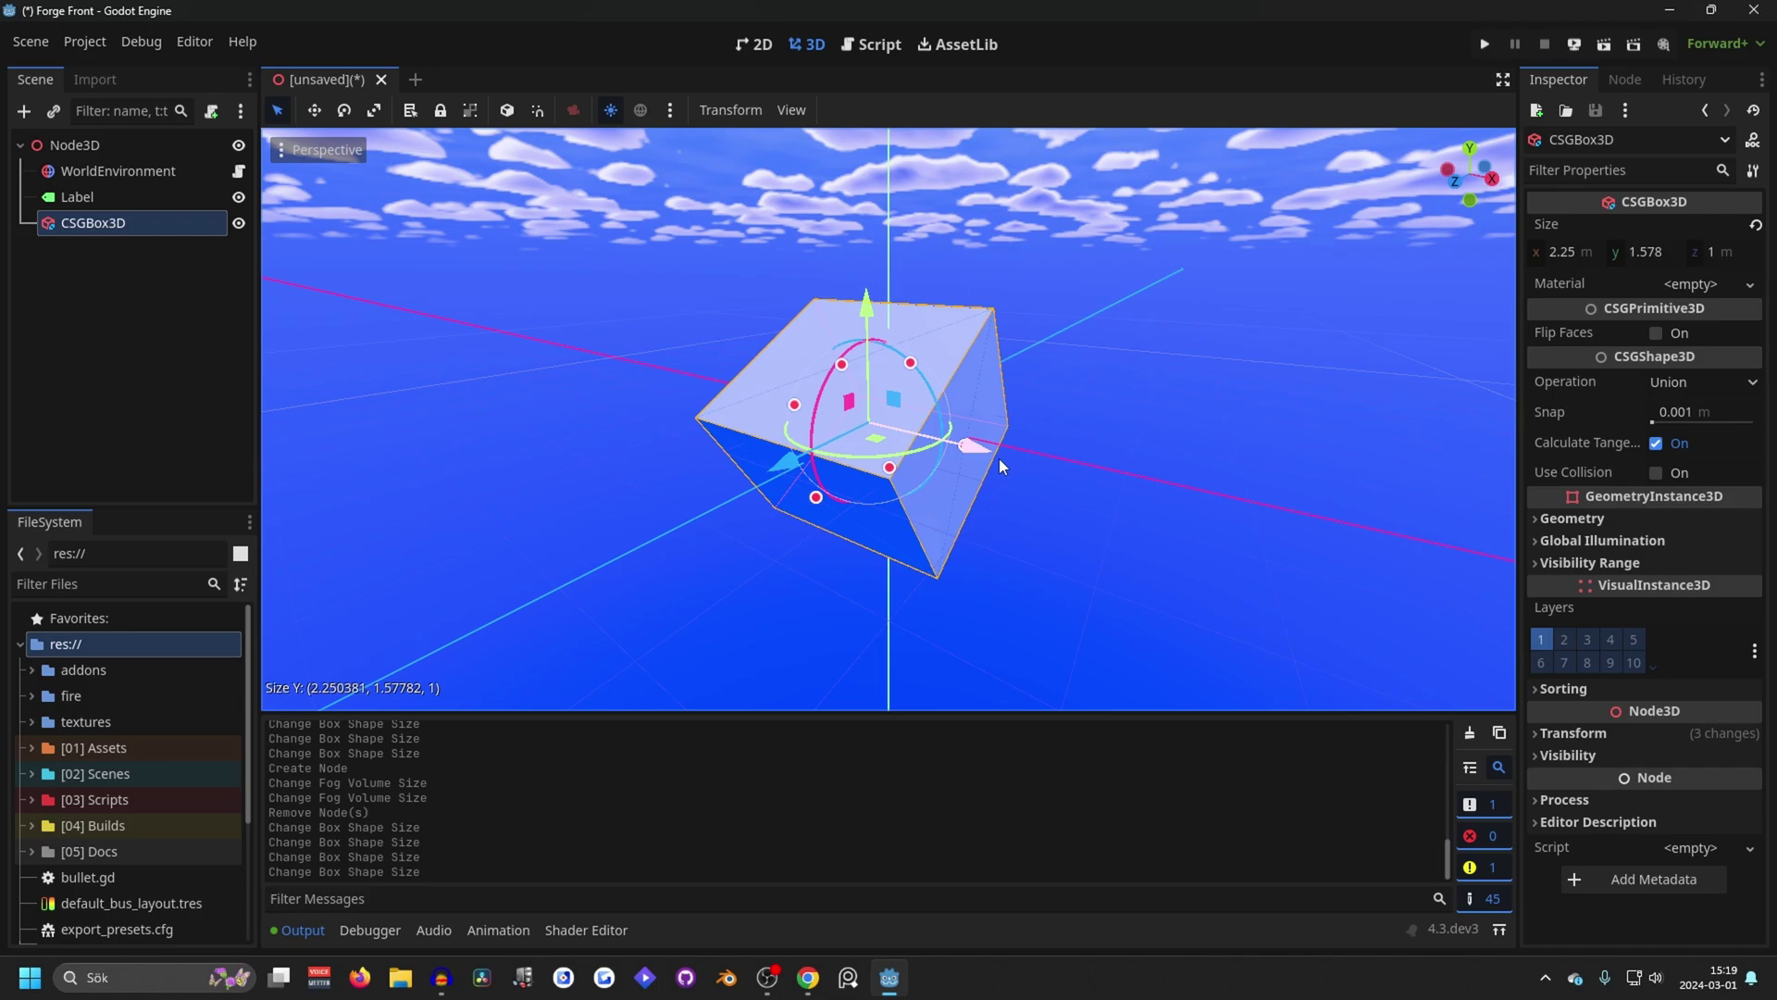
pyautogui.press('s')
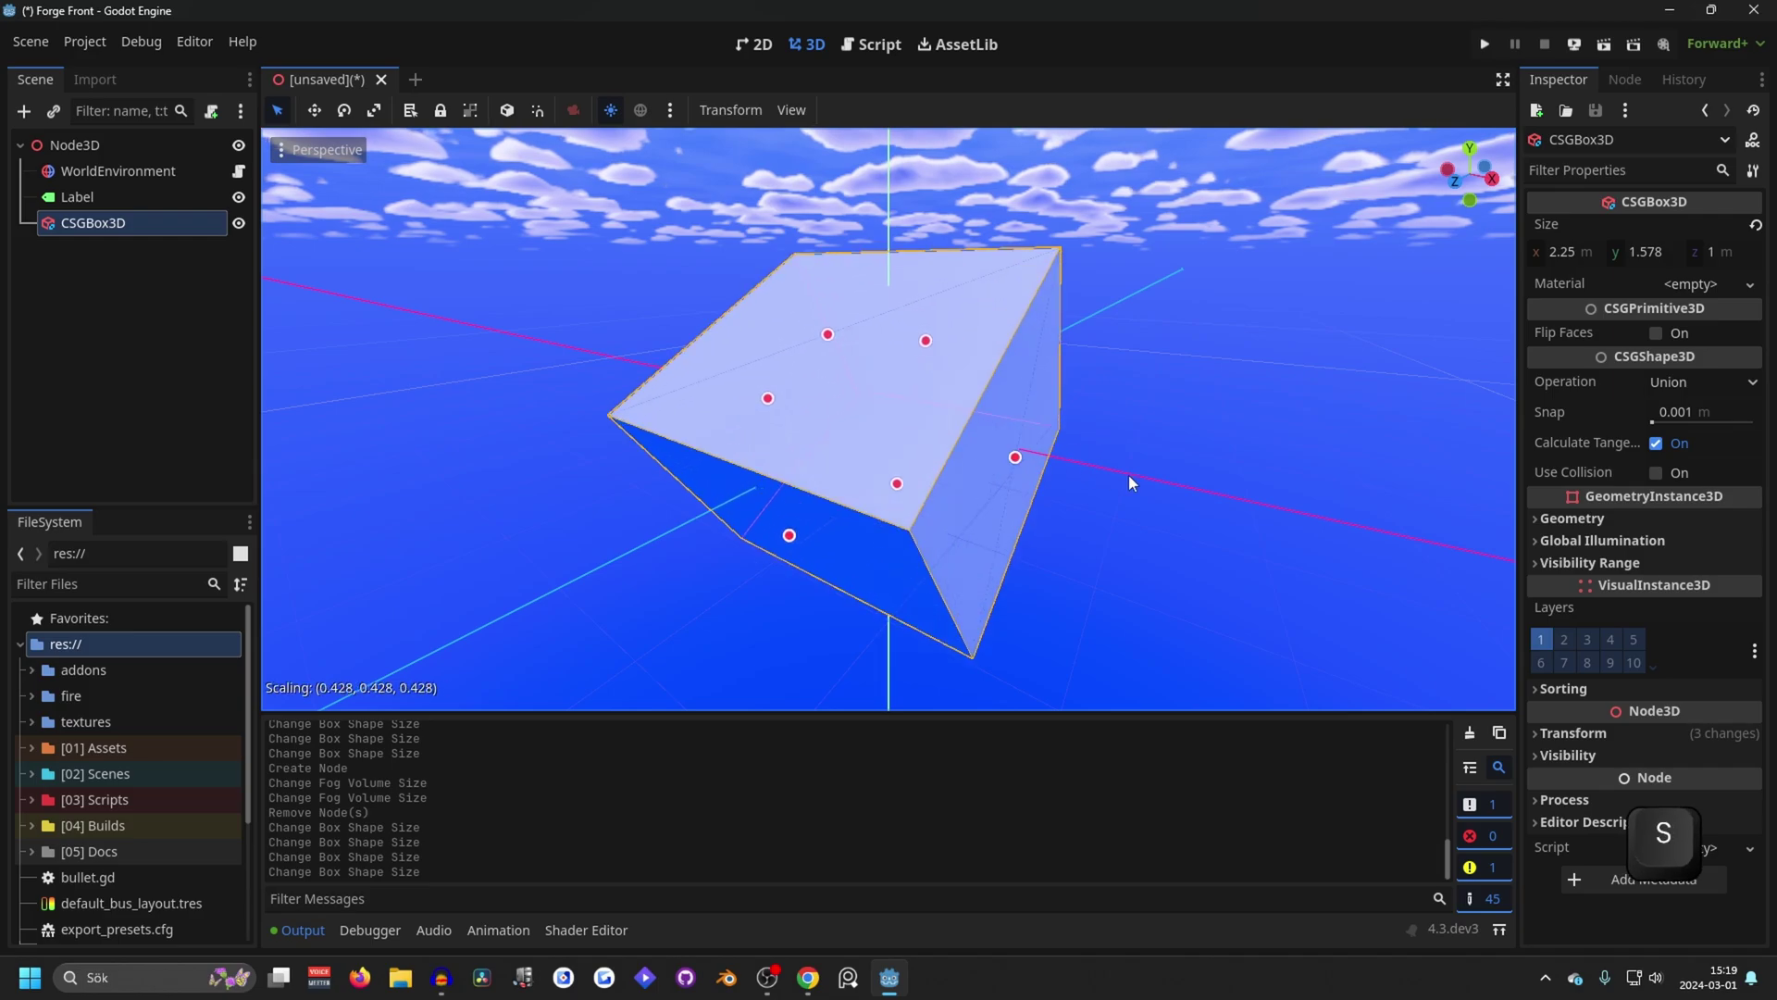
pyautogui.rightClick(964, 453)
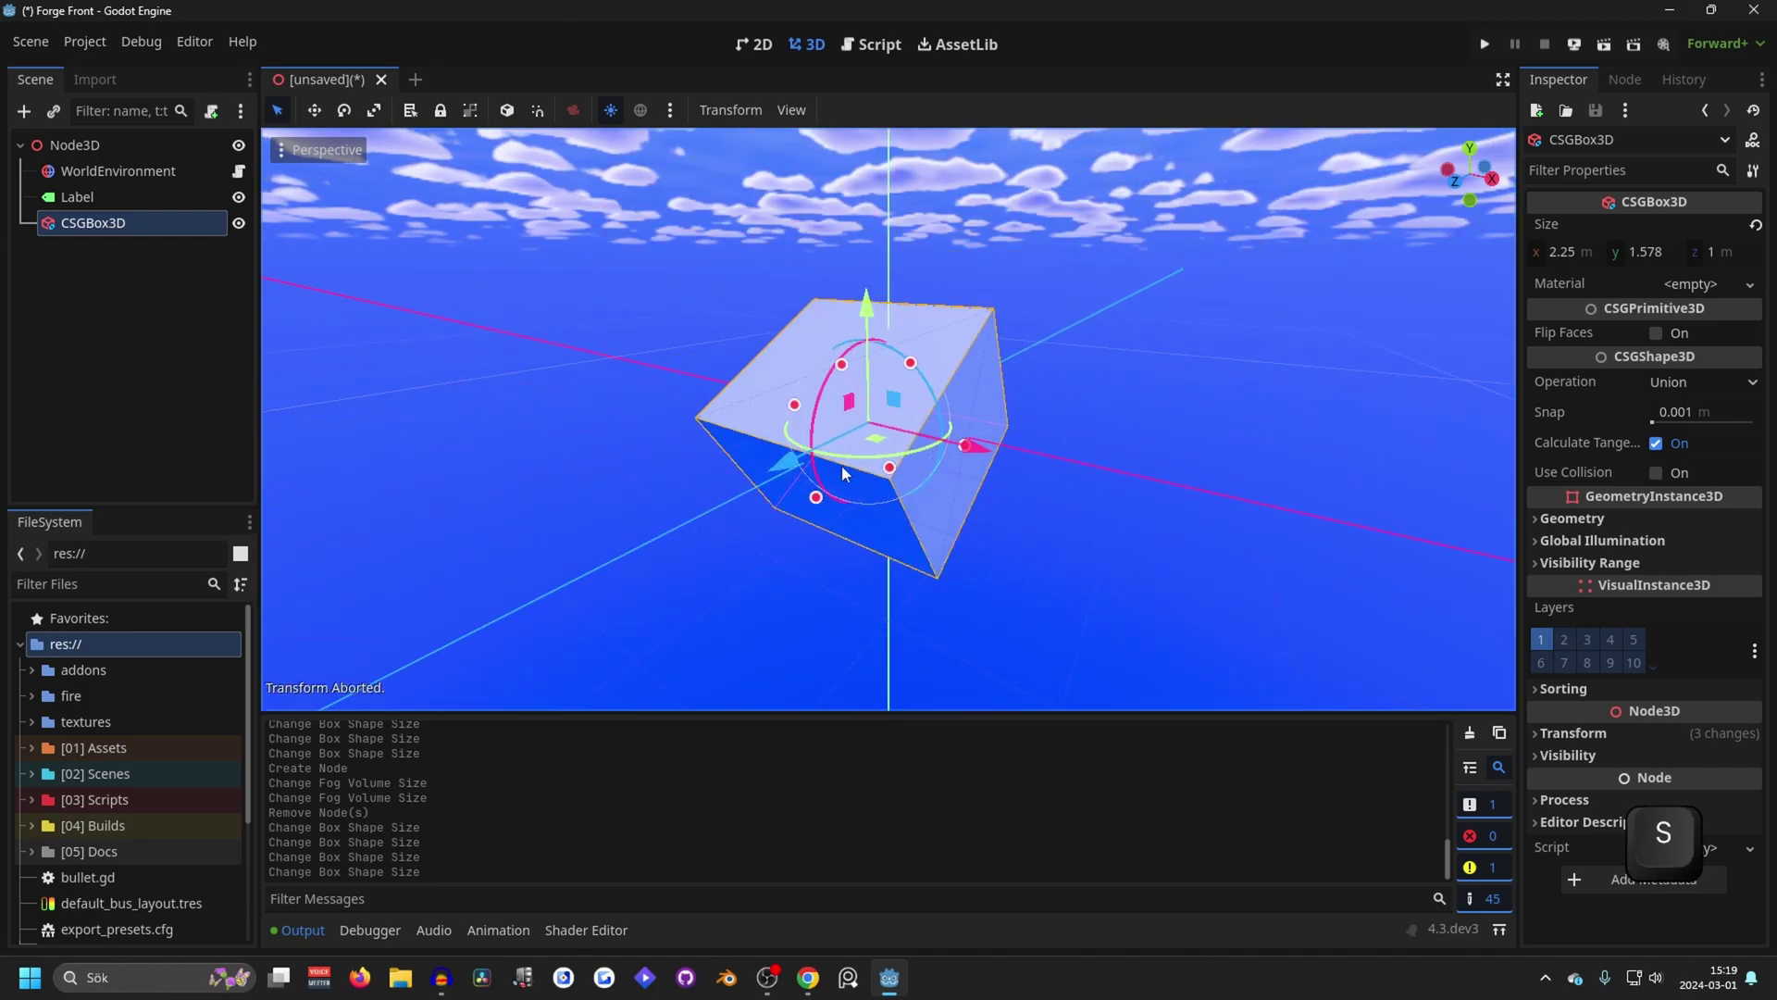
pyautogui.moveTo(841, 465); pyautogui.dragTo(1019, 301, button='middle')
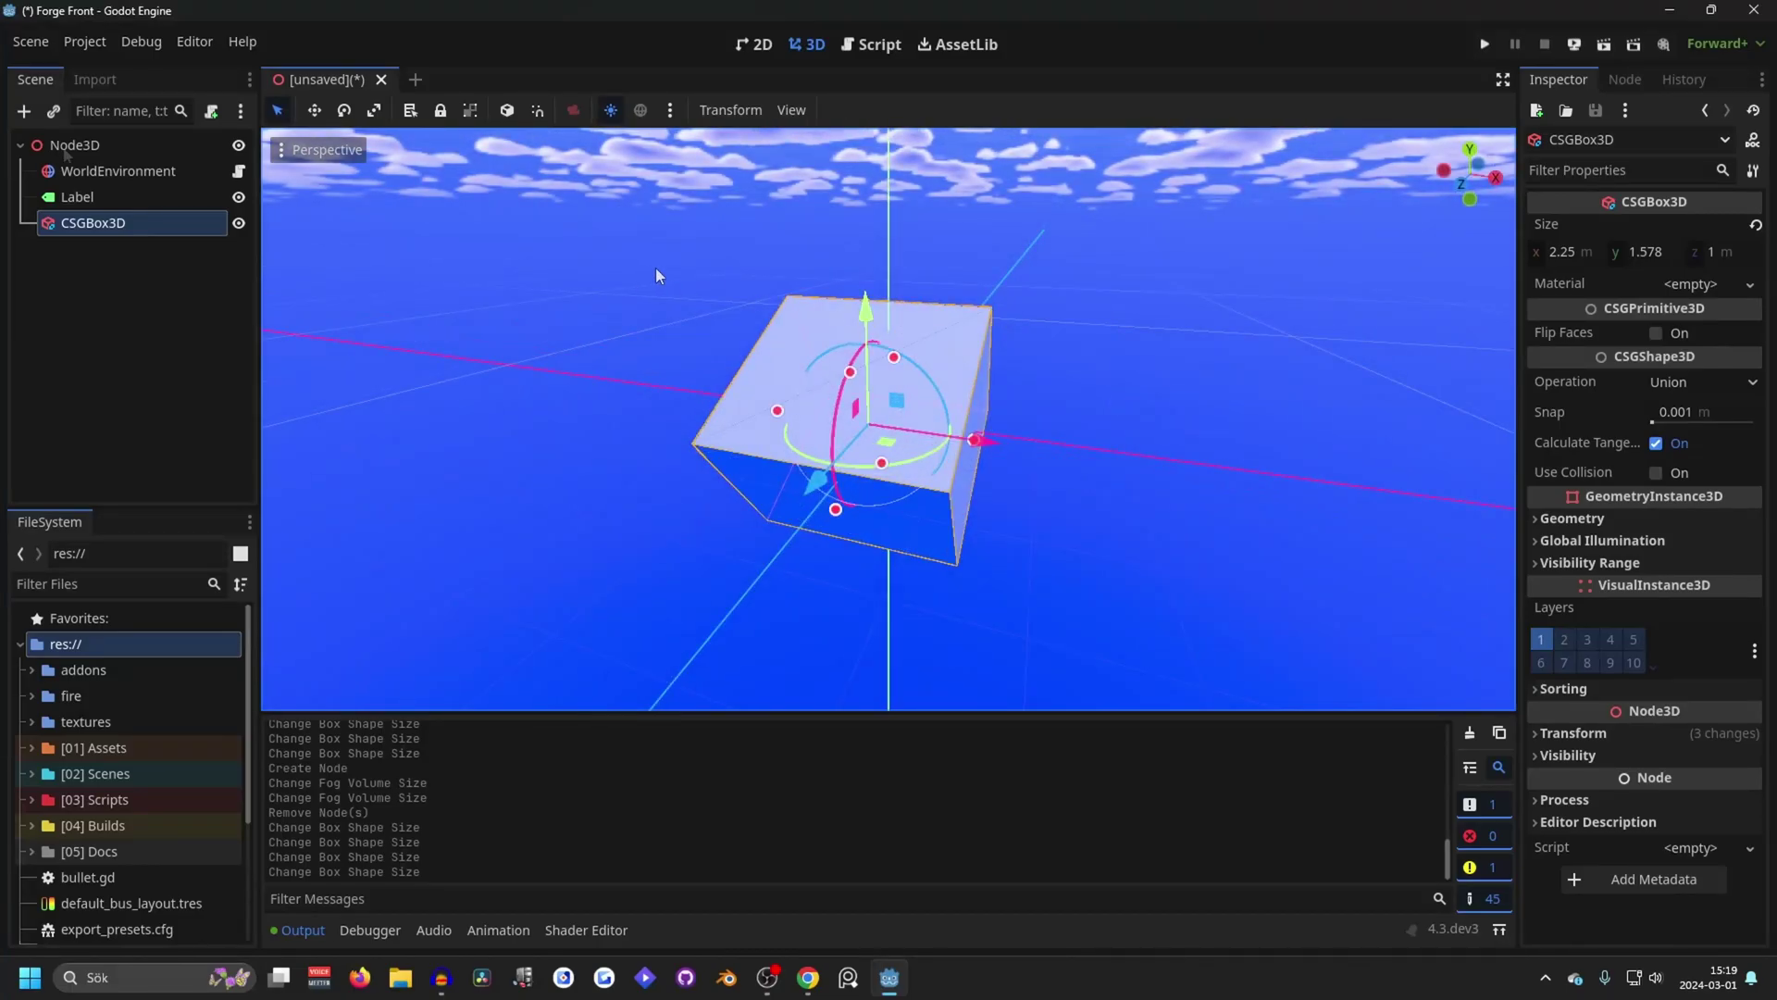
# - Add a FogVolume node as a child of the root Node3D
pyautogui.click(63, 147)
pyautogui.click(25, 112)
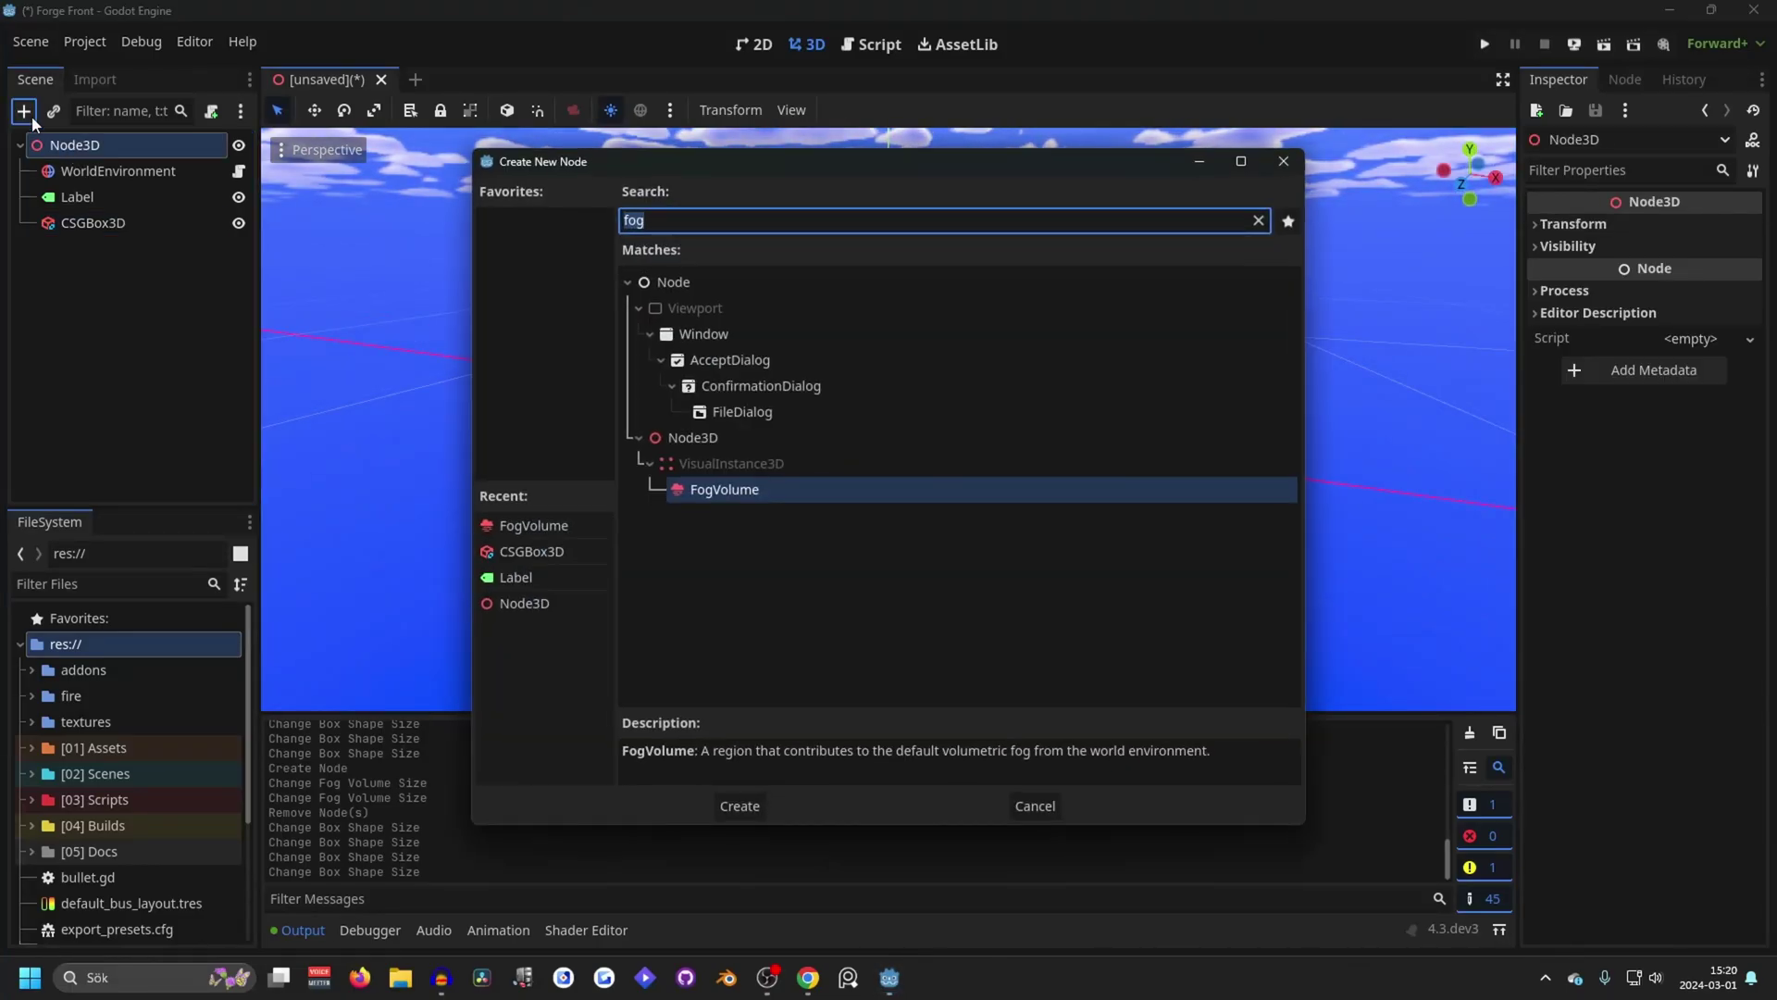
pyautogui.press('Return')
# - Resize the FogVolume along all three axes with its handles to about 6.3 × 3.6 × 3.3 m
pyautogui.moveTo(1055, 335); pyautogui.dragTo(912, 366, button='middle')
pyautogui.moveTo(819, 430); pyautogui.dragTo(580, 462)
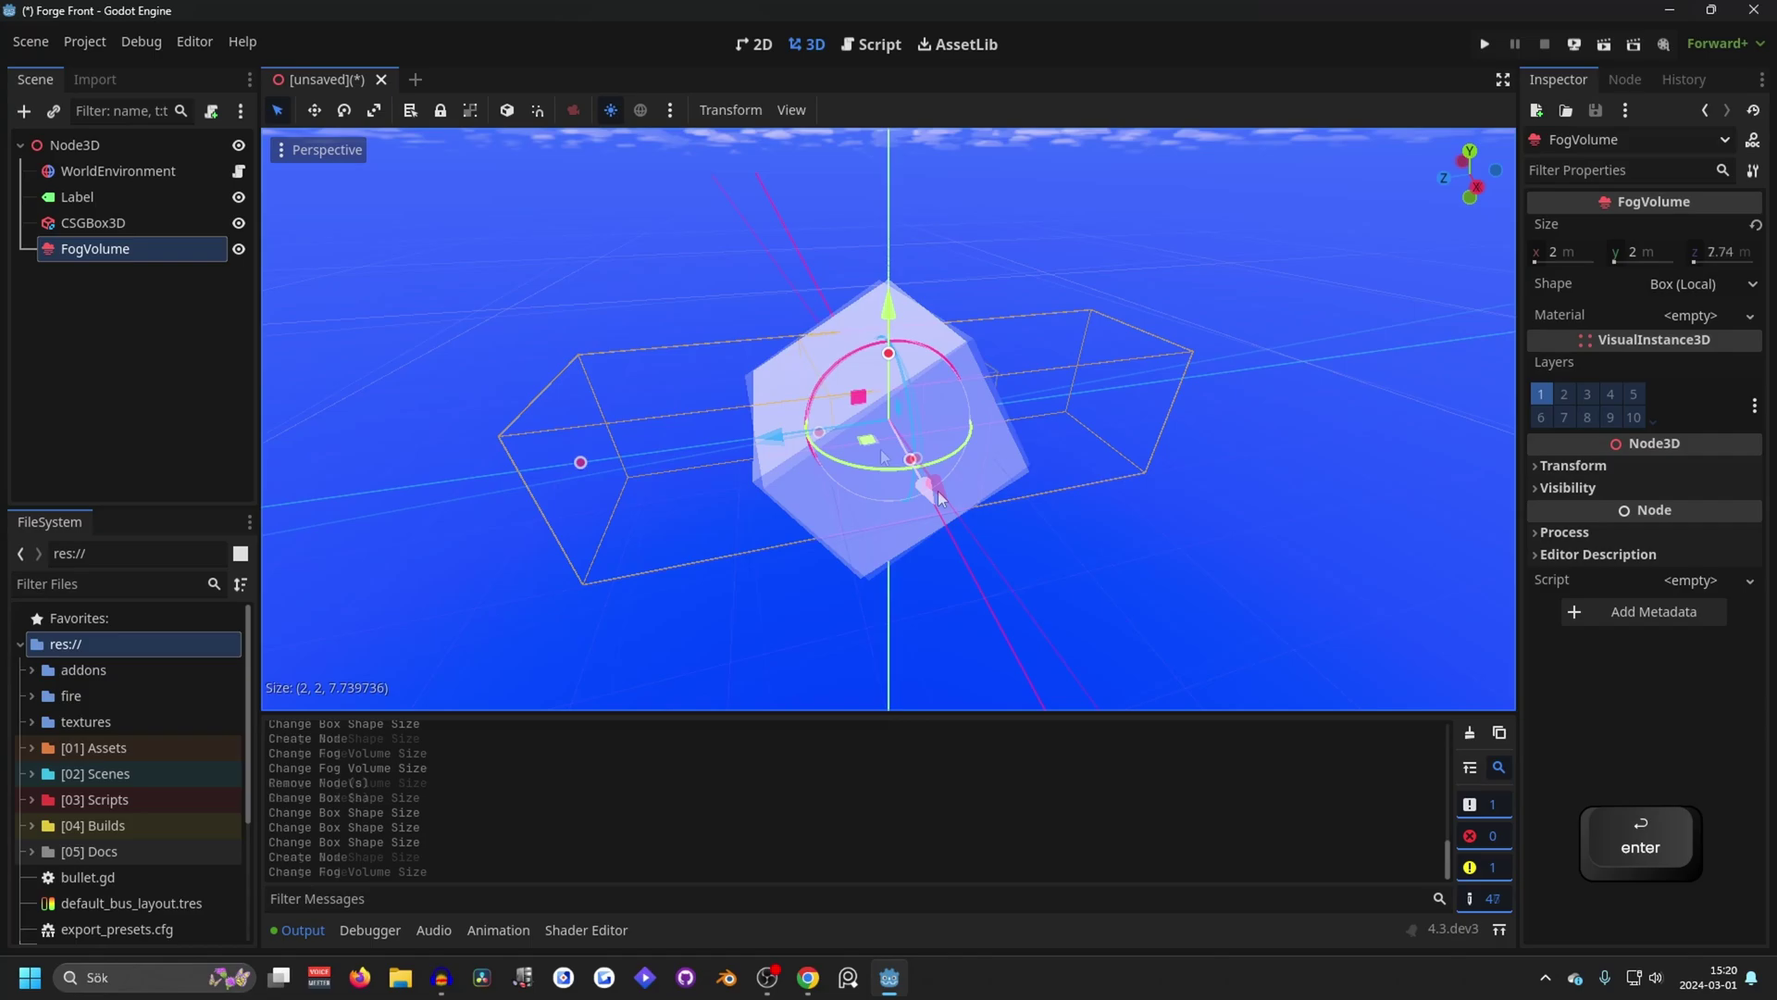
pyautogui.moveTo(910, 461); pyautogui.dragTo(1001, 553)
pyautogui.moveTo(889, 353); pyautogui.dragTo(902, 316)
pyautogui.moveTo(581, 462); pyautogui.dragTo(737, 453)
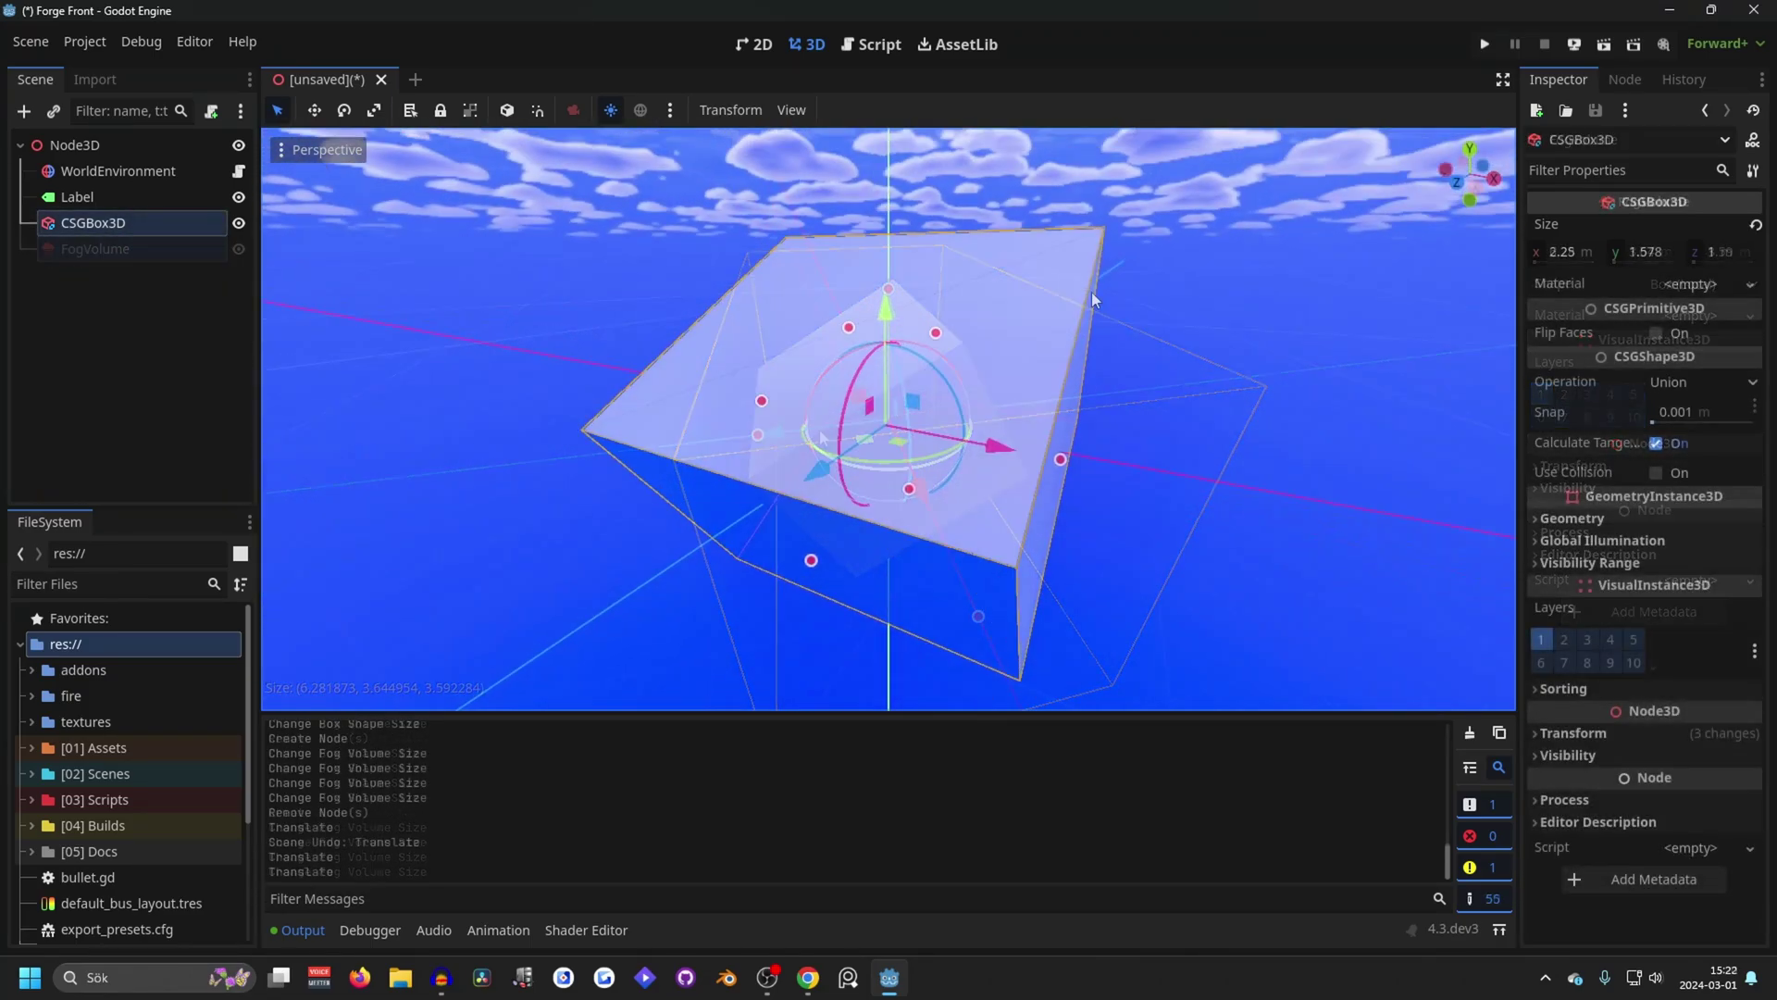
pyautogui.moveTo(1091, 291); pyautogui.dragTo(959, 409, button='middle')
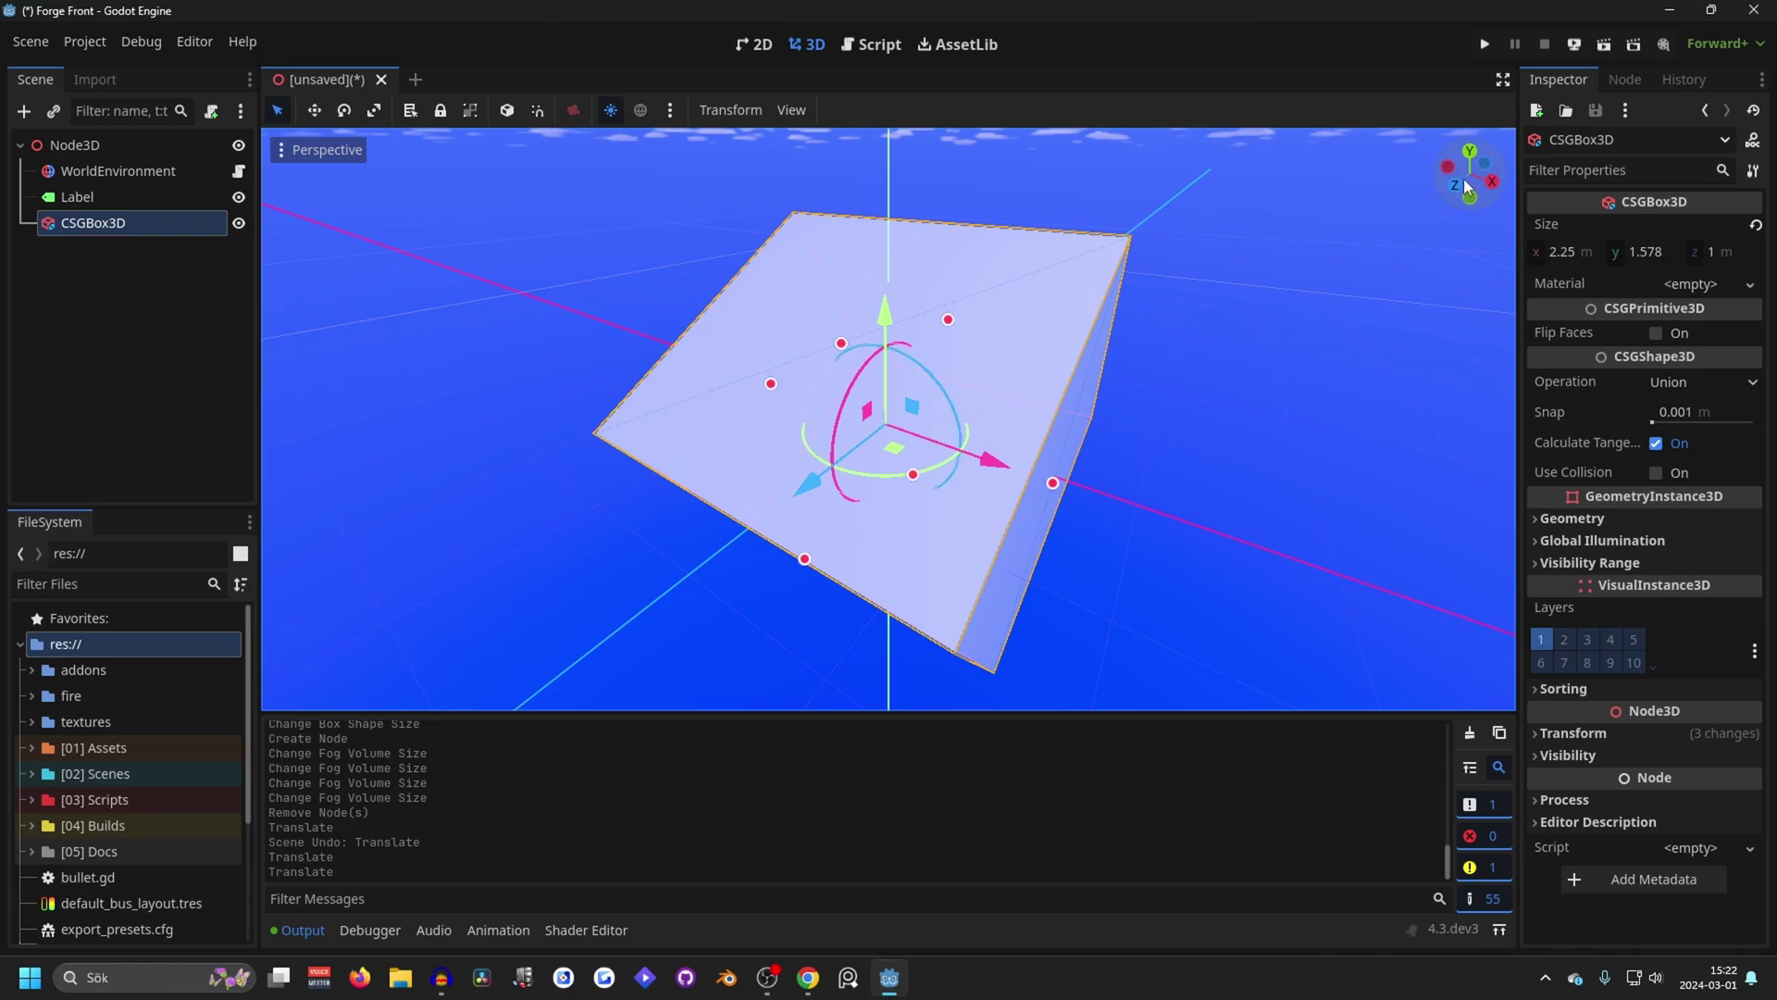
pyautogui.moveTo(992, 303); pyautogui.dragTo(1025, 324, button='middle')
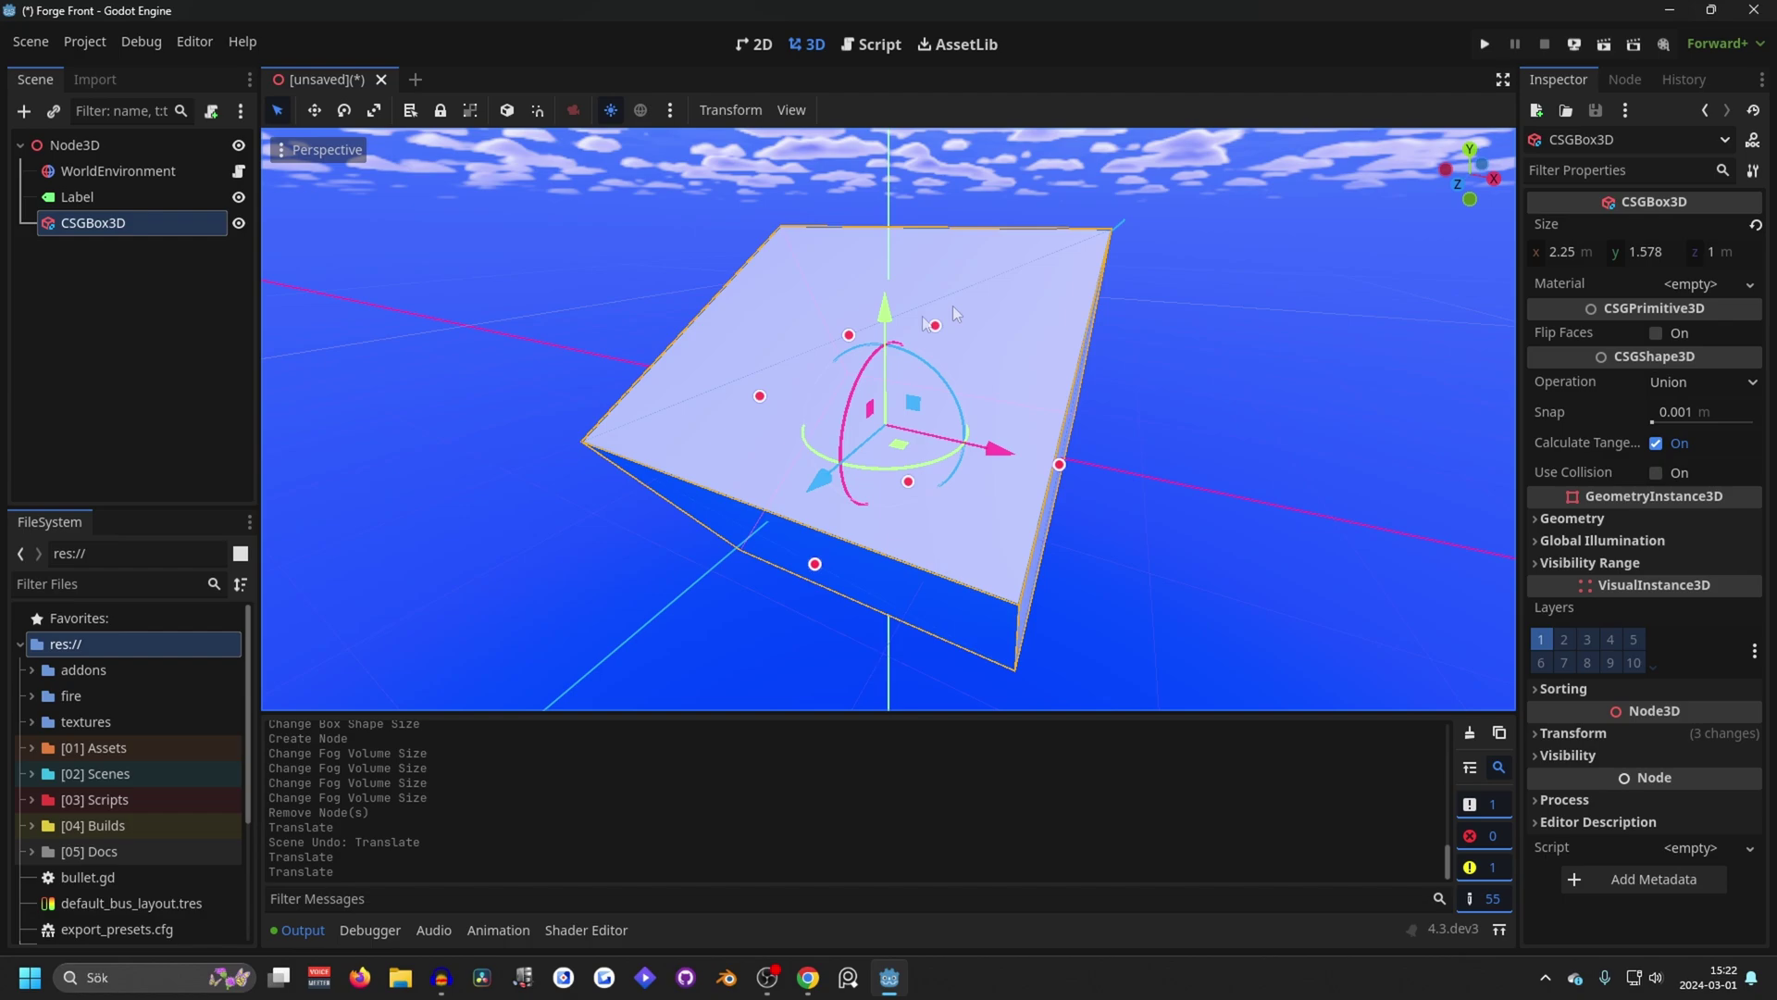
pyautogui.moveTo(956, 347); pyautogui.dragTo(939, 329, button='middle')
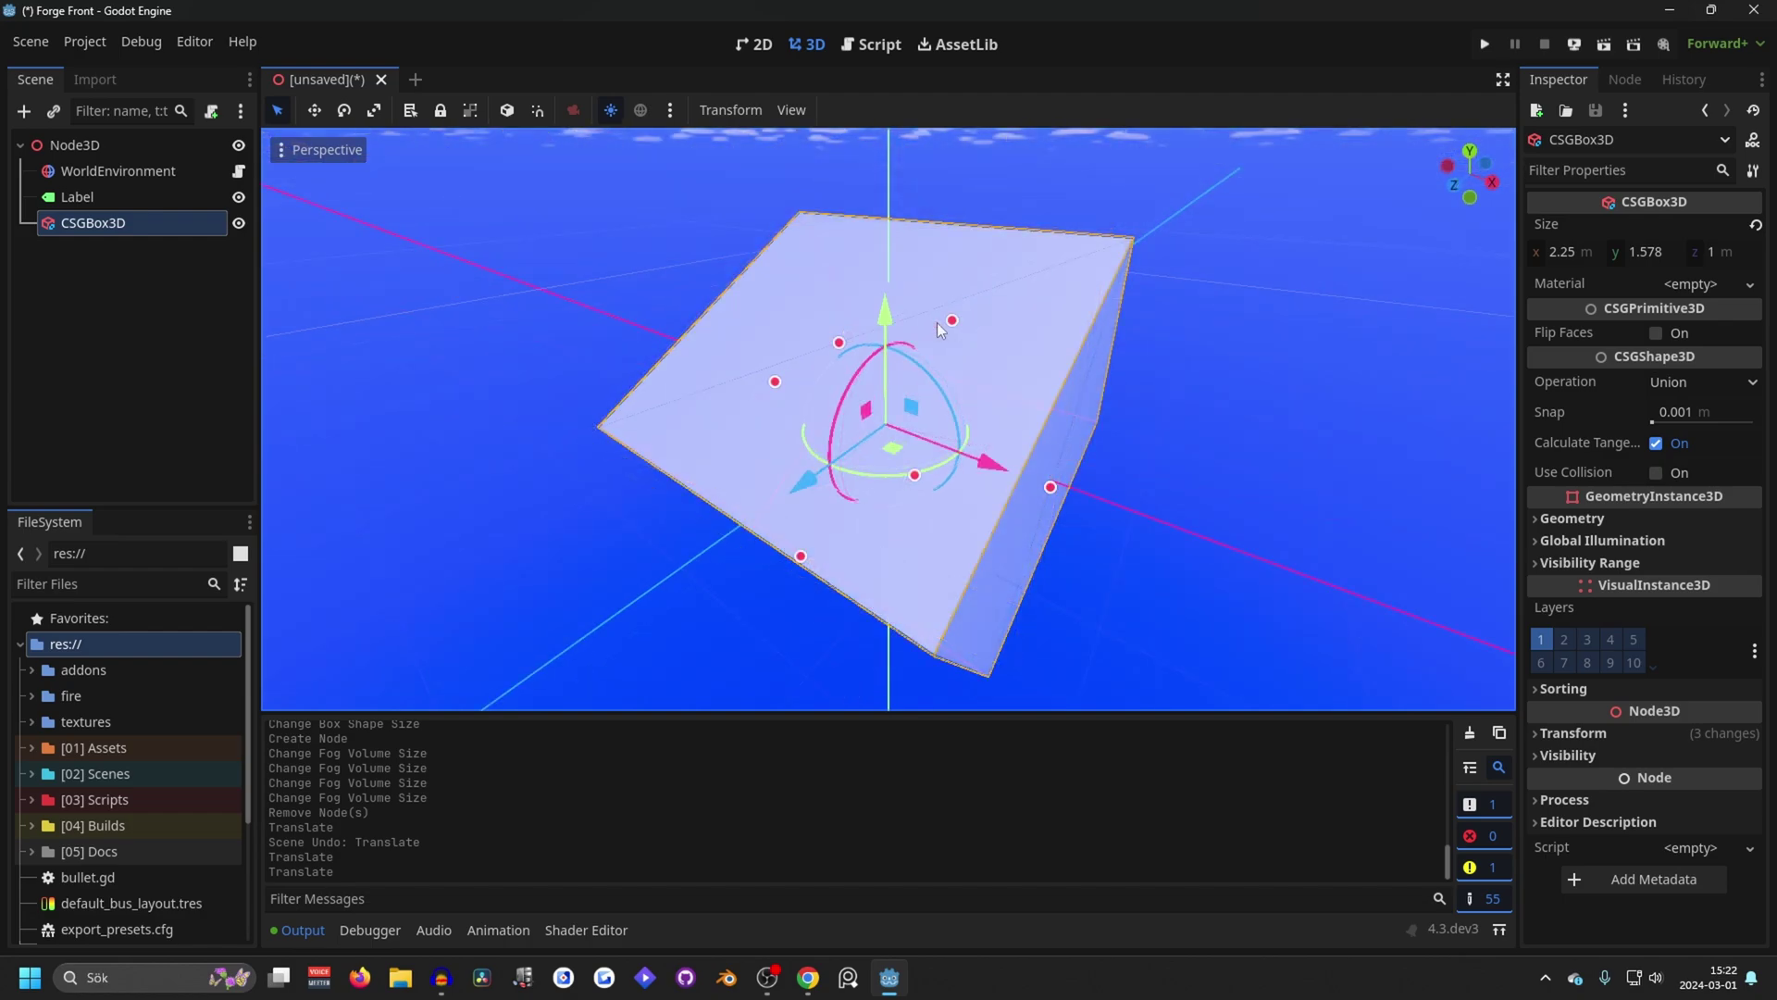